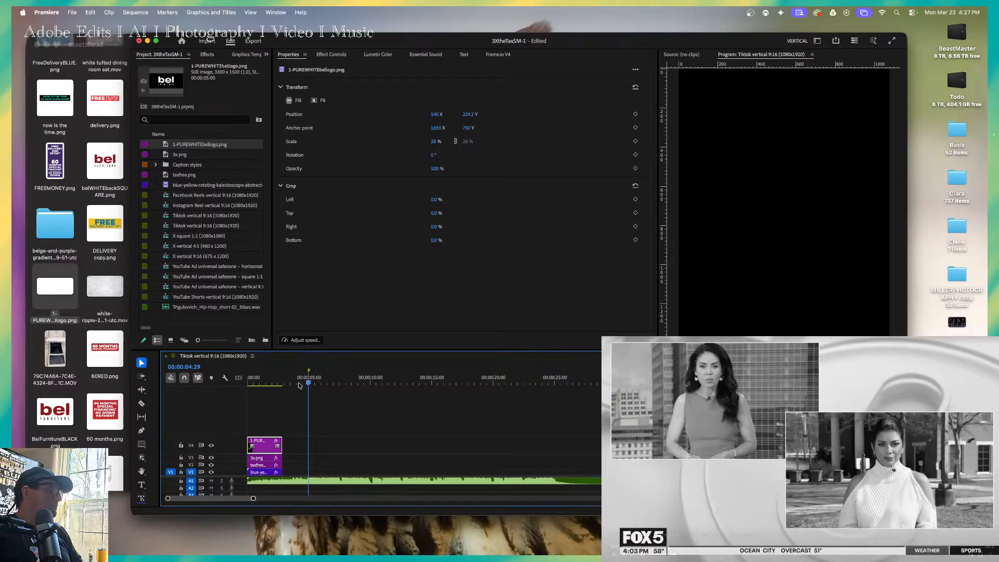
Play the Tiktok vertical sequence's opening graphics from the start to review them.
left_click(259, 384)
left_click_drag(259, 384, 240, 390)
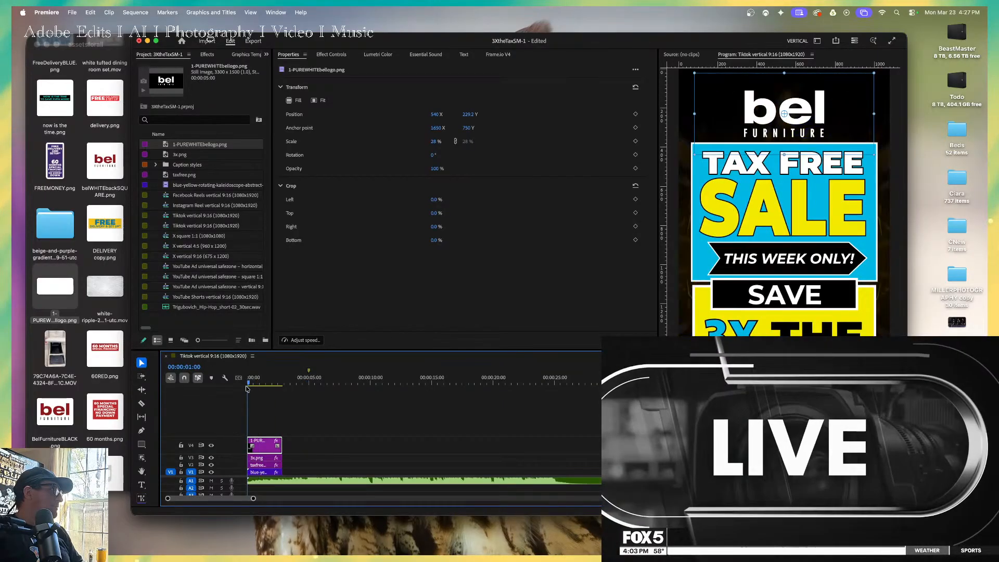
key("space")
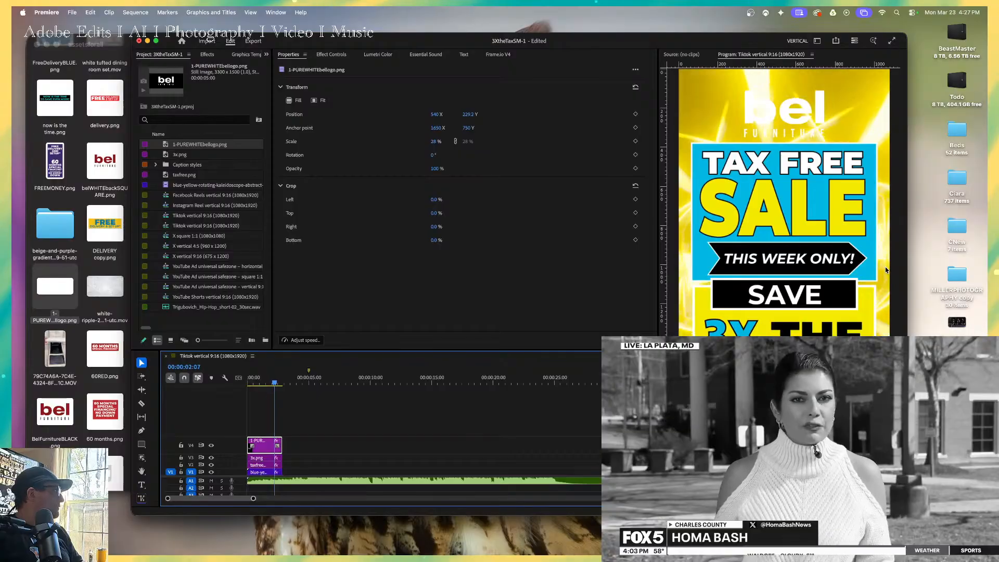
key("space")
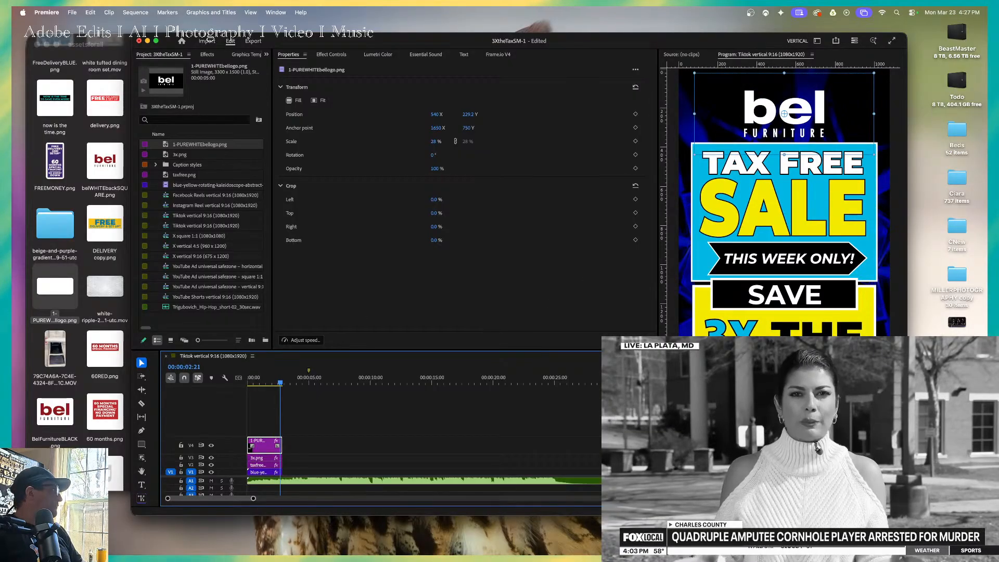
Add chickoncouch.png from the 3XtheTax assets folder to track V1 directly after the opening graphics.
left_click(166, 187)
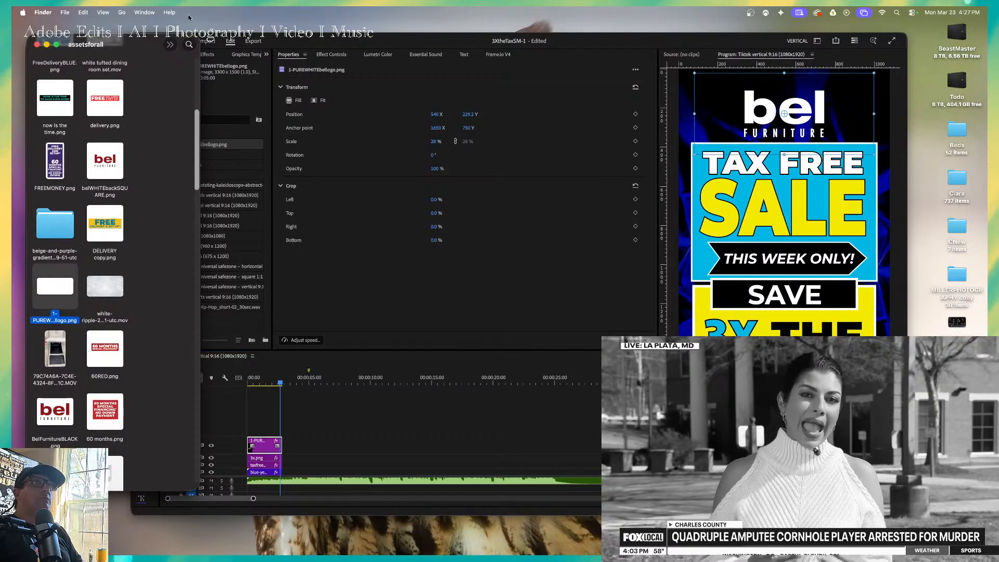
mouse_move(139, 44)
left_mouse_down()
mouse_move(186, 338)
mouse_move(137, 64)
left_mouse_up()
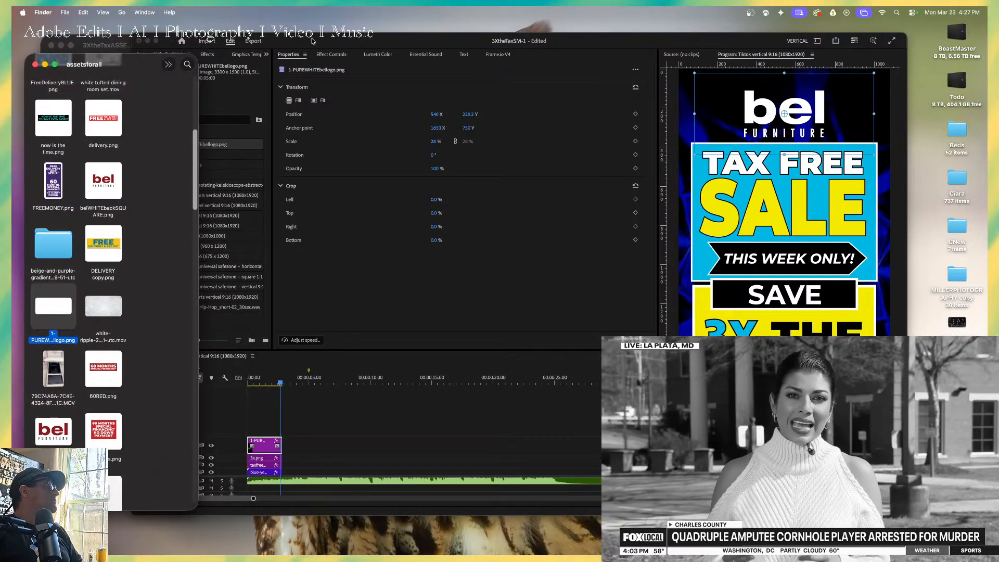
left_click_drag(312, 40, 381, 58)
left_click(111, 39)
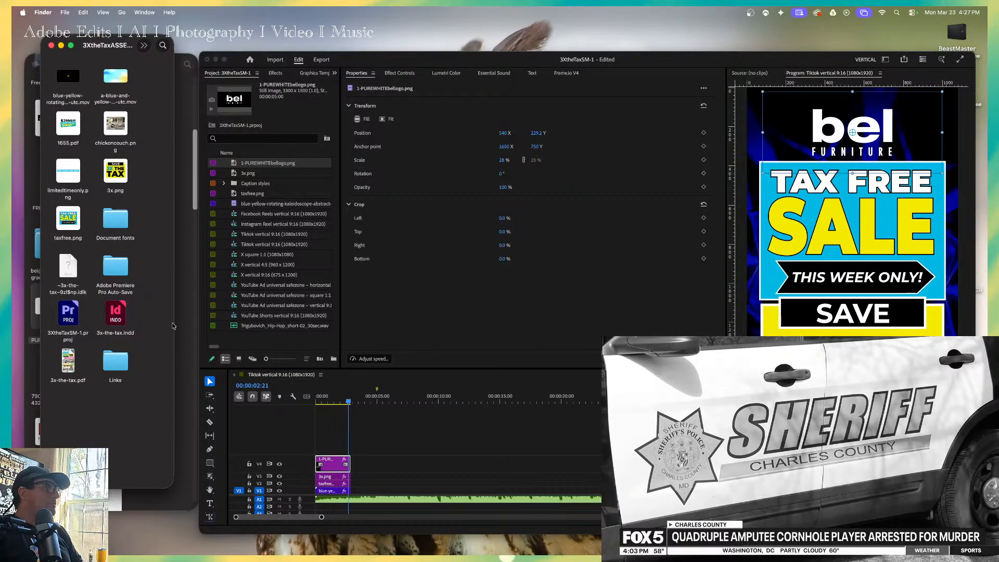
left_click(122, 130)
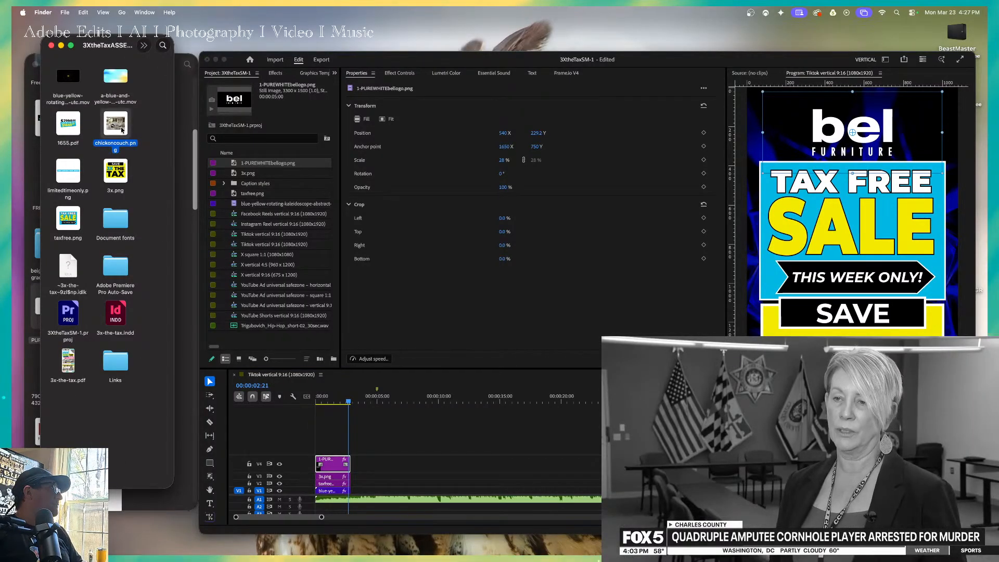
left_click_drag(122, 130, 400, 488)
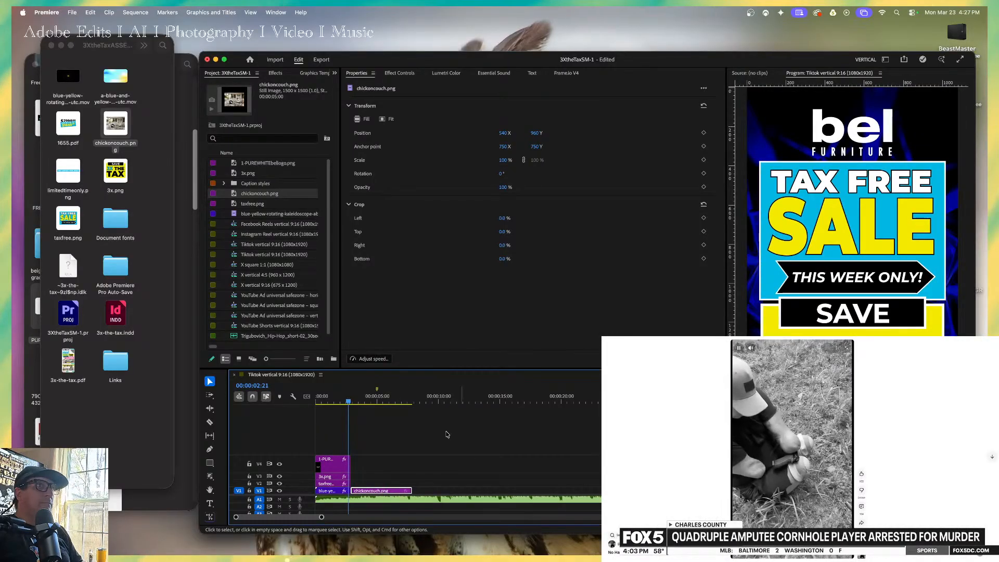
Enlarge the couch image to about 131% and move it horizontally to about X 748.2 in the frame.
left_click(380, 399)
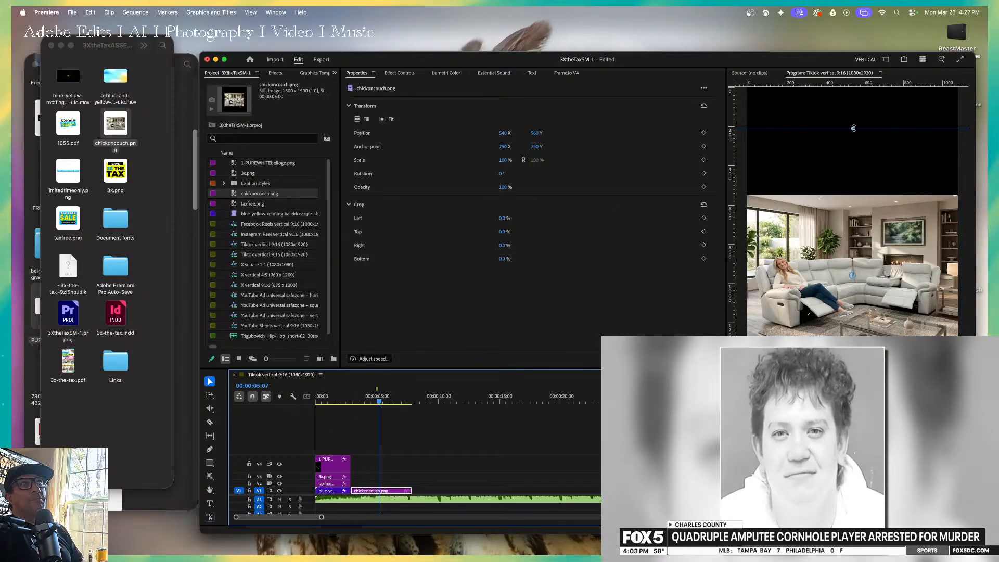
left_click_drag(853, 128, 853, 82)
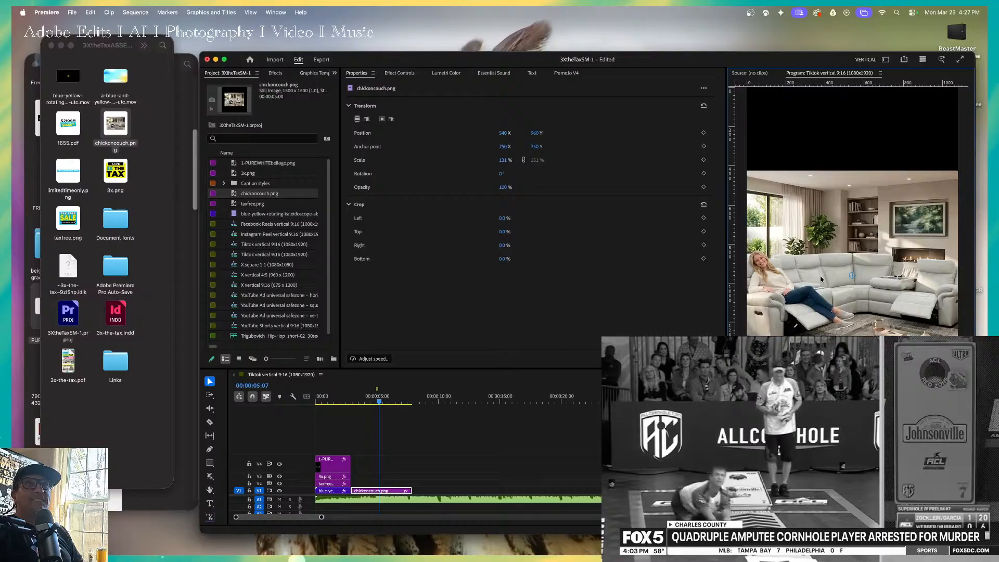
left_click_drag(808, 276, 848, 287)
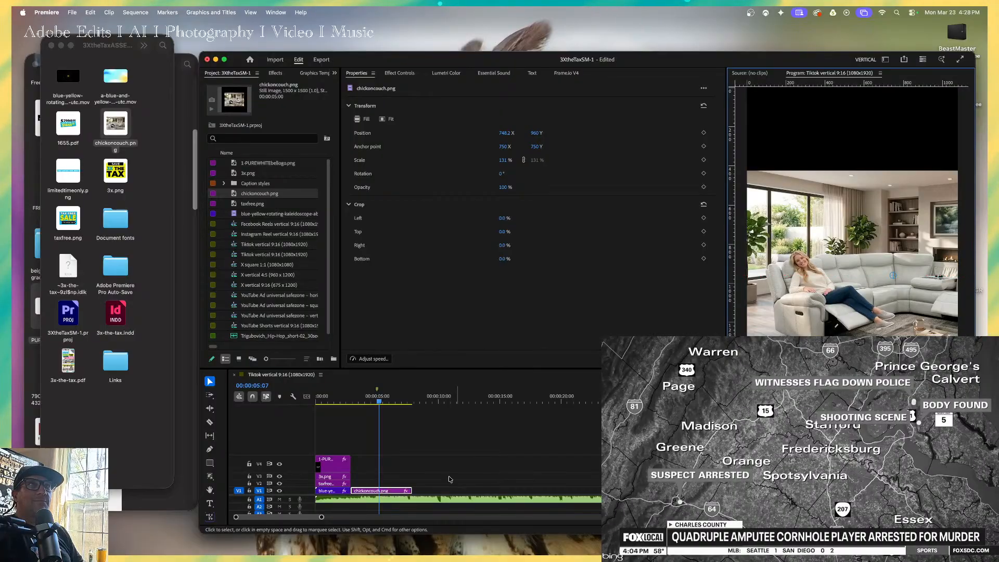
Play the couch clip from its beginning to check its timing against the music.
left_click(399, 401)
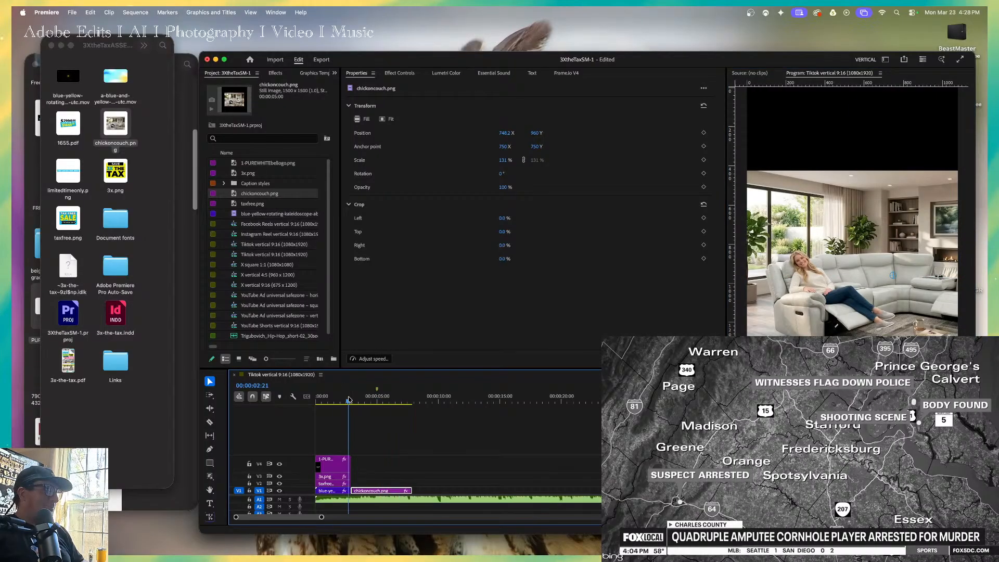
key("space")
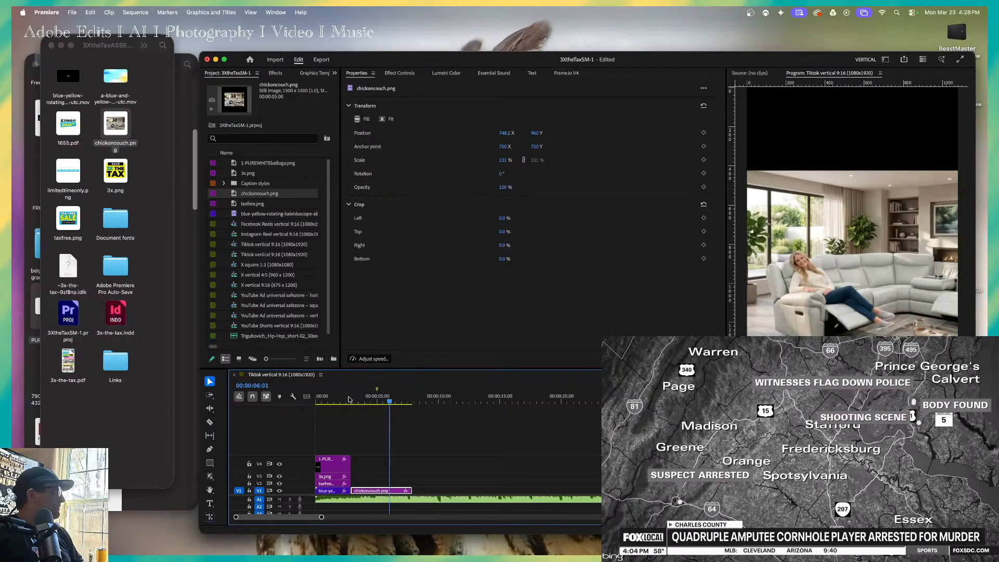
key("space")
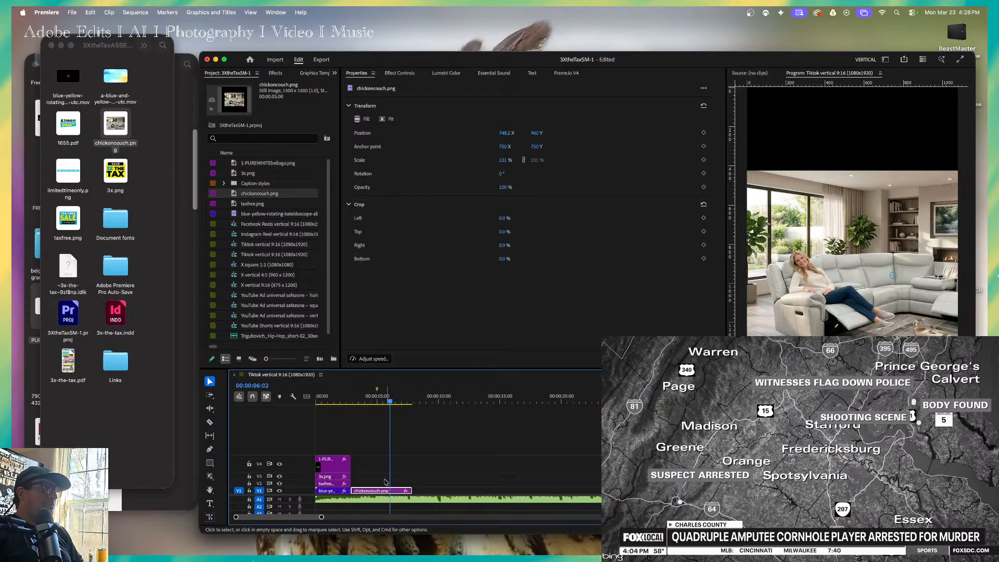
left_click(346, 400)
key("space")
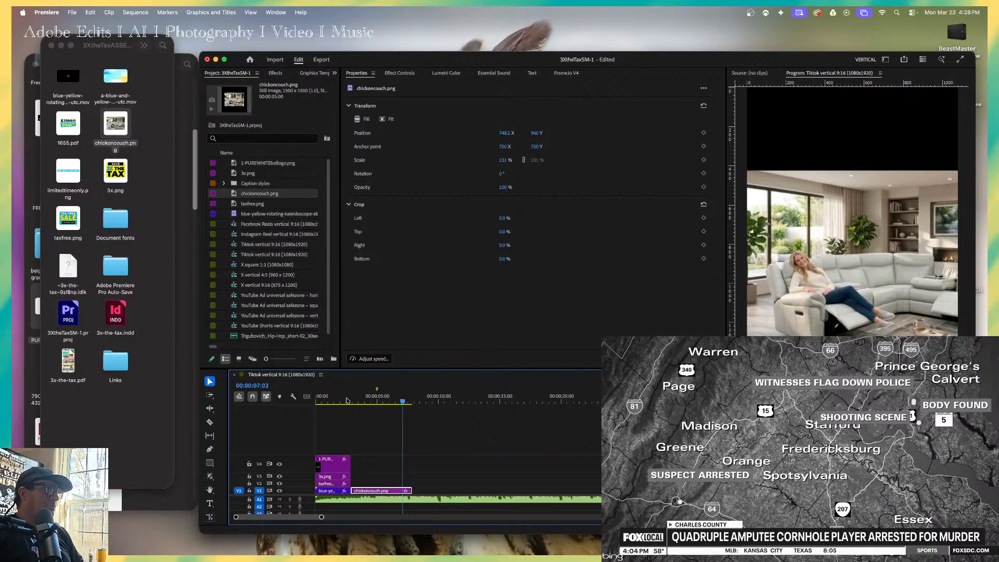
key("space")
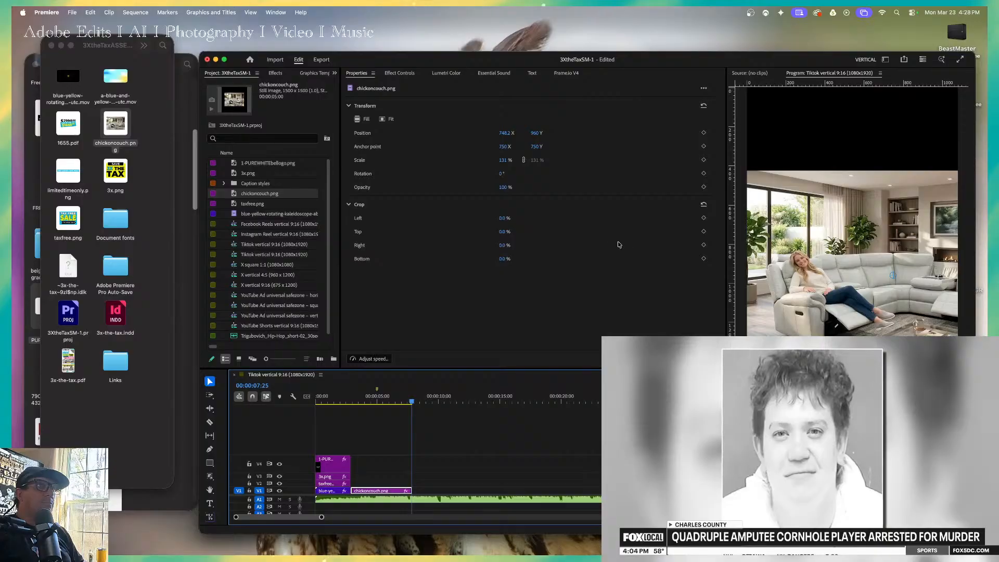
Show the effect controls for the couch clip, return to its first frame and mute audio track A1.
left_click(374, 147)
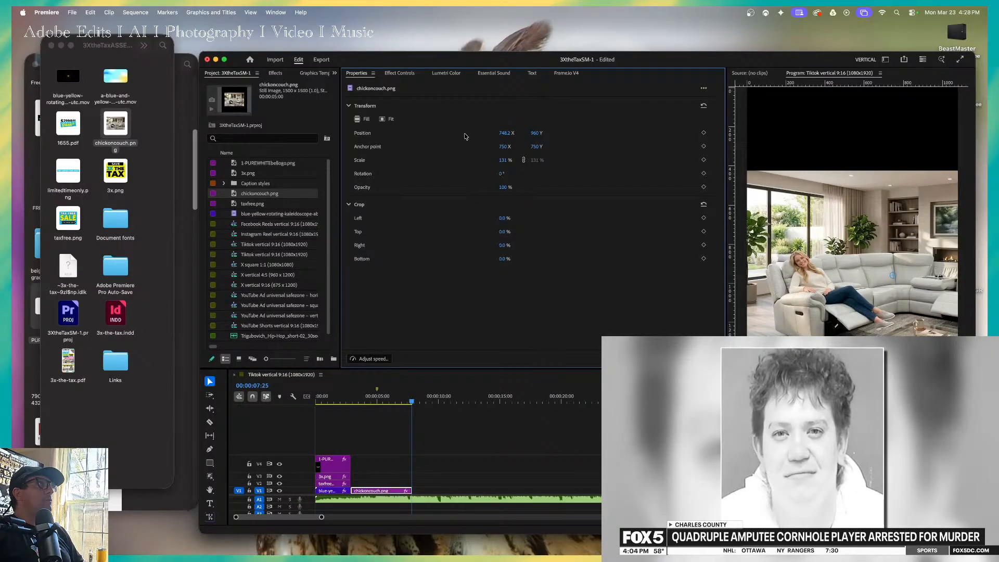
left_click_drag(725, 125, 742, 147)
left_click(399, 73)
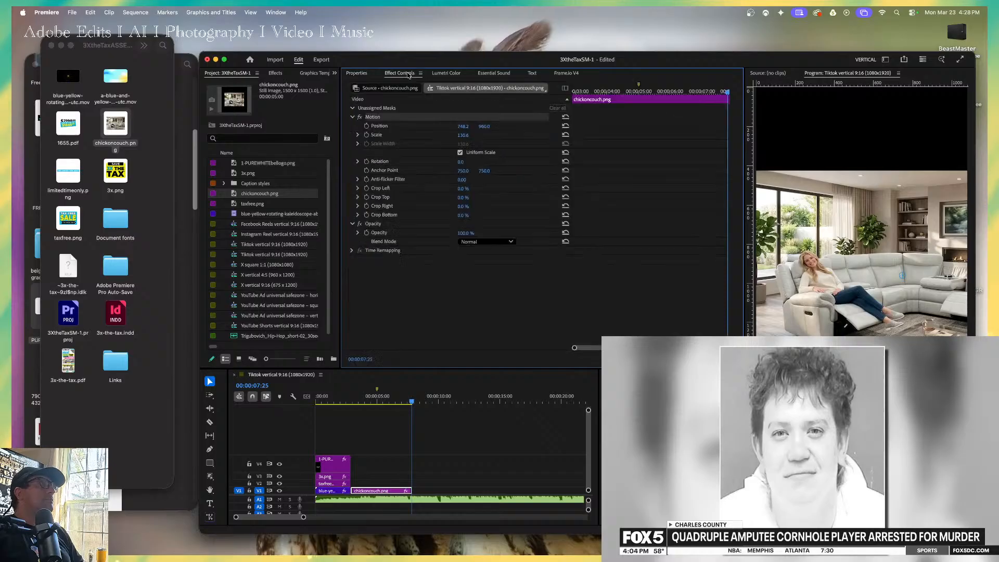
left_click_drag(726, 103, 548, 147)
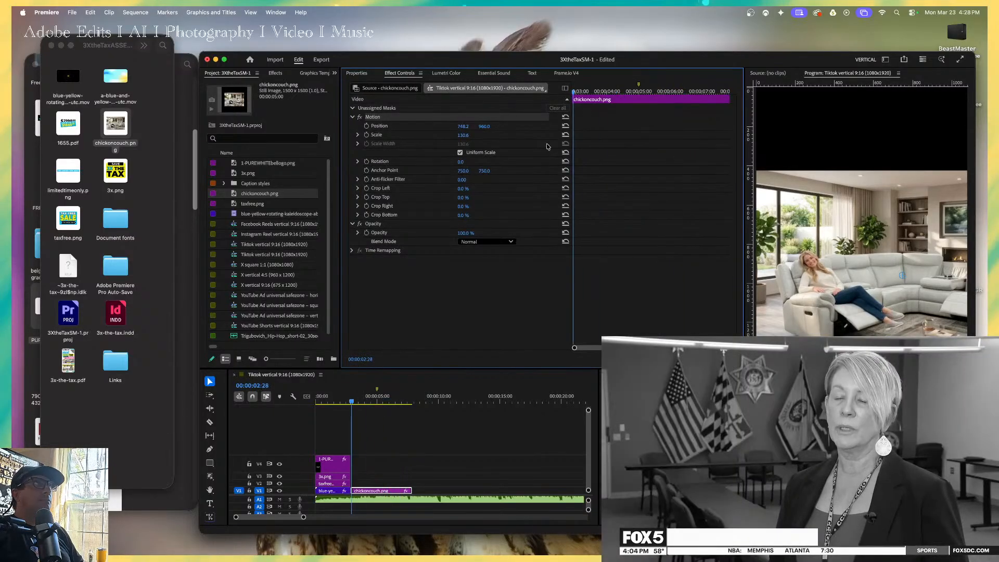
left_click(281, 500)
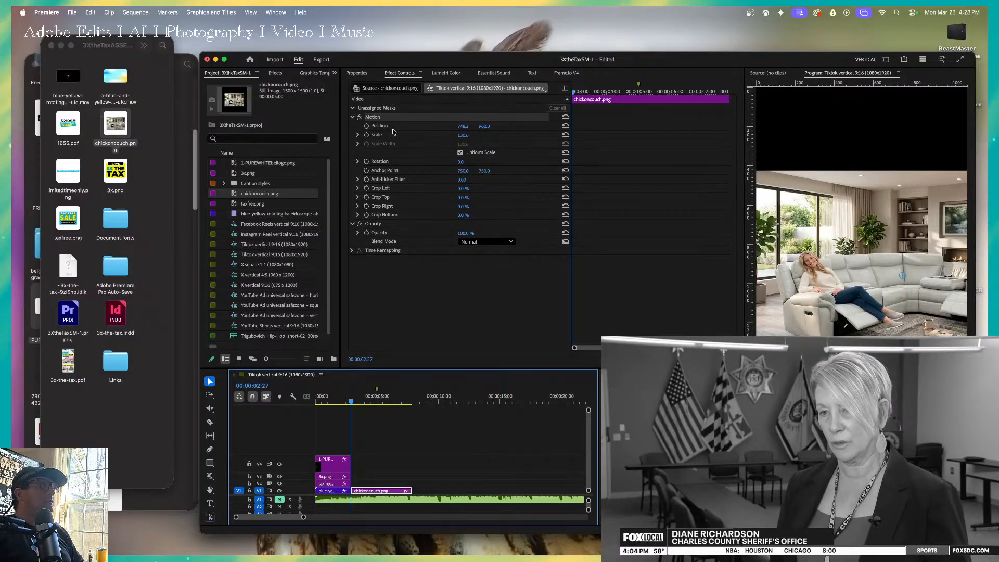
Animate the couch clip's Position with a keyframe at its start and one at its end with X at 479.2.
left_click(366, 125)
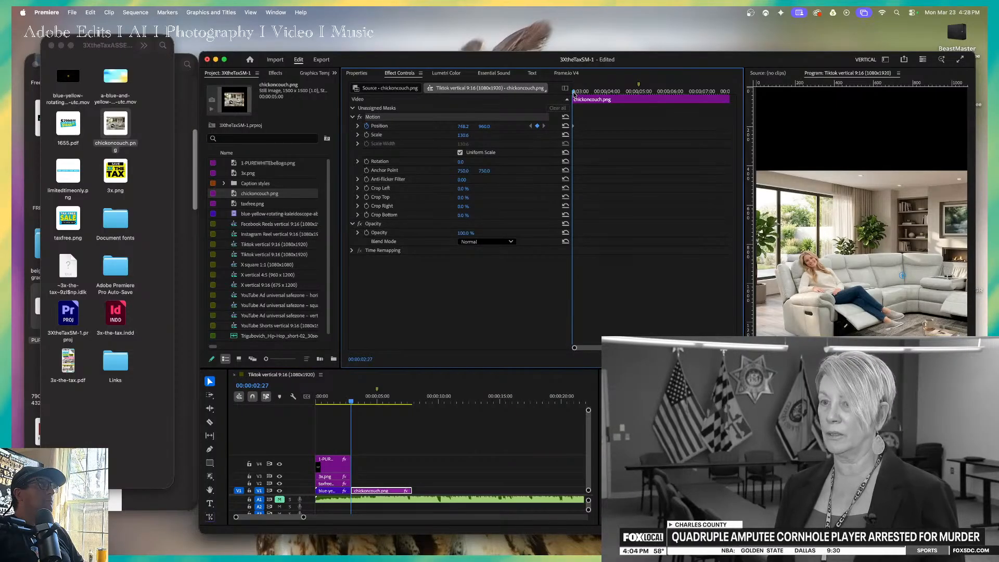
left_click_drag(573, 92, 727, 92)
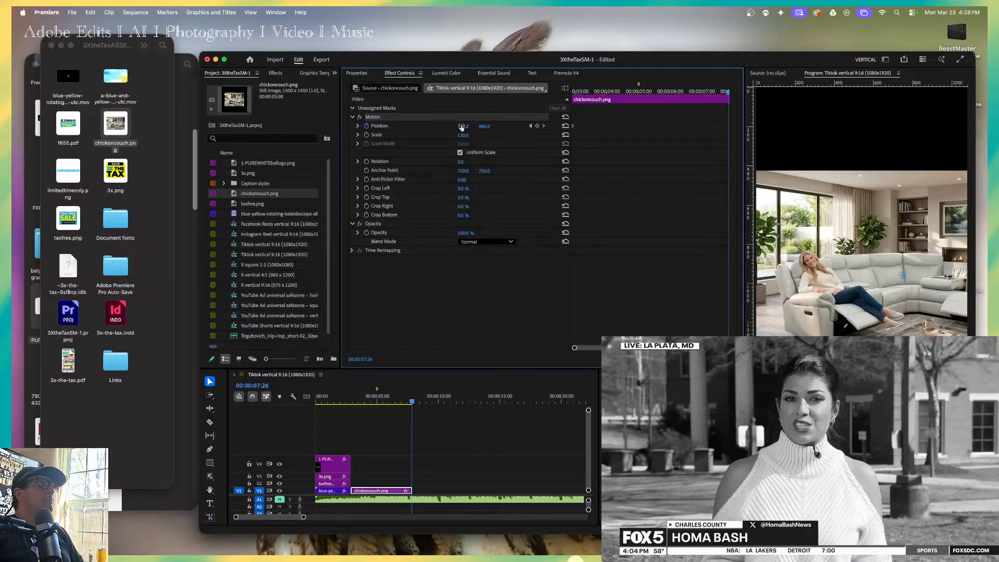
left_click_drag(461, 127, 392, 127)
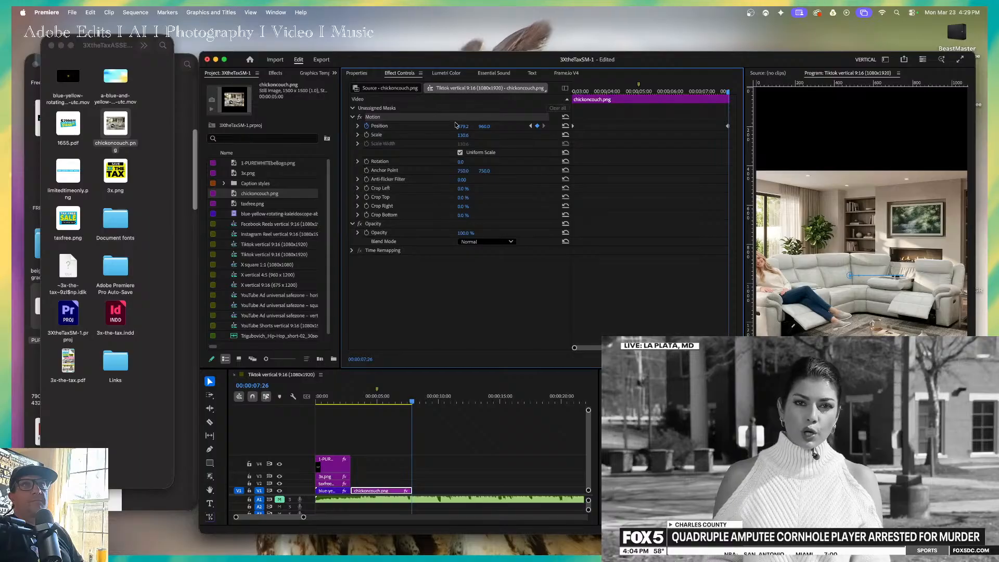
key("Return")
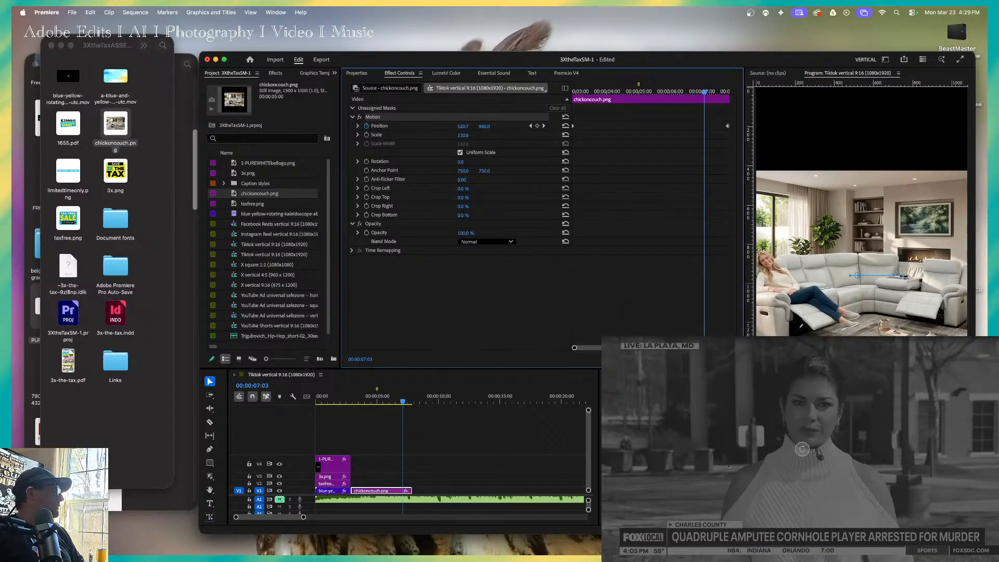
Switch to the browser and take the news video out of full screen.
left_click(680, 342)
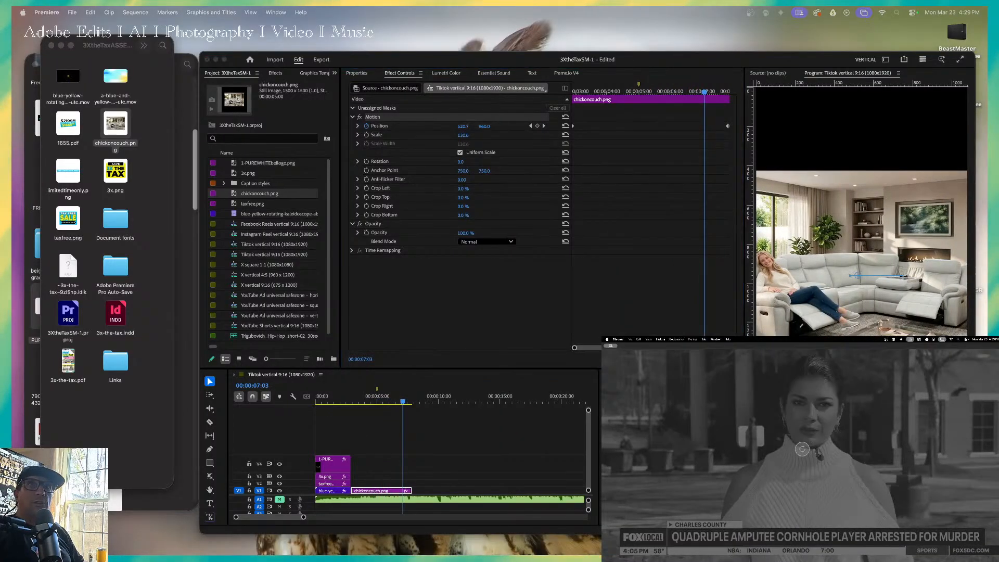
left_click(611, 346)
left_click(634, 361)
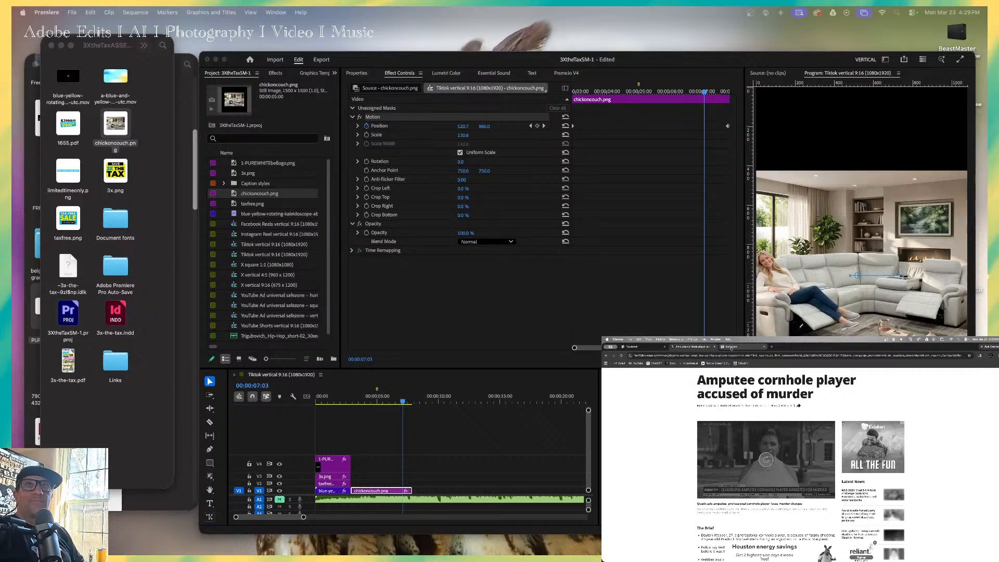
Search Google for YouTube in a new browser tab and open the YouTube home page.
left_click(772, 348)
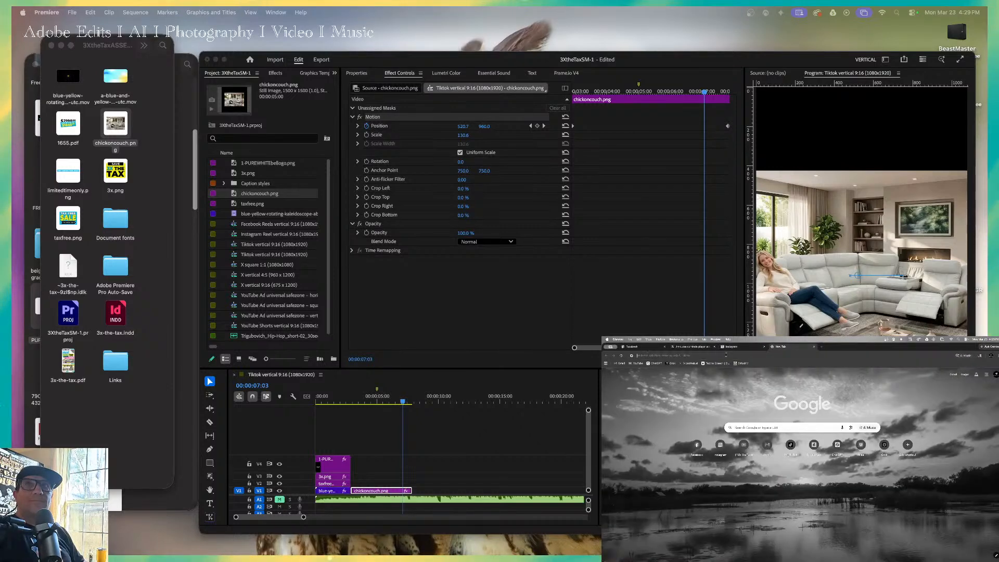
left_click(727, 356)
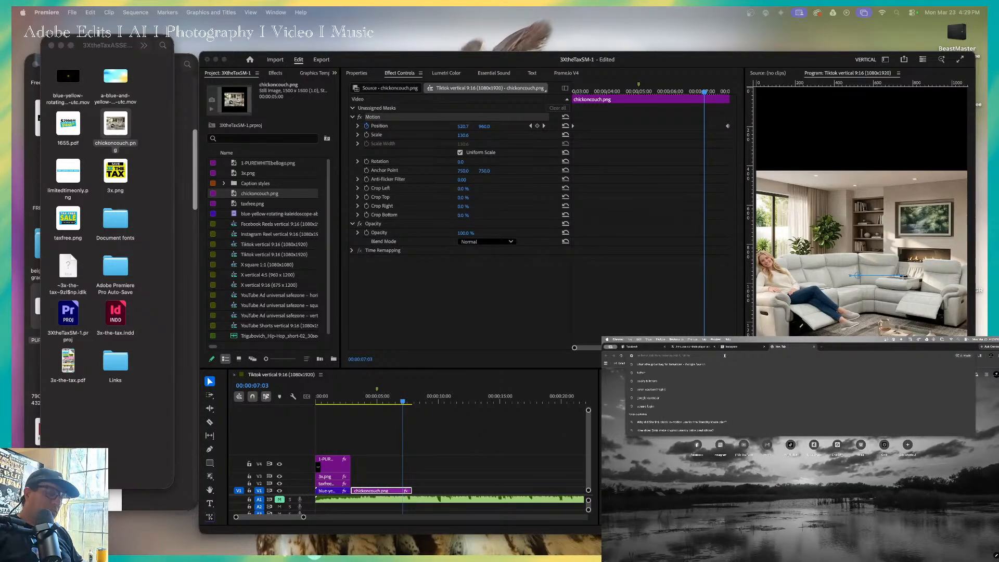
type("you")
key("Return")
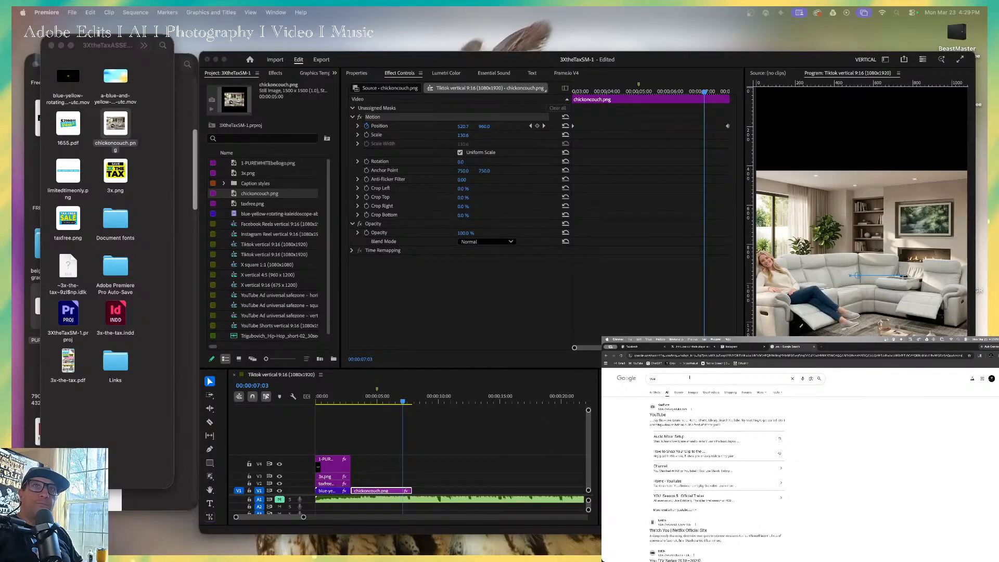
left_click(690, 378)
type("tube")
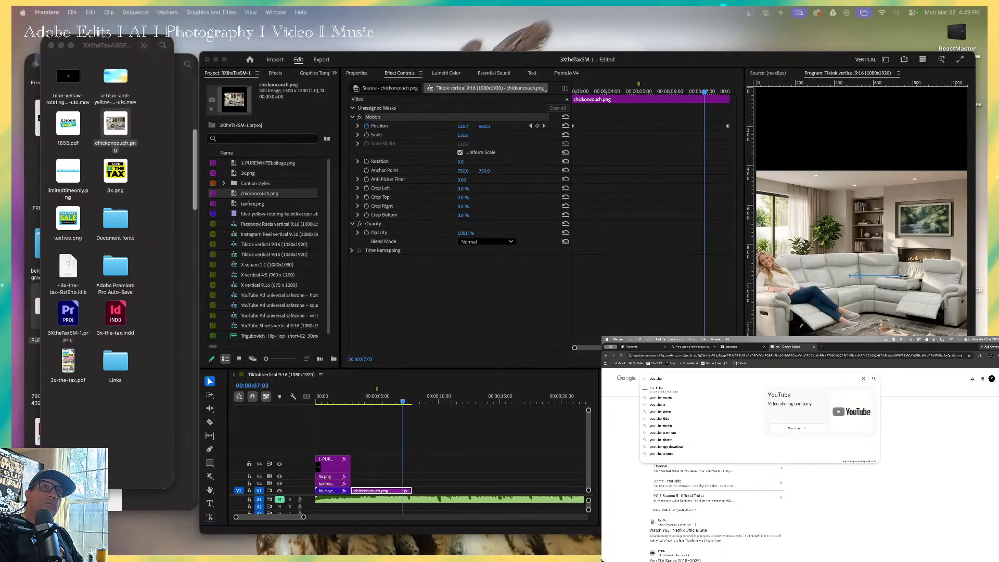
key("Return")
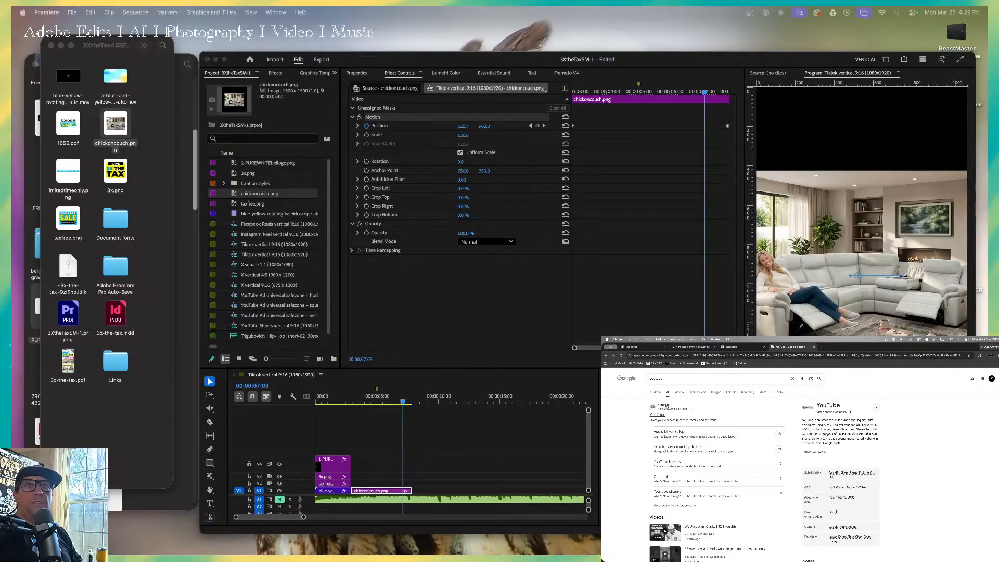
left_click(667, 406)
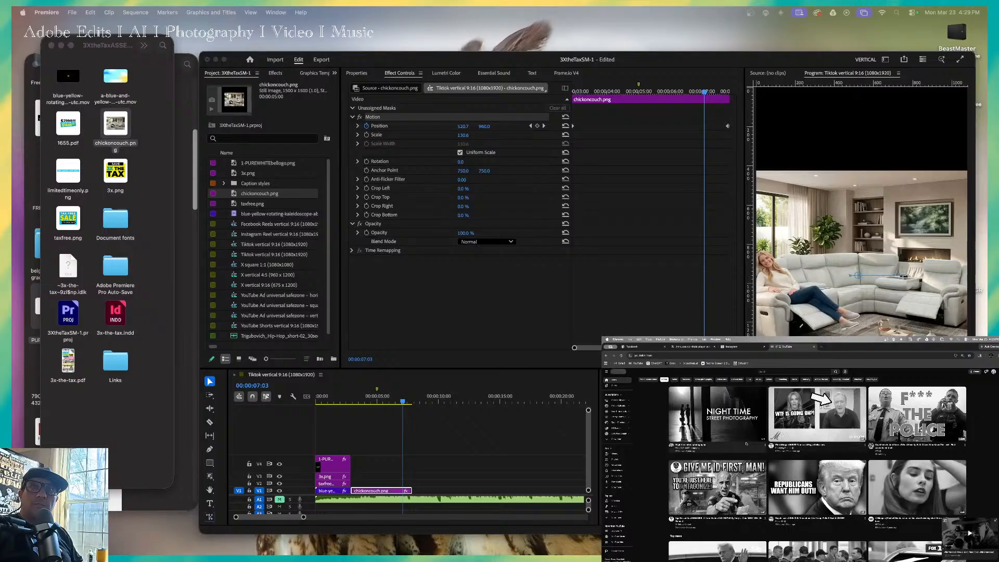
Browse the YouTube home feed and open the news video about Iran calling reported negotiations fake news.
mouse_move(737, 432)
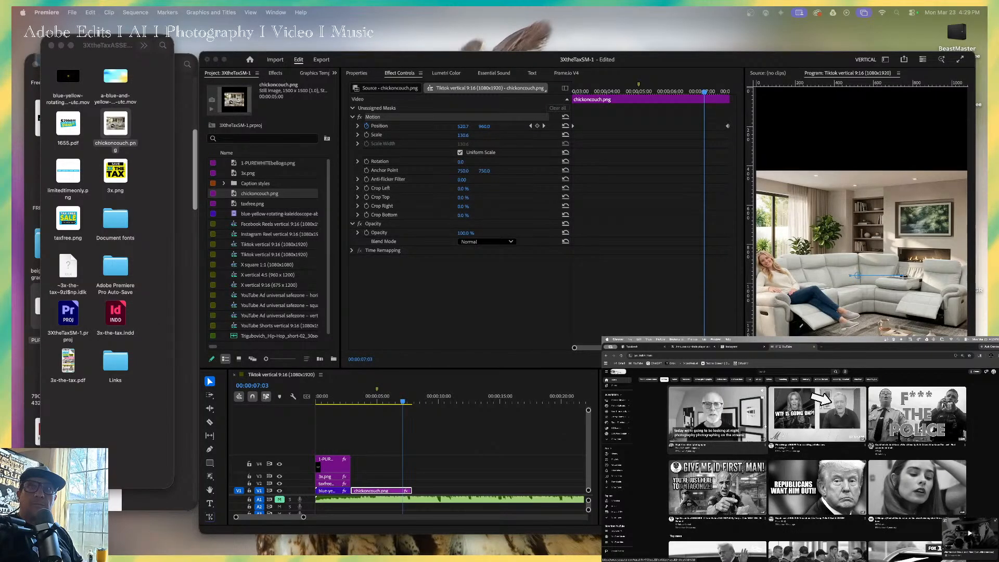
mouse_move(816, 438)
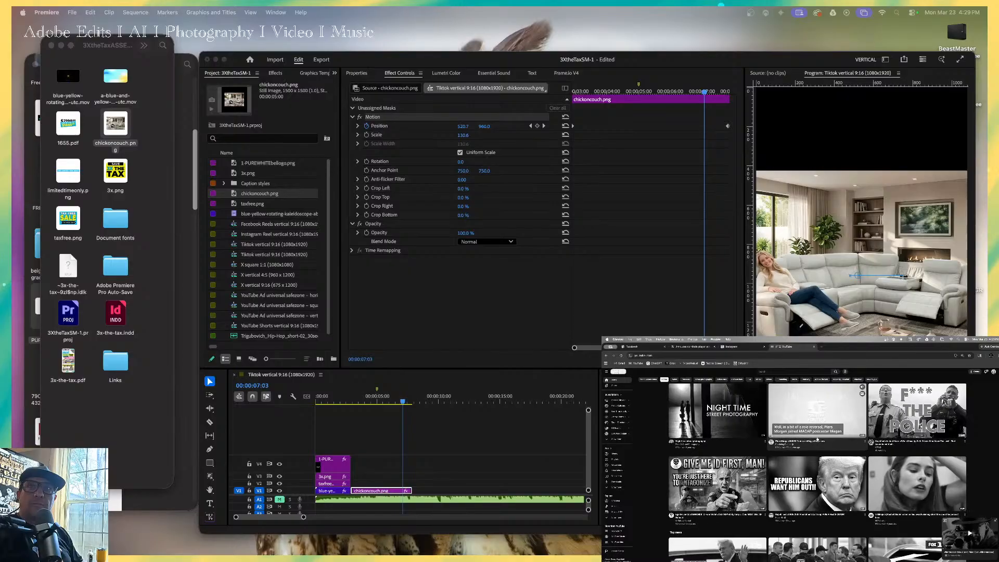
scroll(817, 439, "down", 1)
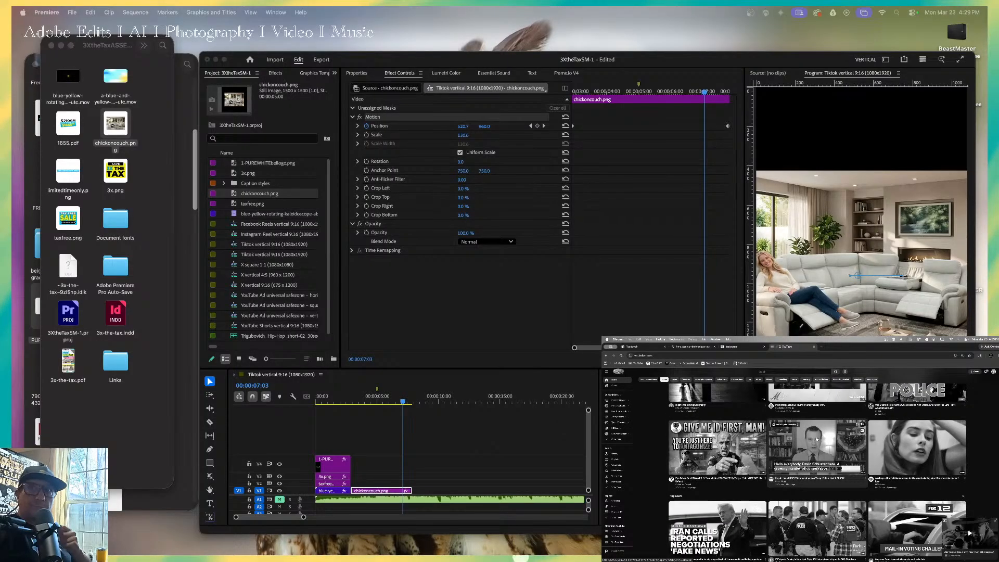
scroll(814, 438, "down", 3)
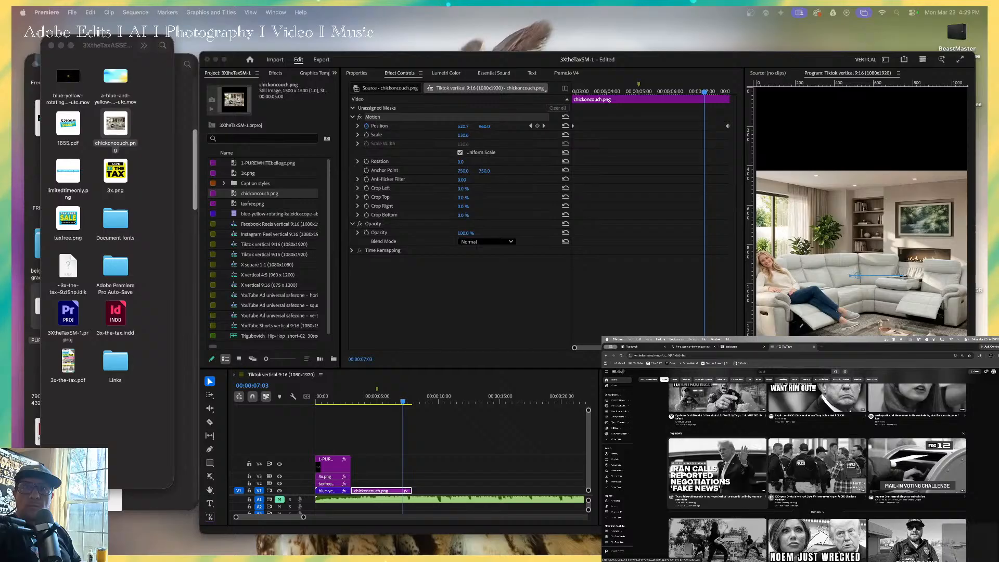
left_click(741, 463)
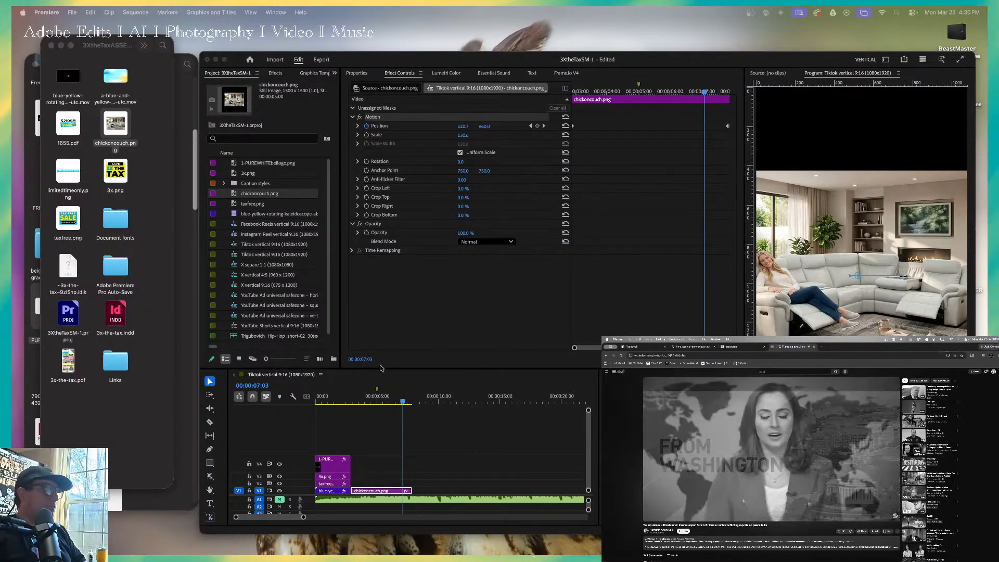
Move the couch clip up to V2 with a copy of the kaleidoscope background beneath it on V1, and play back the section.
left_click(133, 185)
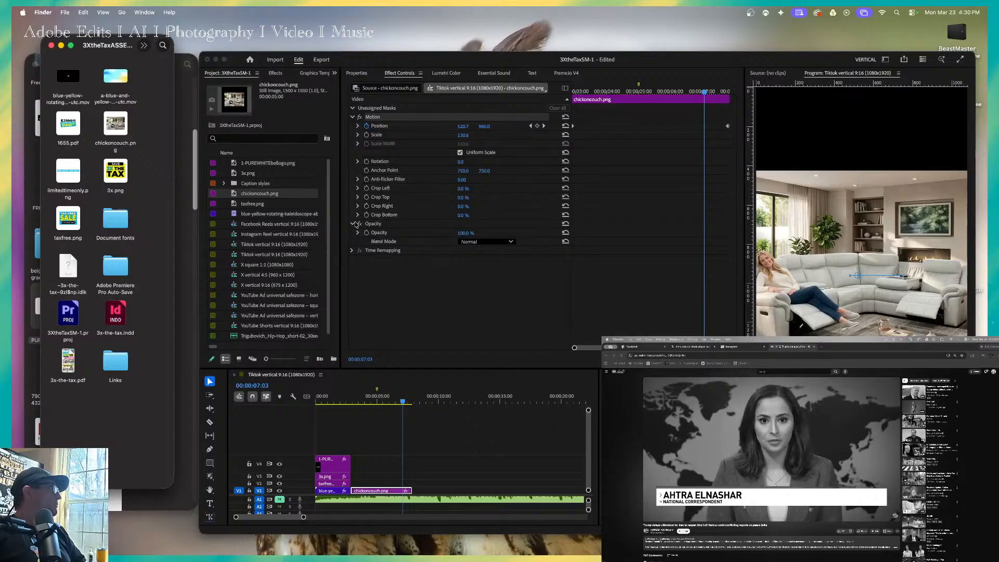
left_click(368, 492)
left_click_drag(369, 492, 411, 490)
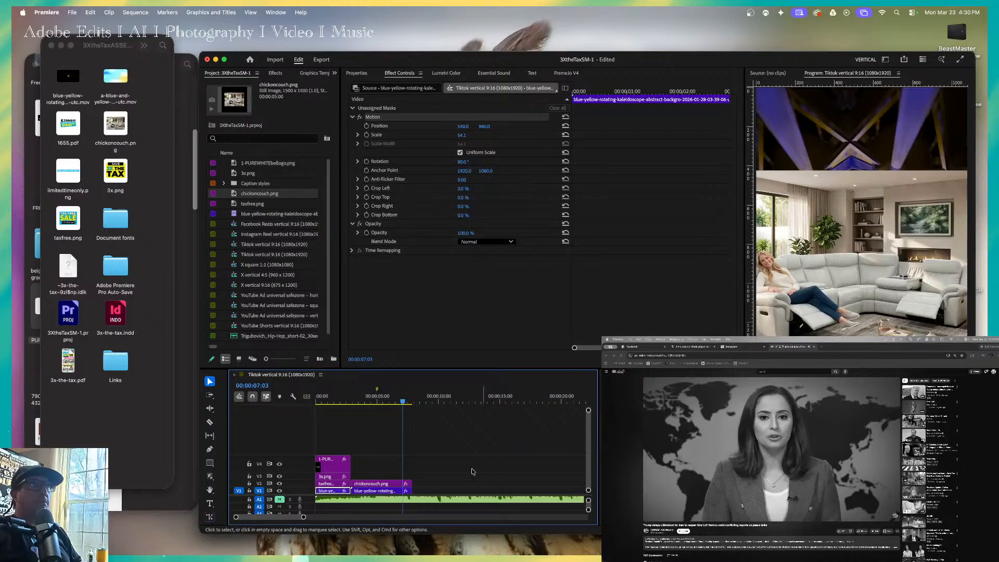
left_click_drag(366, 401, 341, 402)
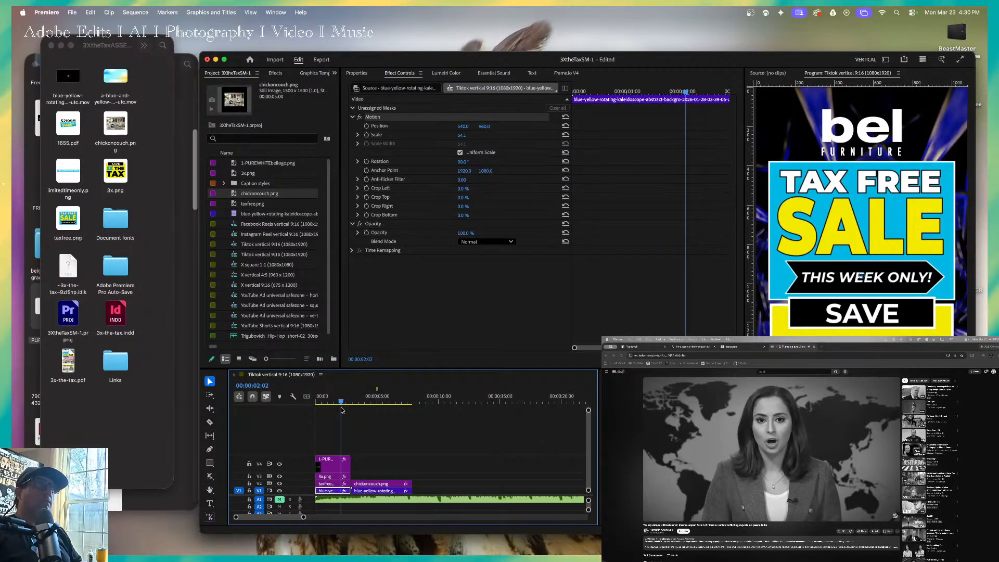
key("space")
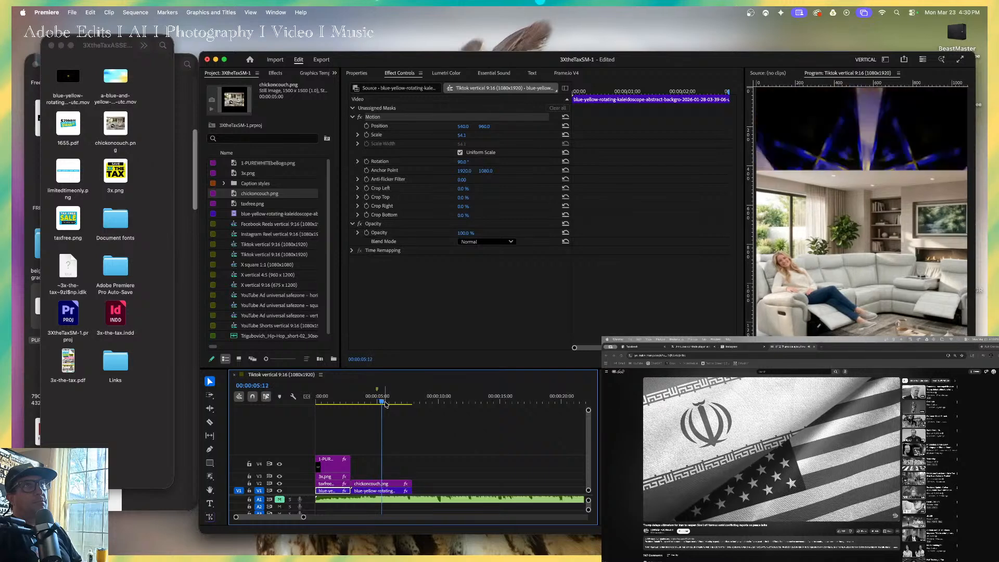
key("space")
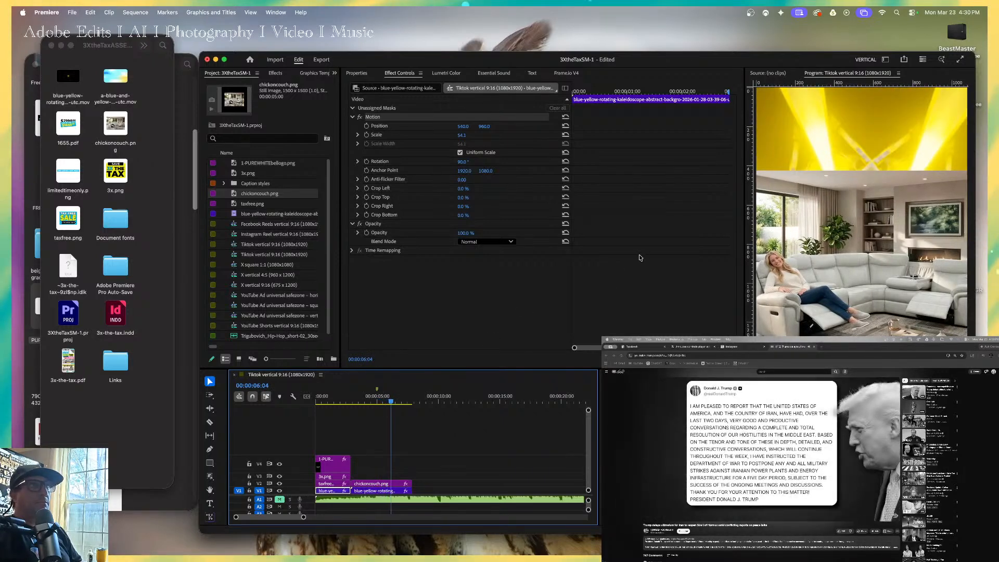
Lower the opacity of the kaleidoscope background under the couch clip and check it at several points.
left_click(391, 491)
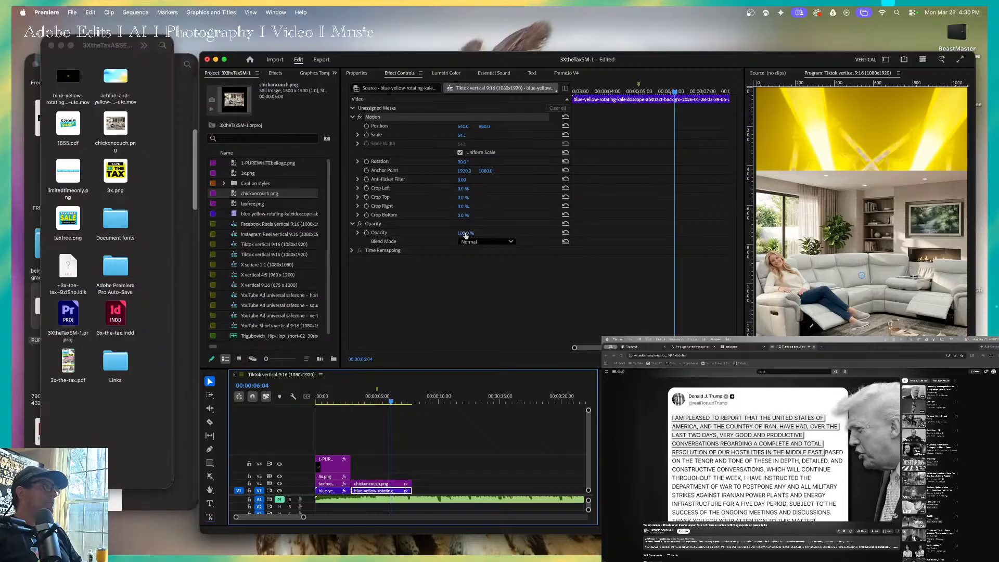
left_click_drag(466, 235, 430, 235)
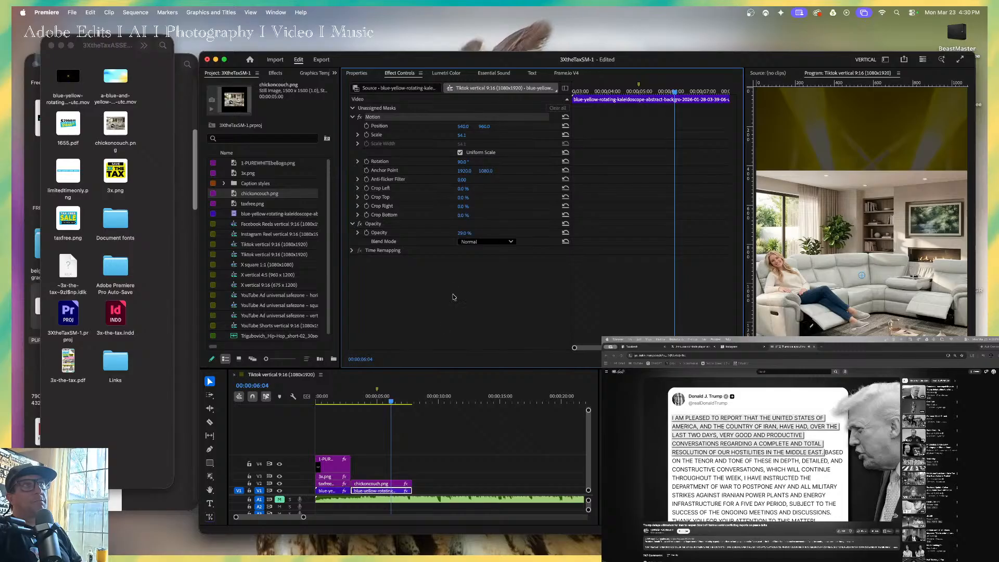
left_click(371, 402)
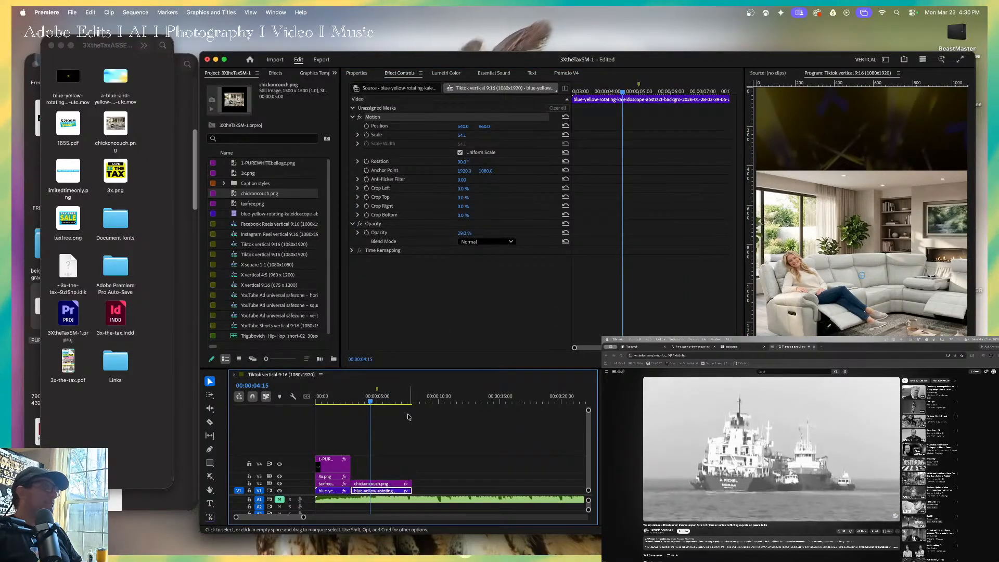
left_click(393, 401)
Add 3x.png on V4 above the couch clip, scale it down and place it in the frame's lower left area.
left_click(133, 181)
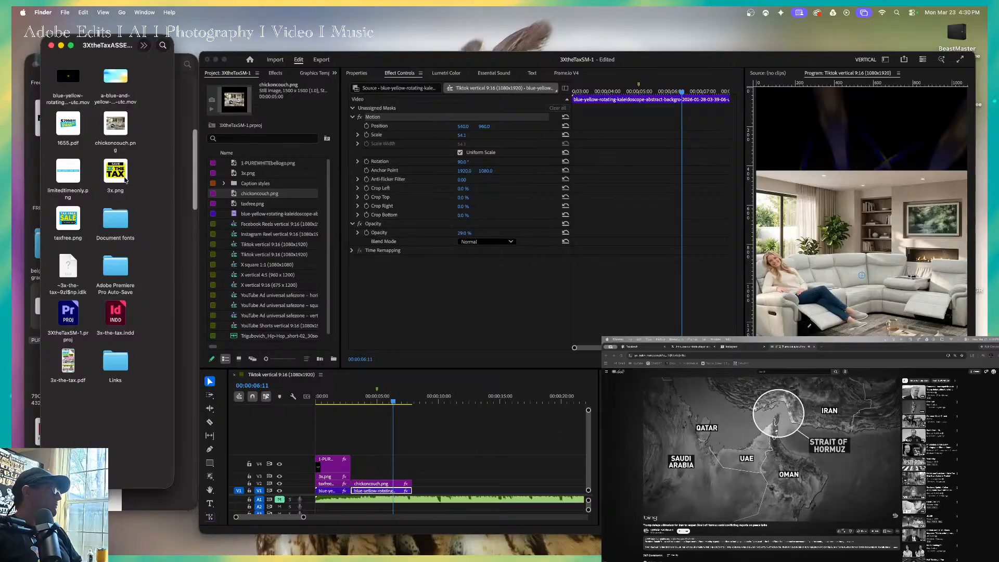
left_click_drag(120, 170, 386, 467)
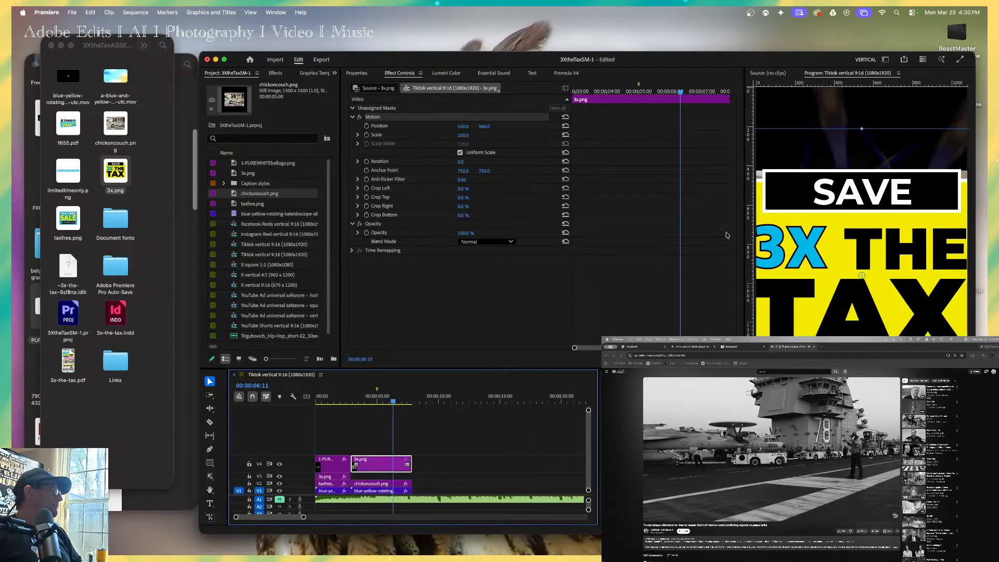
mouse_move(862, 129)
left_mouse_down()
mouse_move(863, 208)
mouse_move(844, 123)
left_mouse_up()
left_click_drag(911, 157, 829, 409)
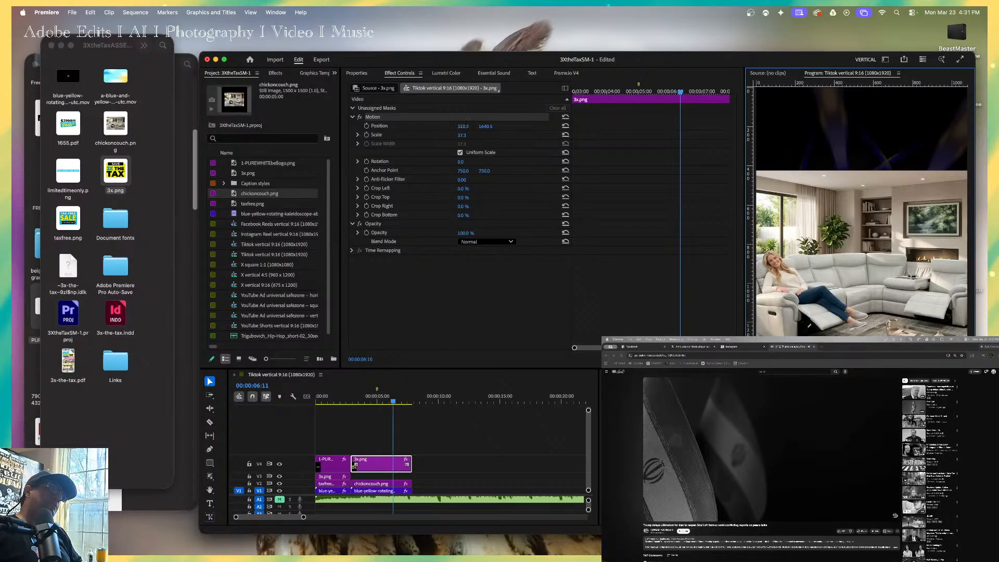
Deselect the 3x.png clip and reduce the timeline's video tracks to their minimum height.
left_click(374, 460)
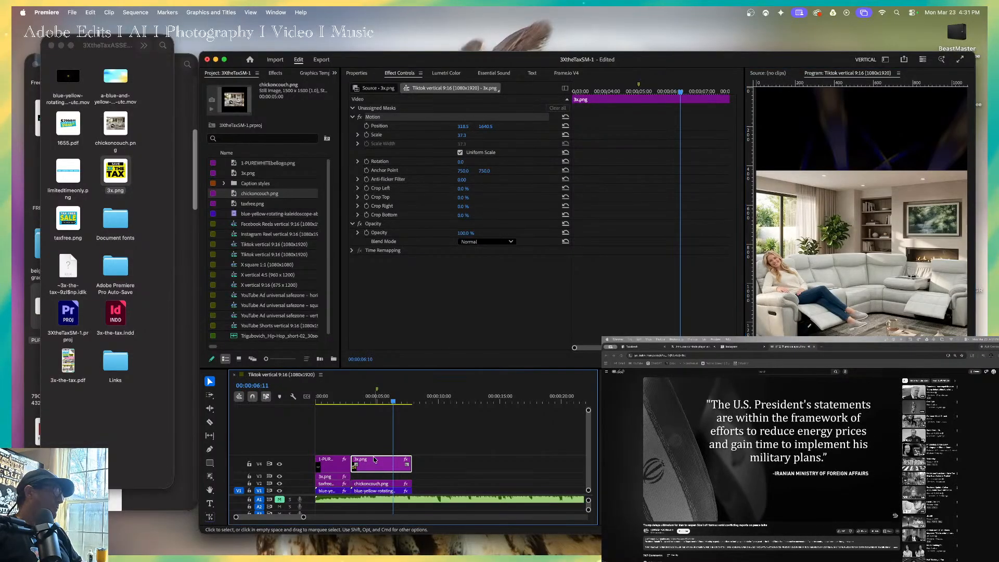
left_click(422, 466)
key("shift+minus")
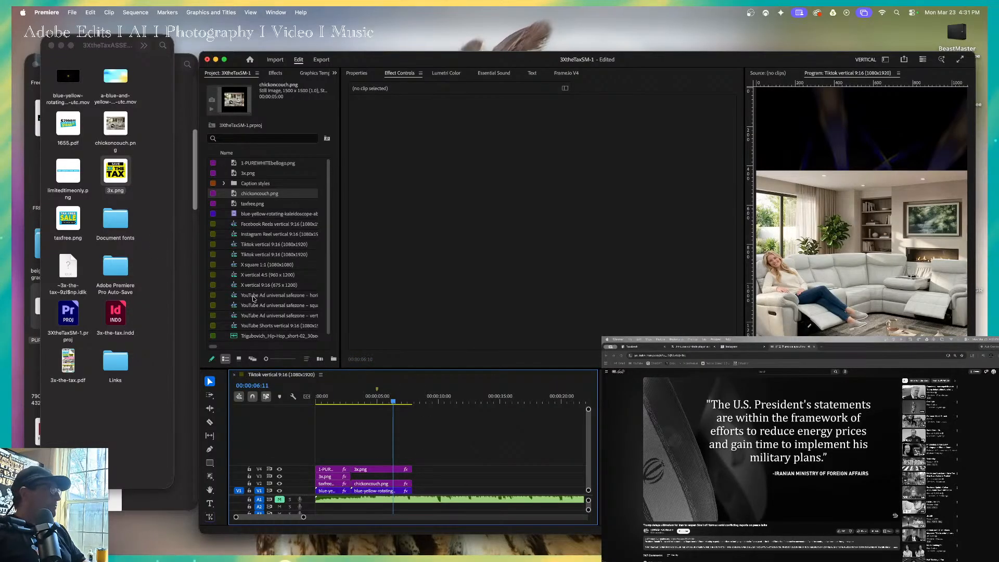
Add taxfree.png on V3 above the couch clip, scale it to 50 and place it in the frame's lower left area.
left_click(77, 218)
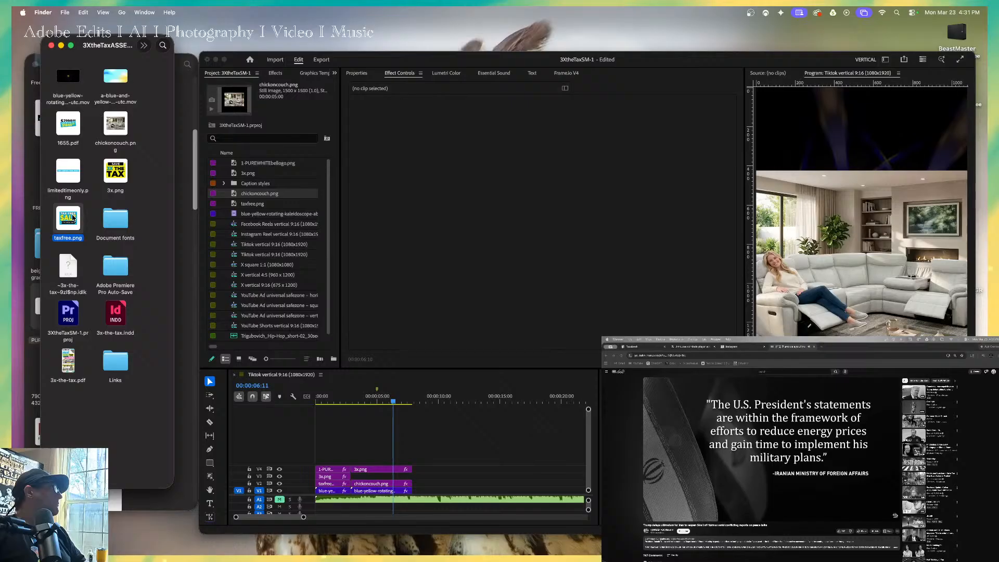
left_click_drag(74, 219, 376, 477)
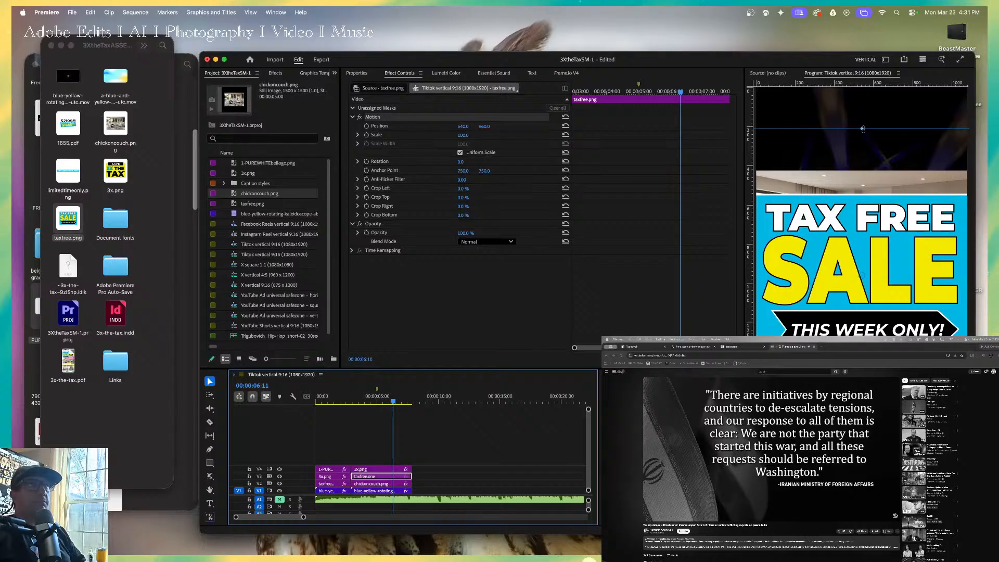
left_click_drag(862, 129, 858, 198)
left_click_drag(860, 265, 824, 418)
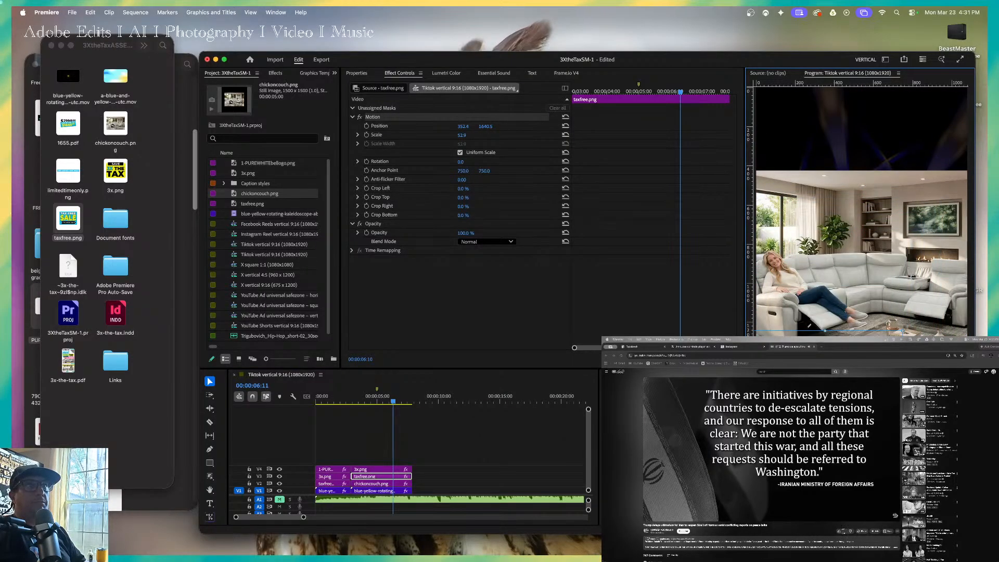
left_click_drag(826, 330, 820, 364)
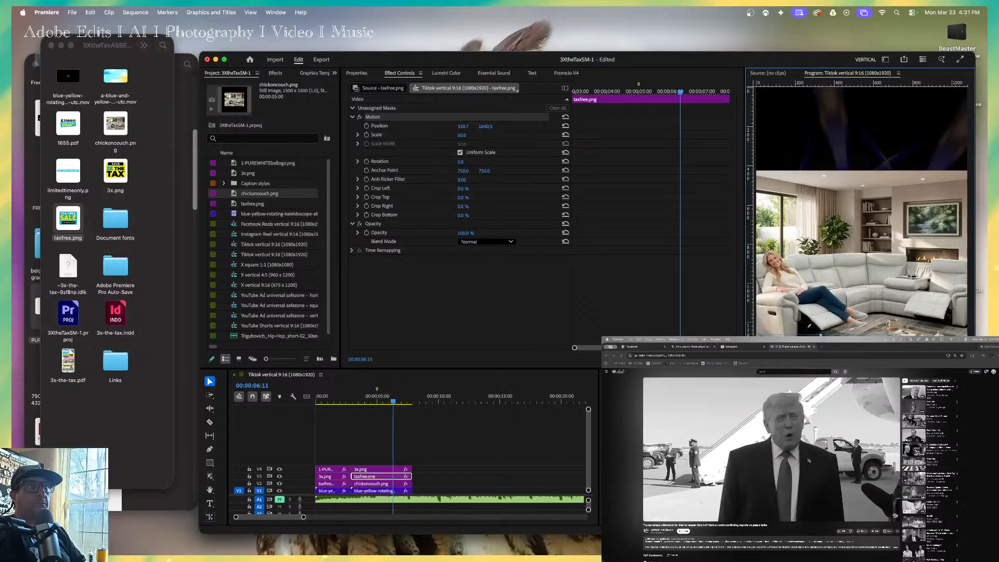
Move the 3x.png graphic above the couch clip to the right, beside the tax free graphic.
left_click(374, 477)
left_click(372, 469)
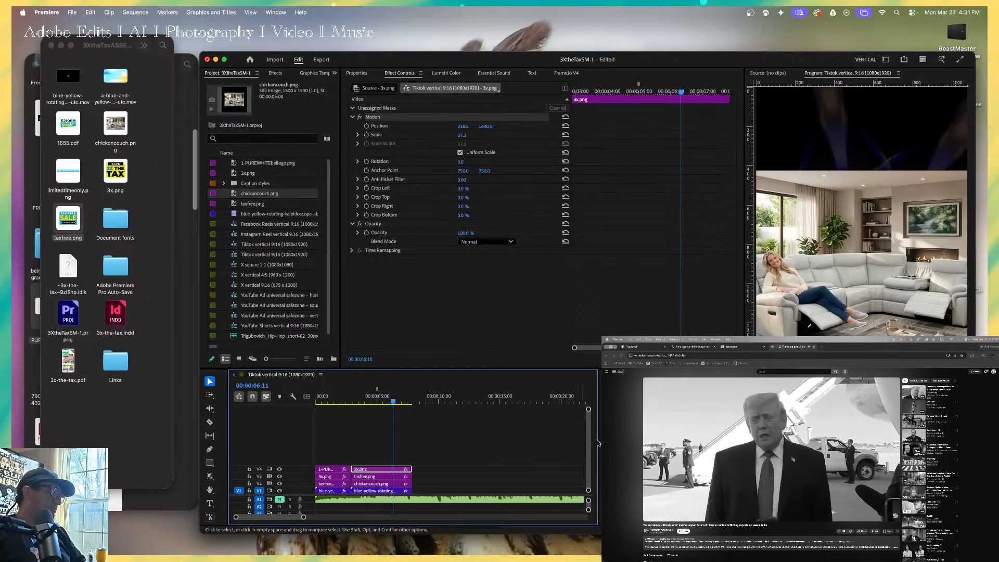
left_click_drag(818, 408, 857, 408)
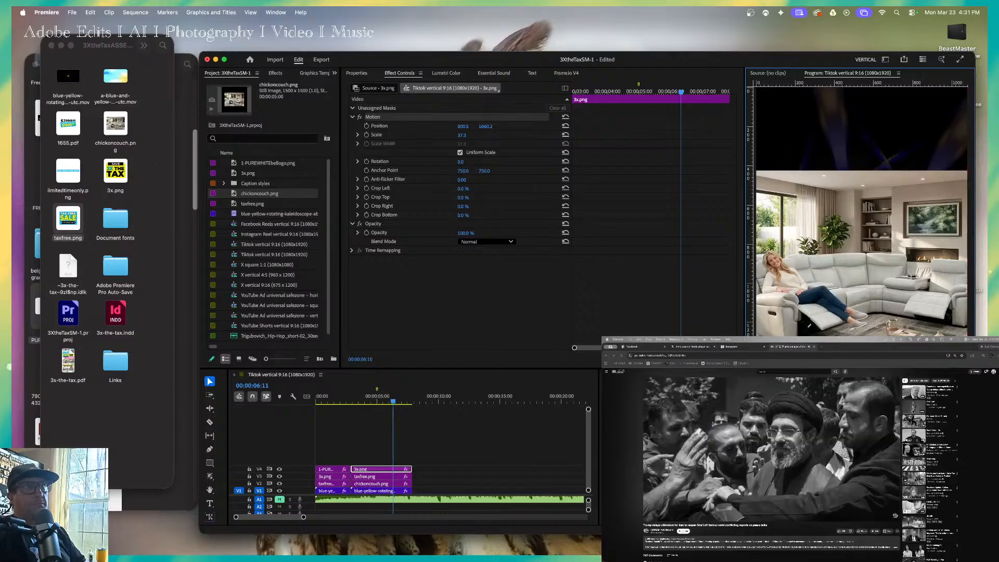
Set the Scale of the taxfree.png clip over the couch to 47 and return the playhead to about 6 seconds.
left_click(368, 478)
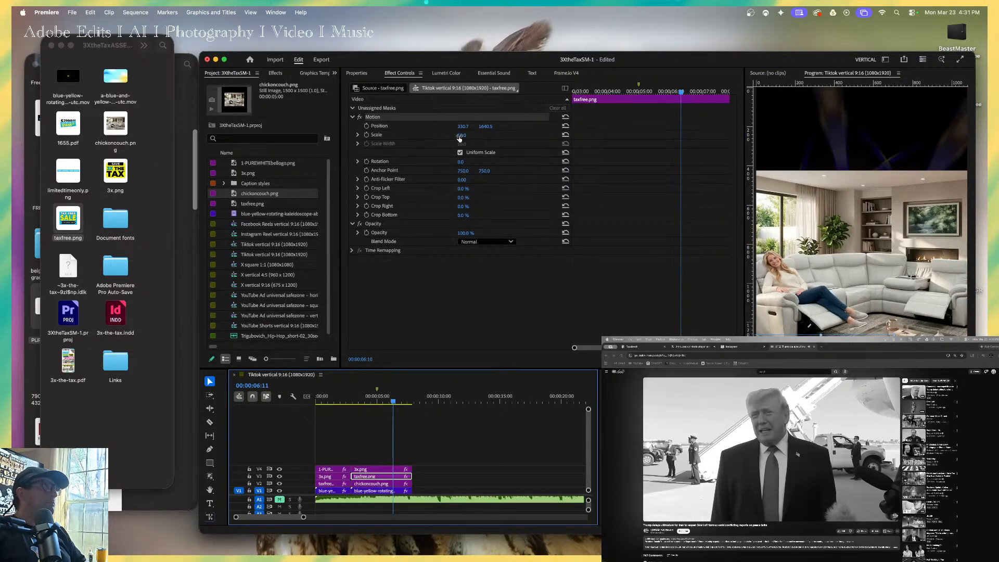
left_click_drag(460, 136, 457, 136)
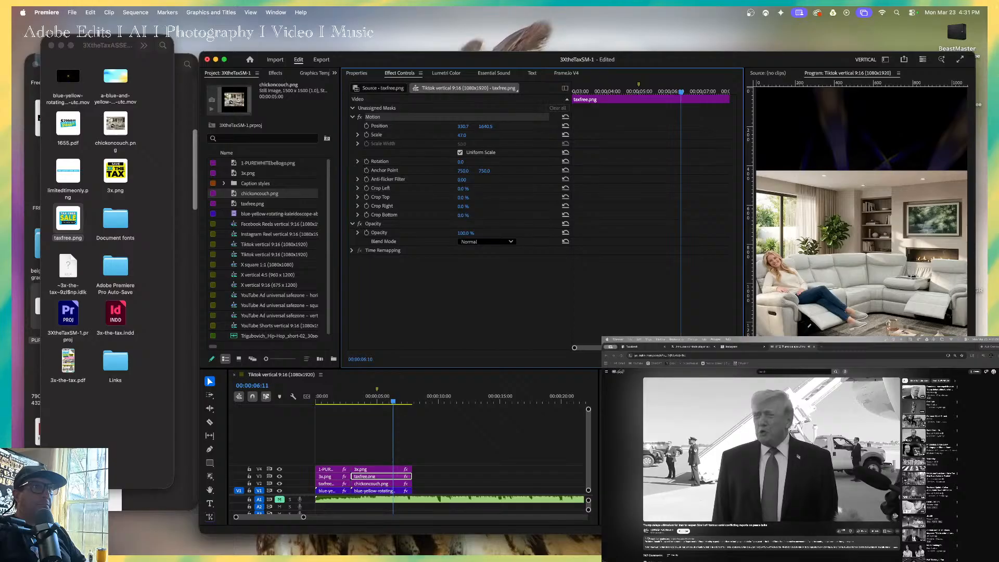
key("End")
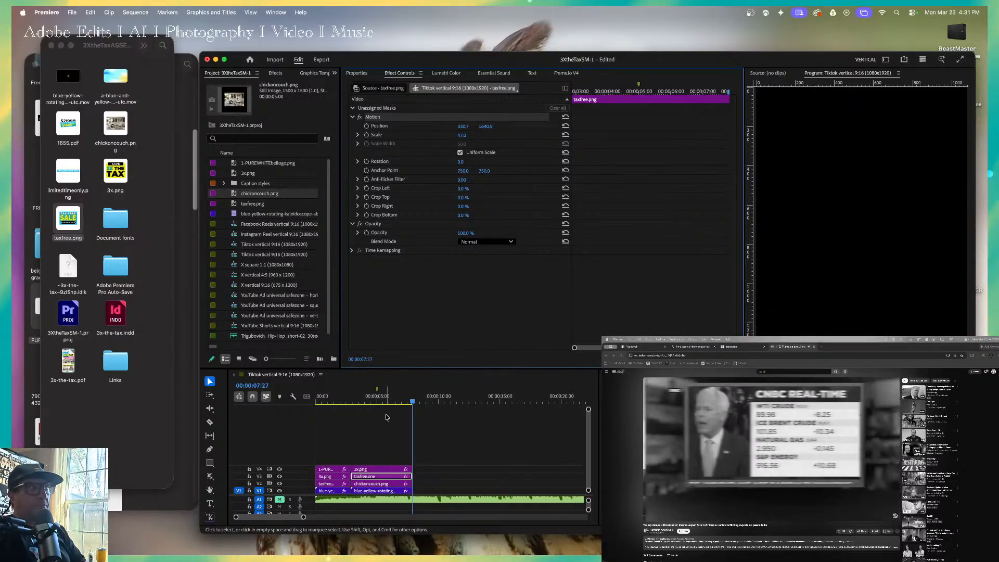
left_click(391, 399)
Align the tax free graphic beside the 3x graphic, fine-tuning its vertical position and setting its X position to about 309.6.
left_click_drag(821, 407, 825, 408)
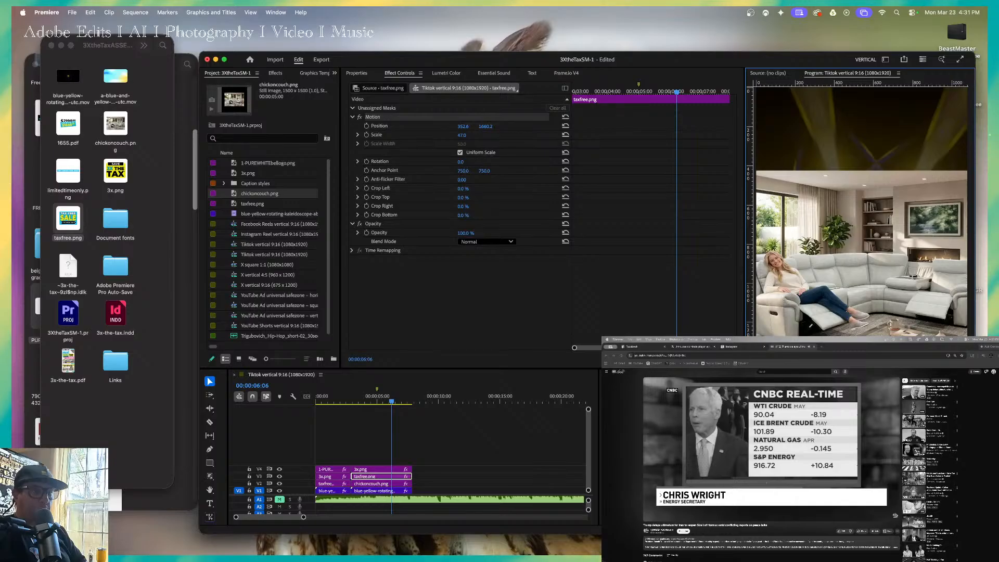
key("Up")
key("Up")
key("Up")
key("Up")
key("Up")
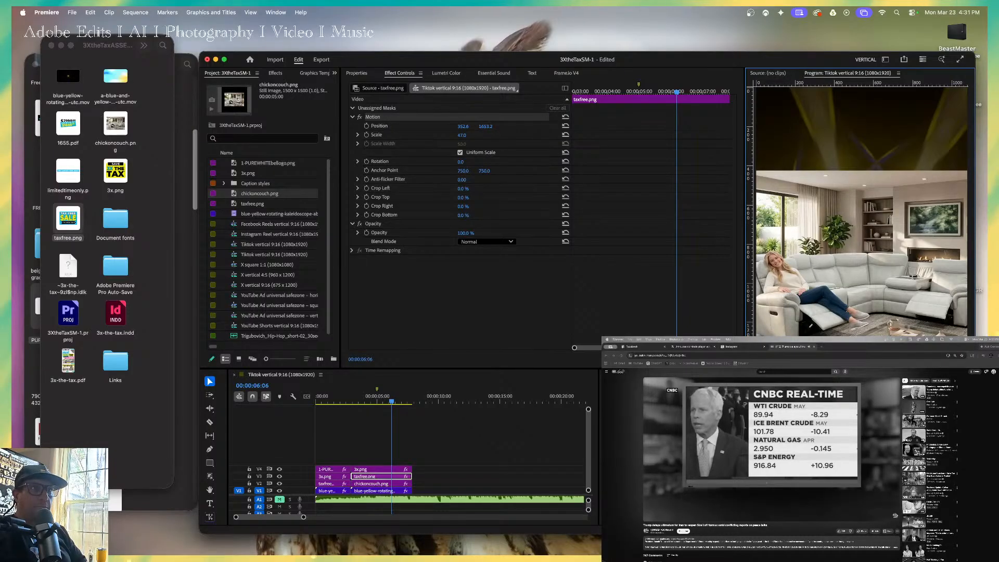
key("Left")
key("Left")
key("Left")
key("Left")
key("Left")
key("Left")
key("Left")
key("Left")
key("Left")
key("Left")
key("Left")
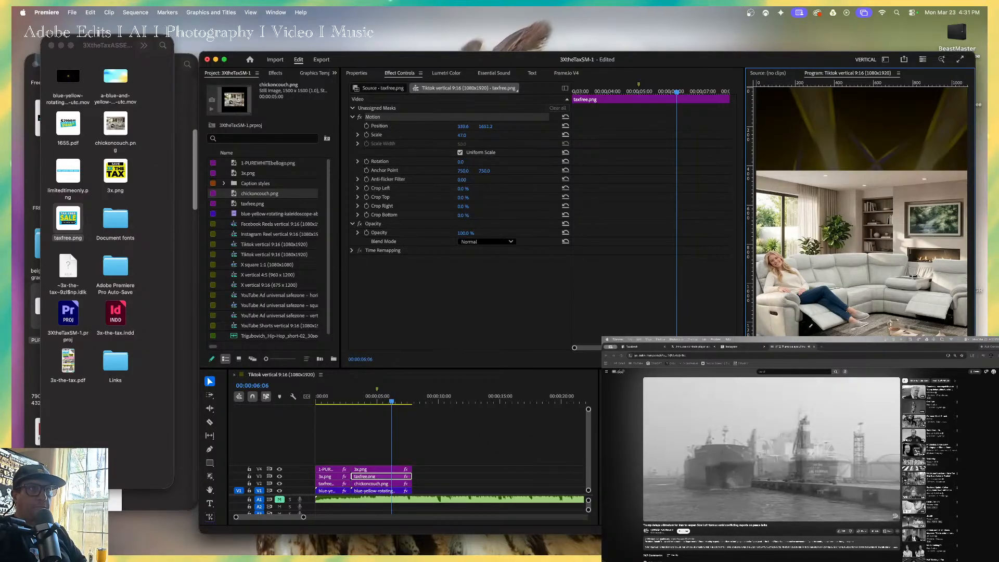
key("Left")
key("Left")
key("Left")
key("Left")
key("Left")
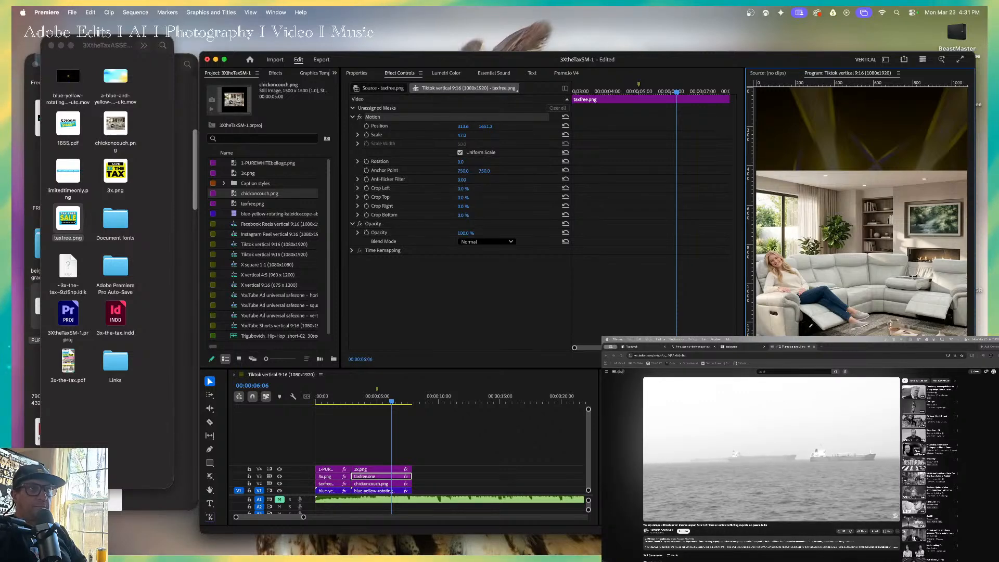
key("Left")
key("Left")
key("Left")
key("Left")
key("Left")
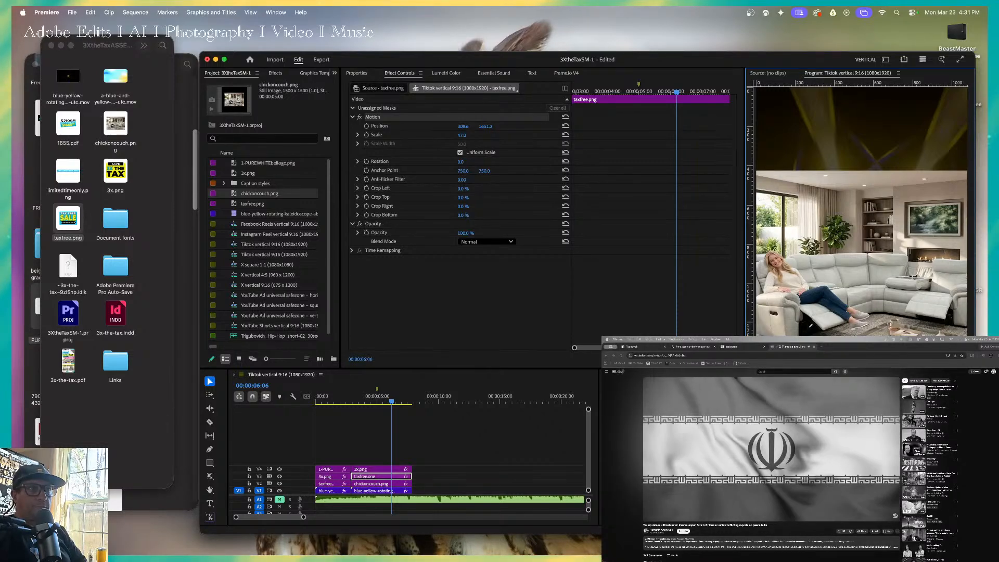
key("Right")
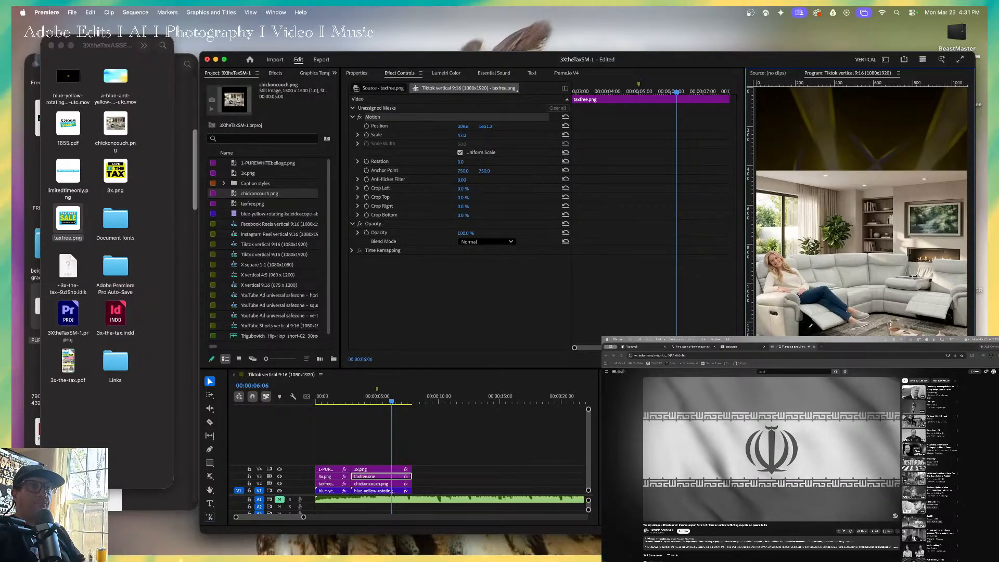
key("Down")
key("Down")
key("Down")
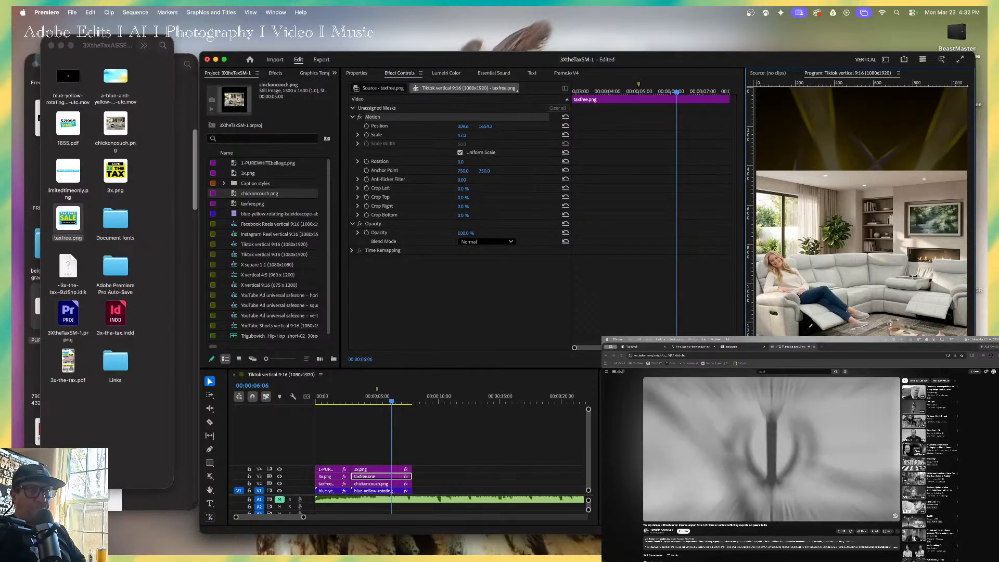
key("Down")
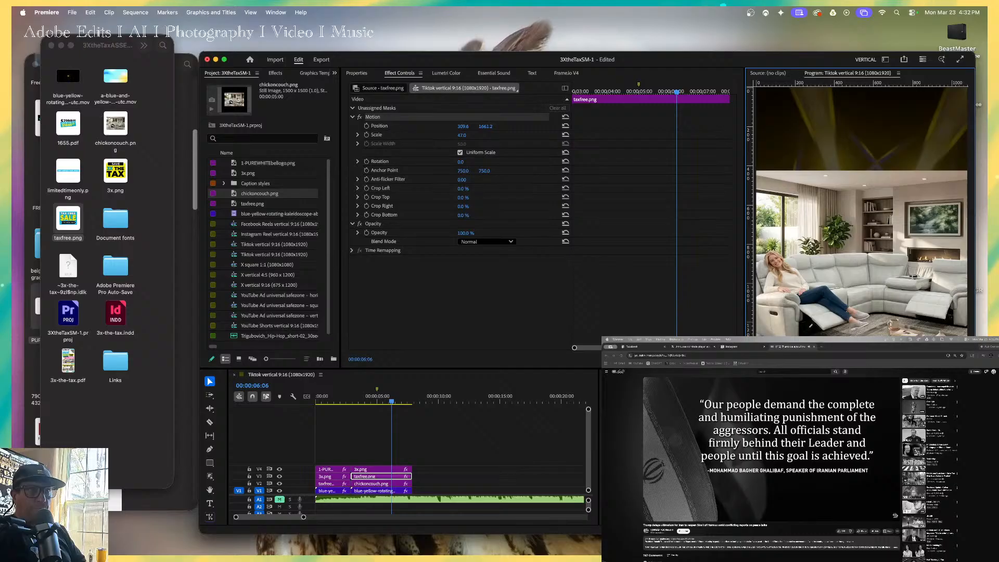
Nudge the 3x.png graphic over the couch down to a Y position of about 1670.2 and play back the sequence.
left_click(912, 413)
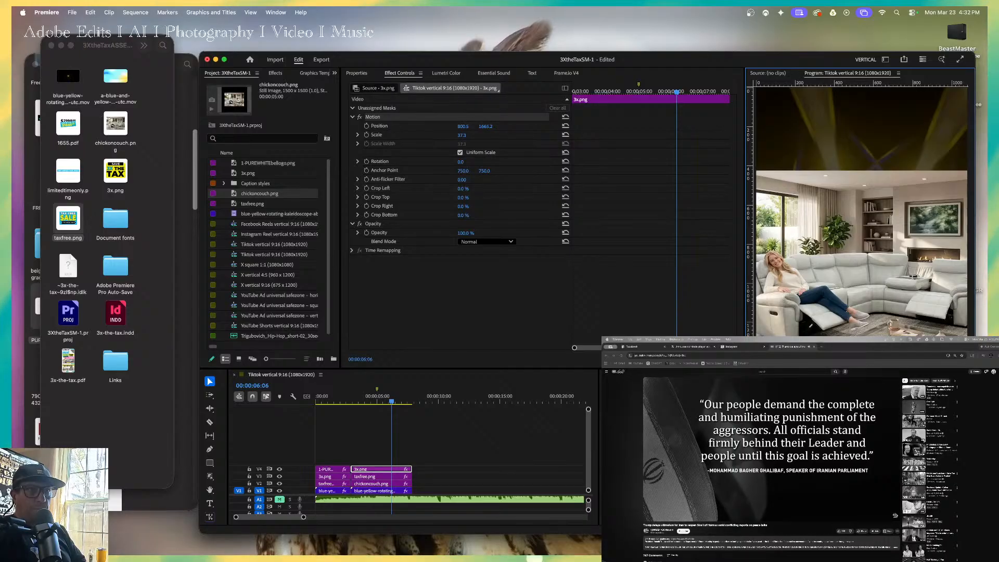
key("Down")
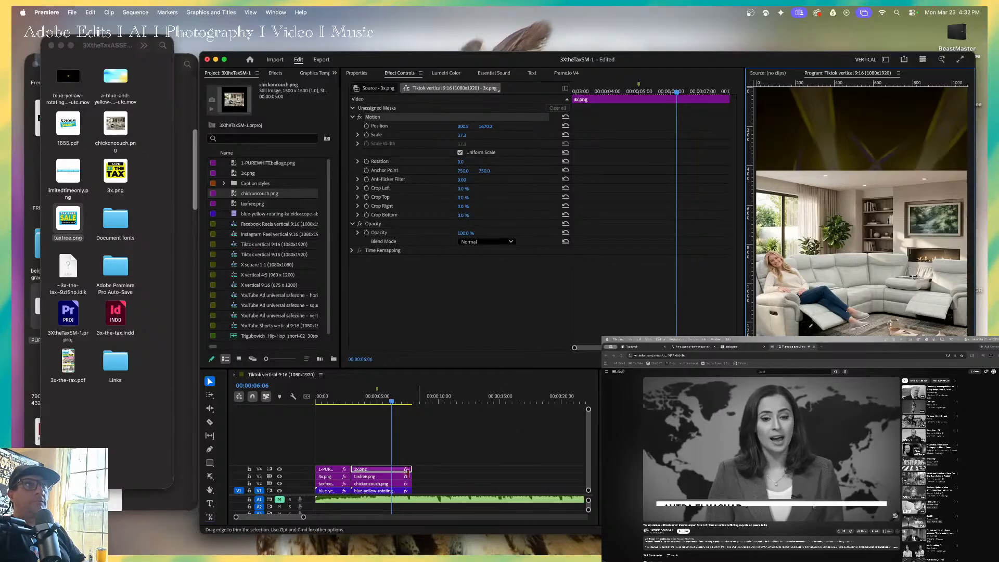
left_click(403, 398)
key("Home")
key("space")
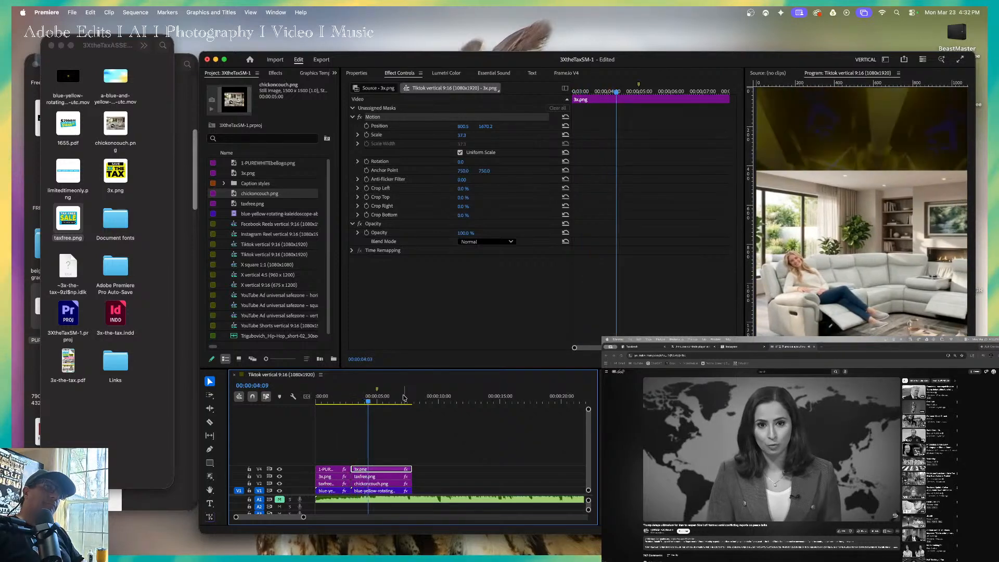
key("space")
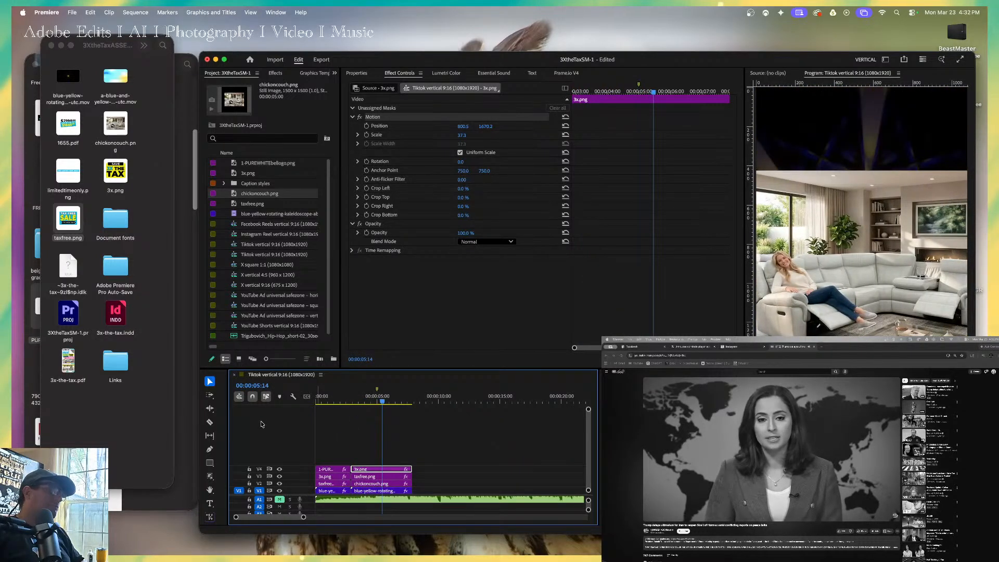
Switch to Finder and browse the assetsforall folder for more graphics to use in the ad.
left_click(154, 379)
left_click(152, 500)
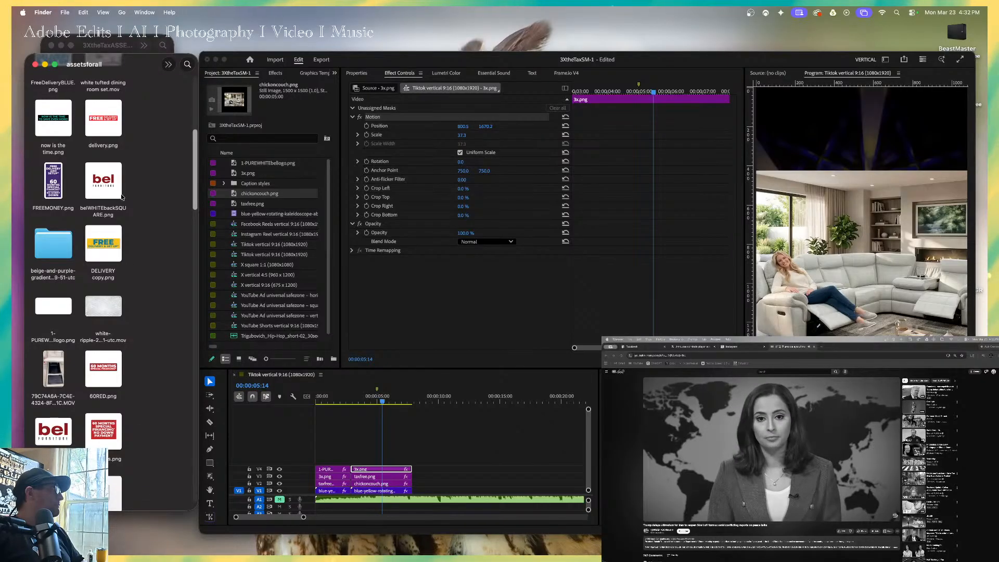
scroll(121, 307, "up", 3)
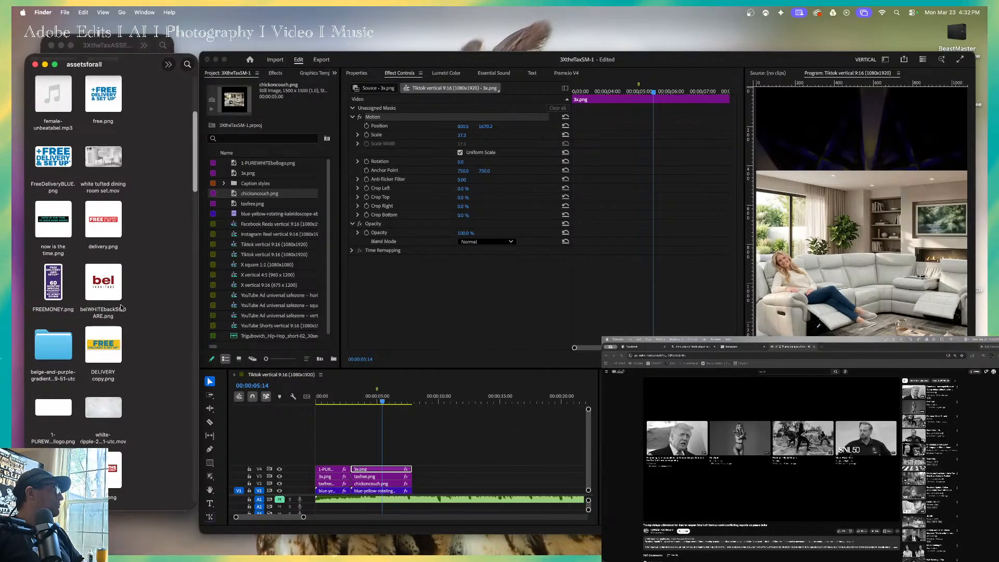
scroll(120, 307, "down", 9)
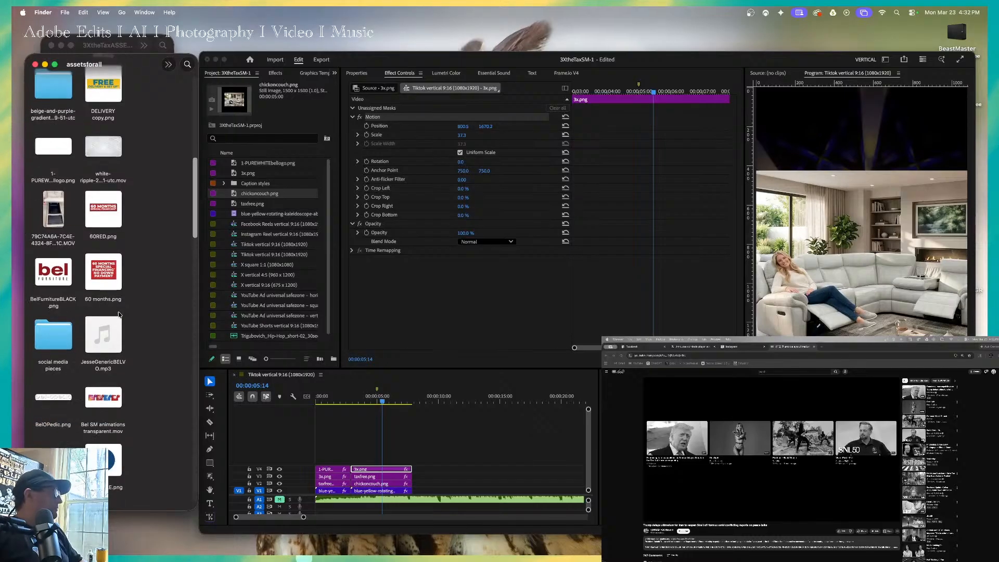
scroll(118, 311, "down", 6)
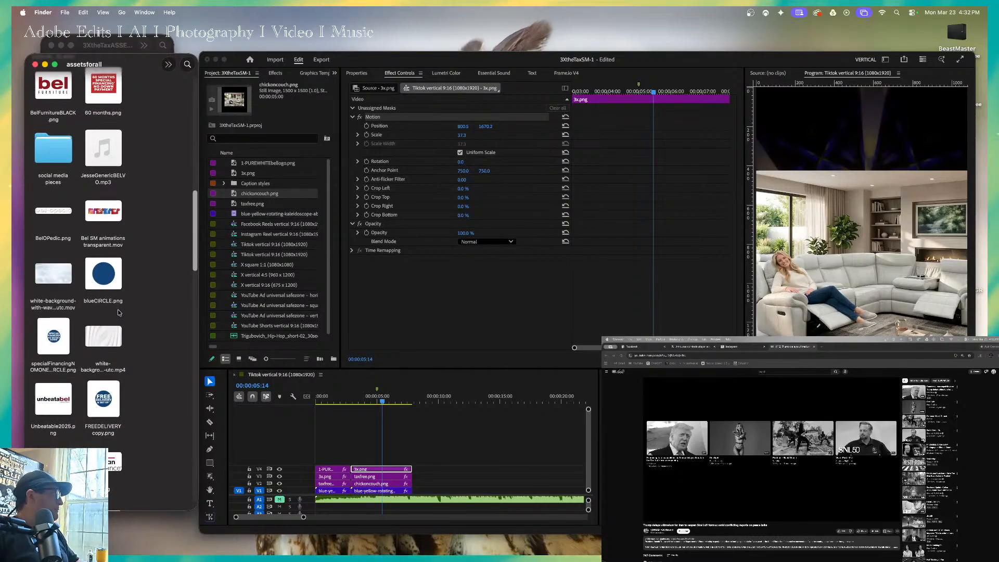
scroll(120, 316, "down", 7)
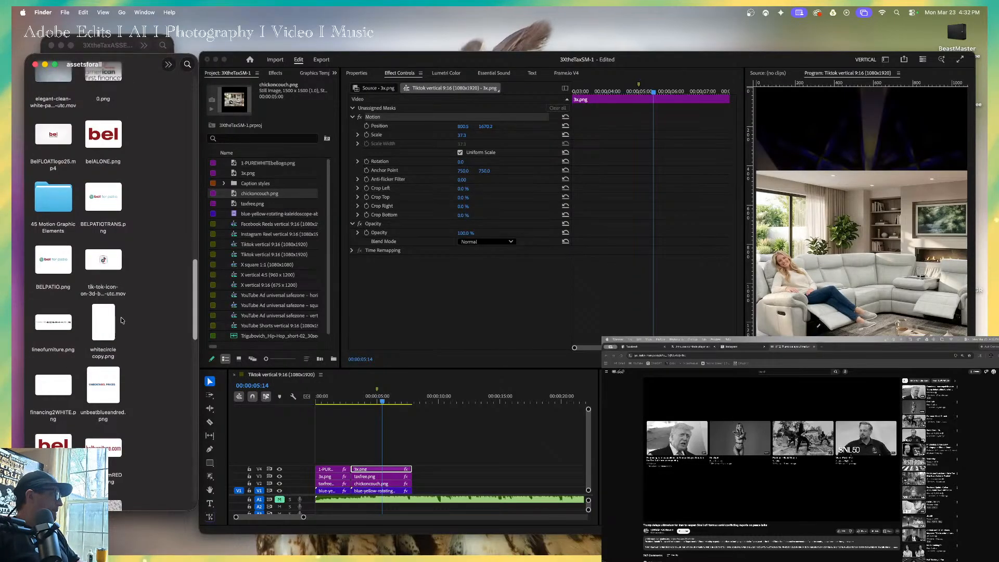
scroll(125, 326, "up", 2)
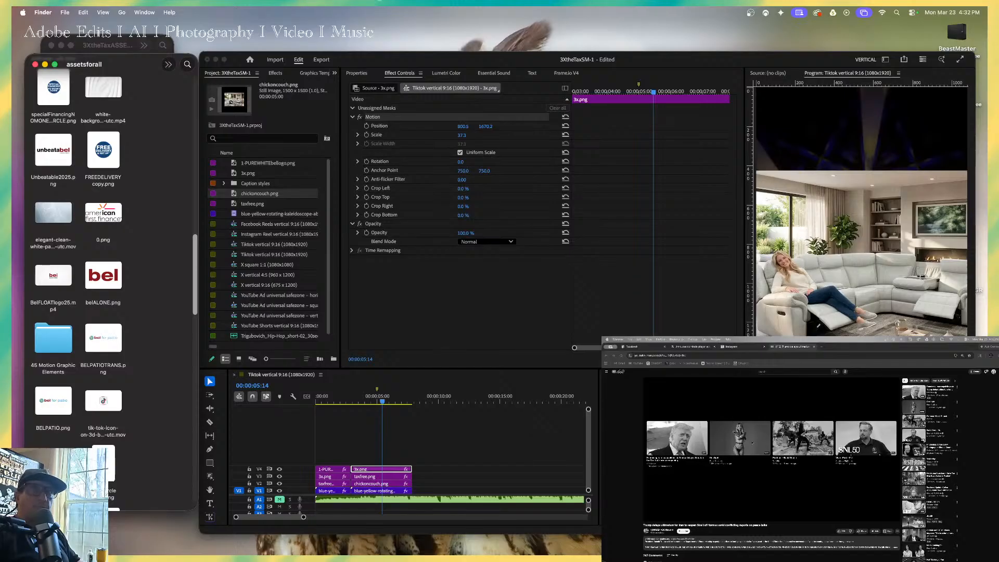
Switch to the browser, search for "peter coulson inspire" and open the Inspire site from the results.
left_click(762, 357)
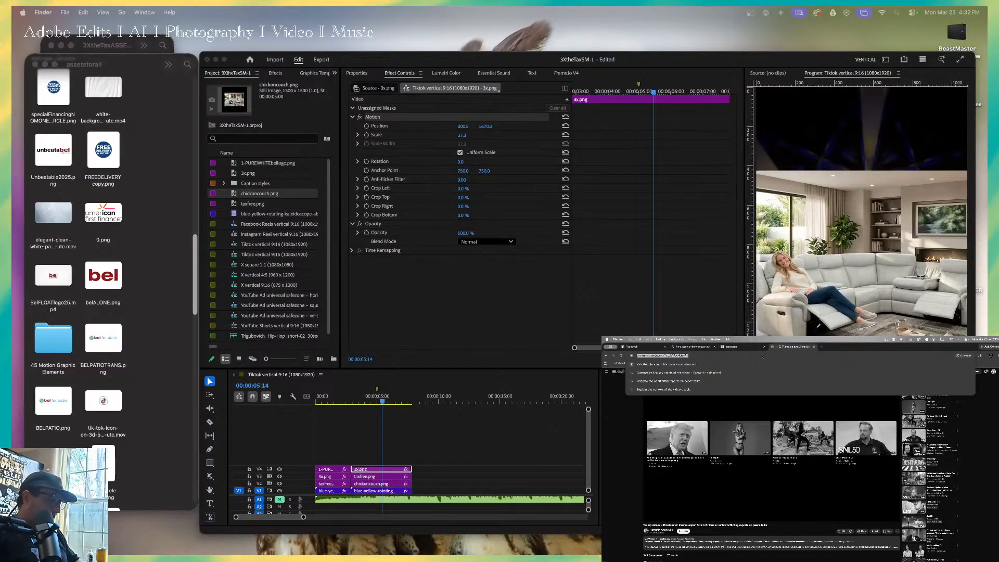
type("pet")
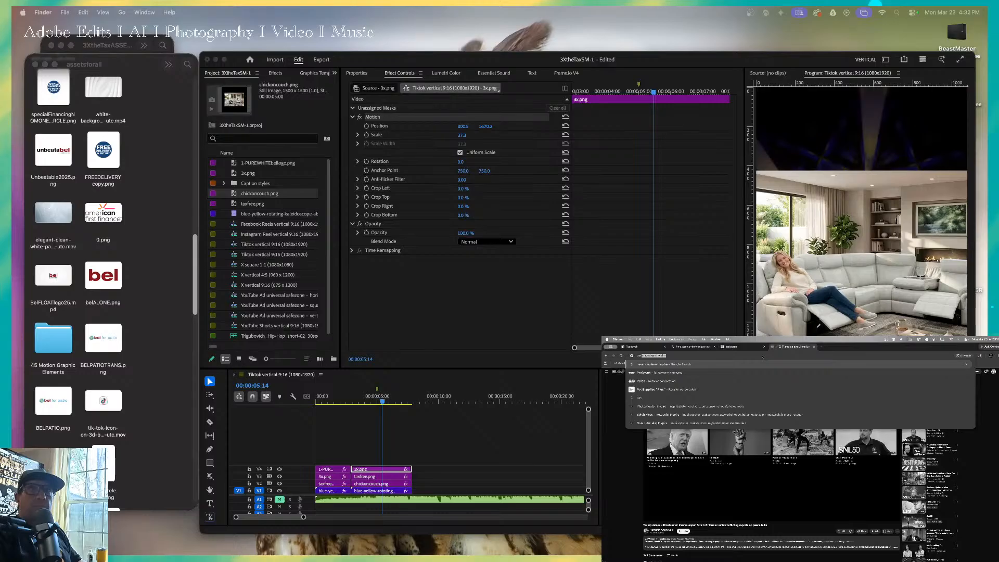
type("e")
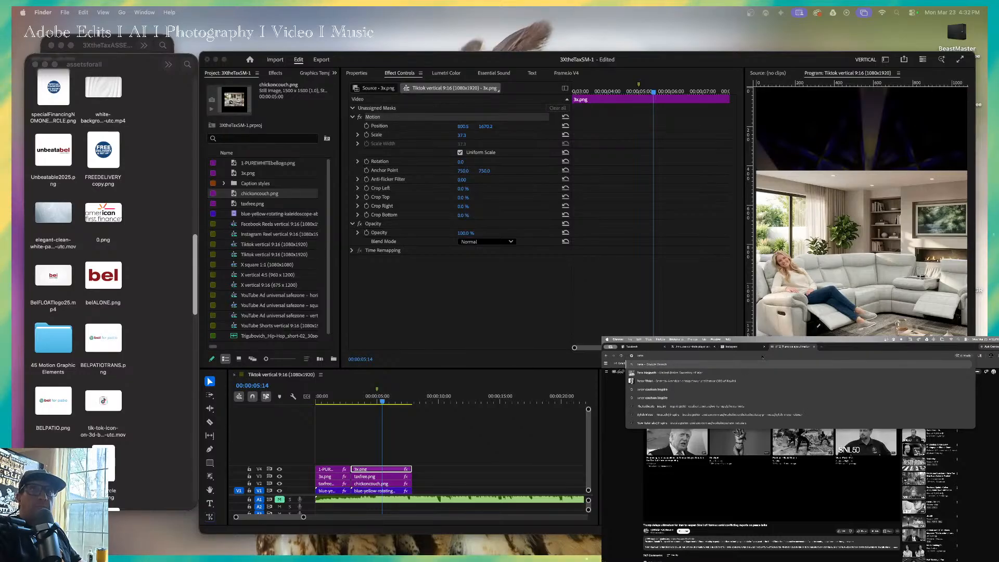
type("r coulson inspire")
key("Return")
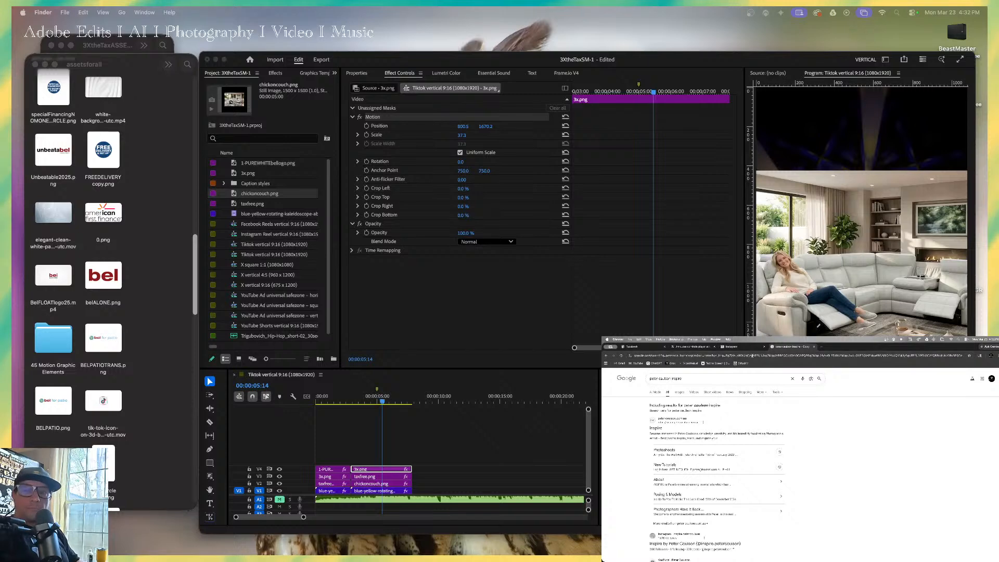
left_click(715, 406)
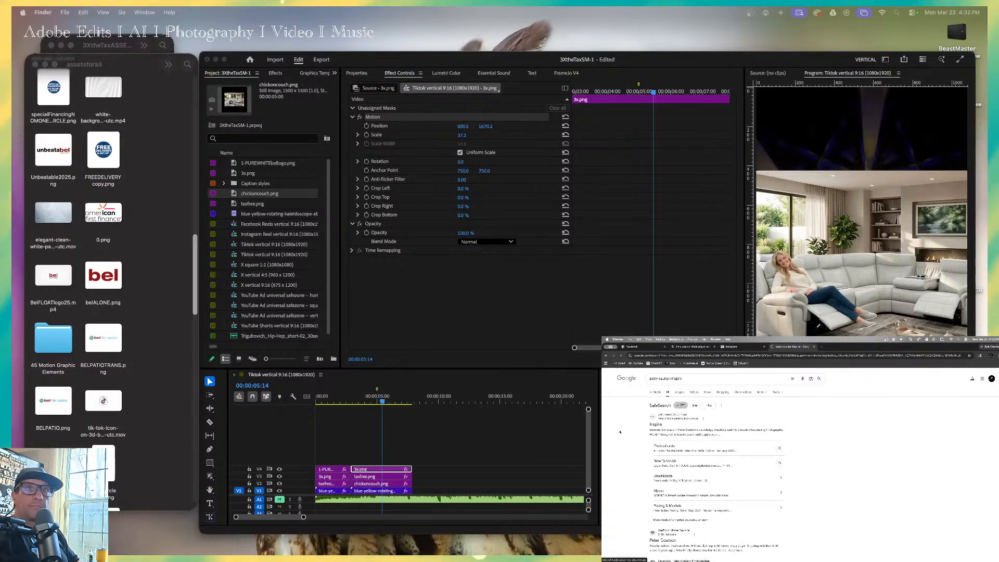
left_click(656, 424)
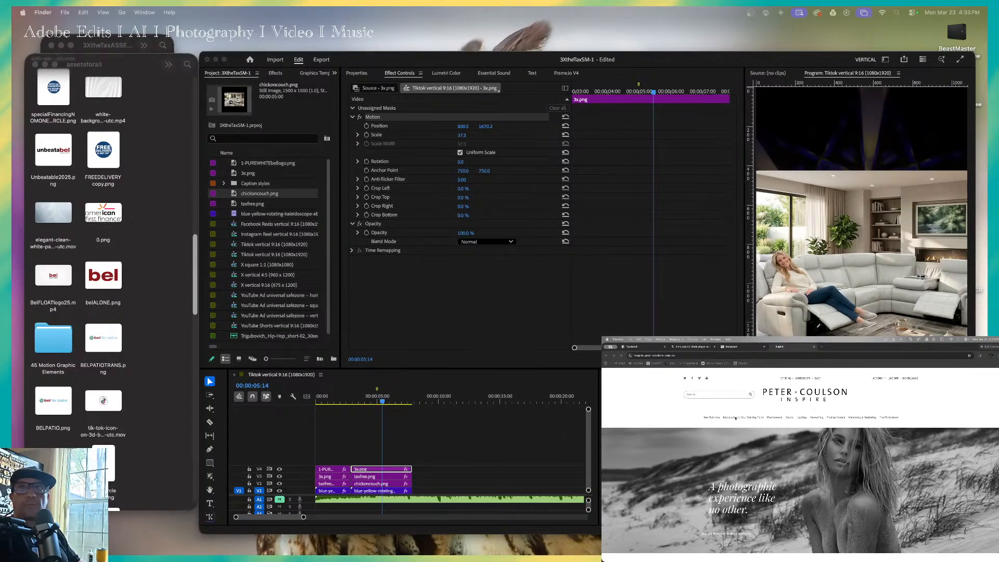
Open the Bec In Colour – Part 1 video from the site's photoshoots and play it full screen.
left_click(772, 418)
scroll(734, 488, "down", 5)
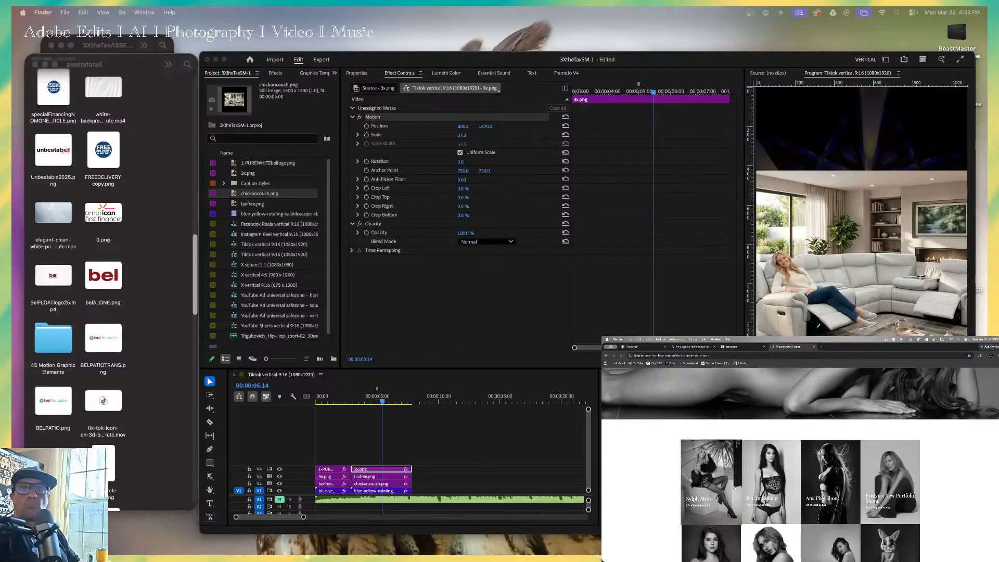
scroll(734, 488, "down", 1)
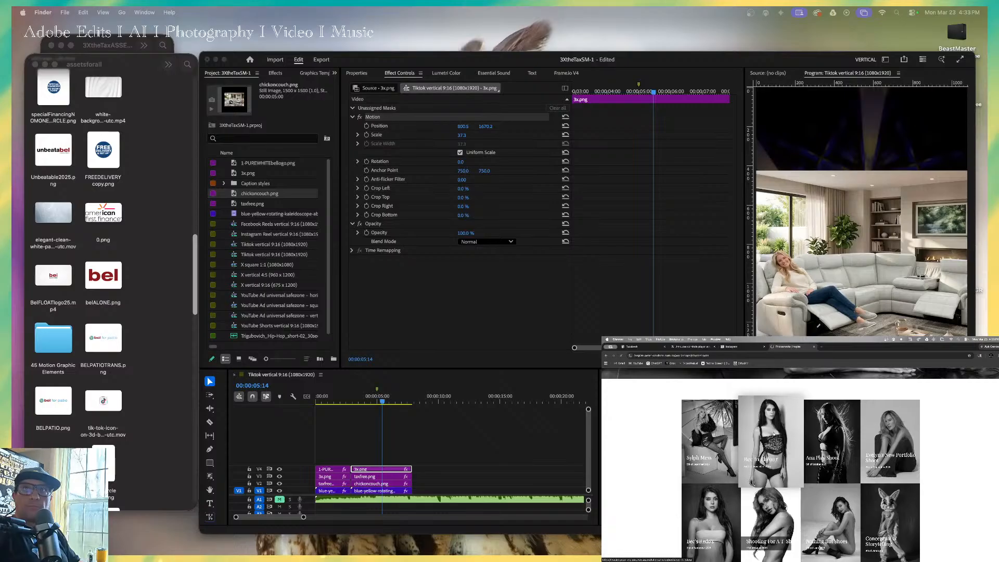
scroll(772, 435, "up", 1)
left_click(773, 435)
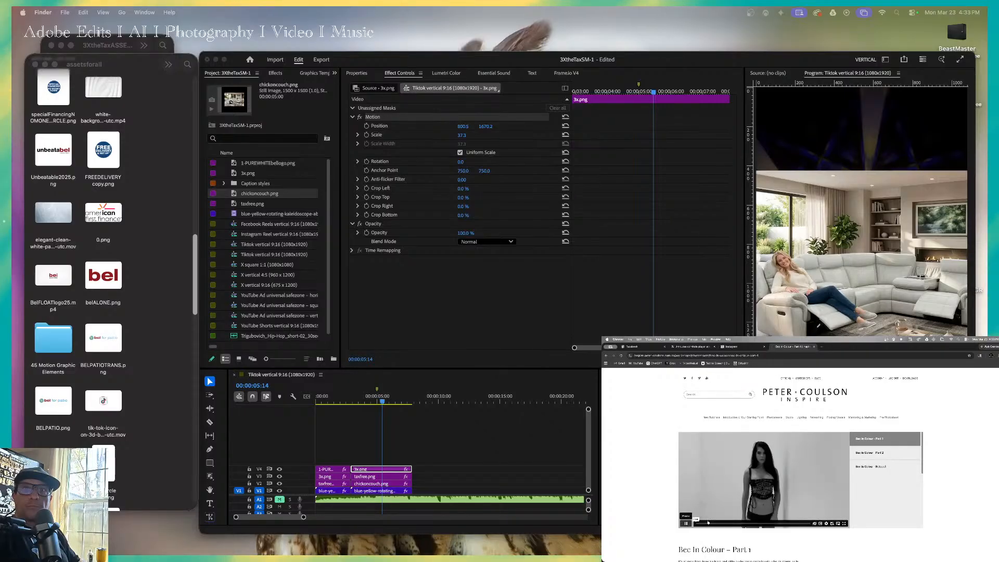
left_click(844, 525)
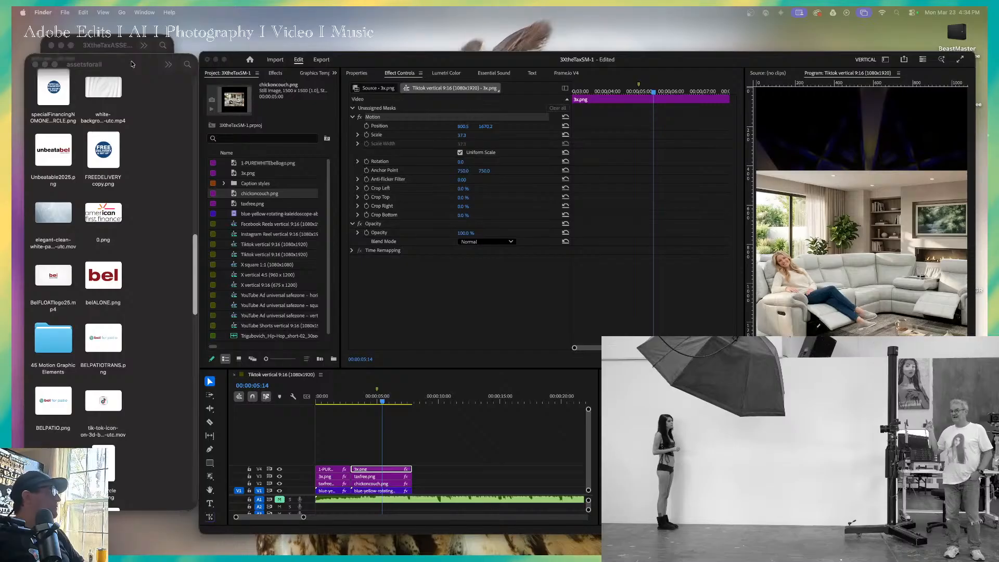
Add FreeDeliverywhite.png from the assetsforall folder to the start of the Premiere timeline on a new V5 track.
left_click_drag(195, 272, 176, 68)
left_click(54, 108)
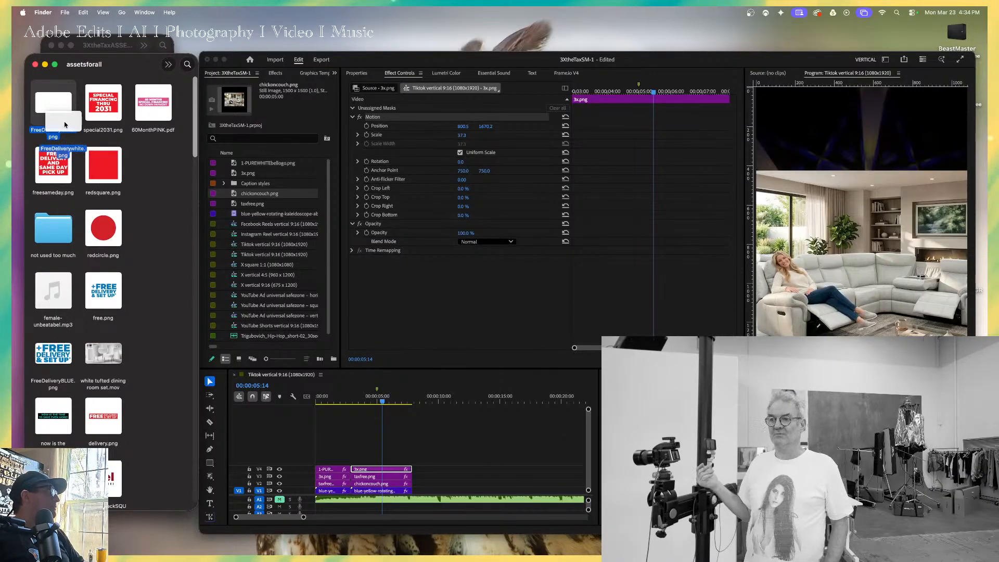
right_click(148, 221)
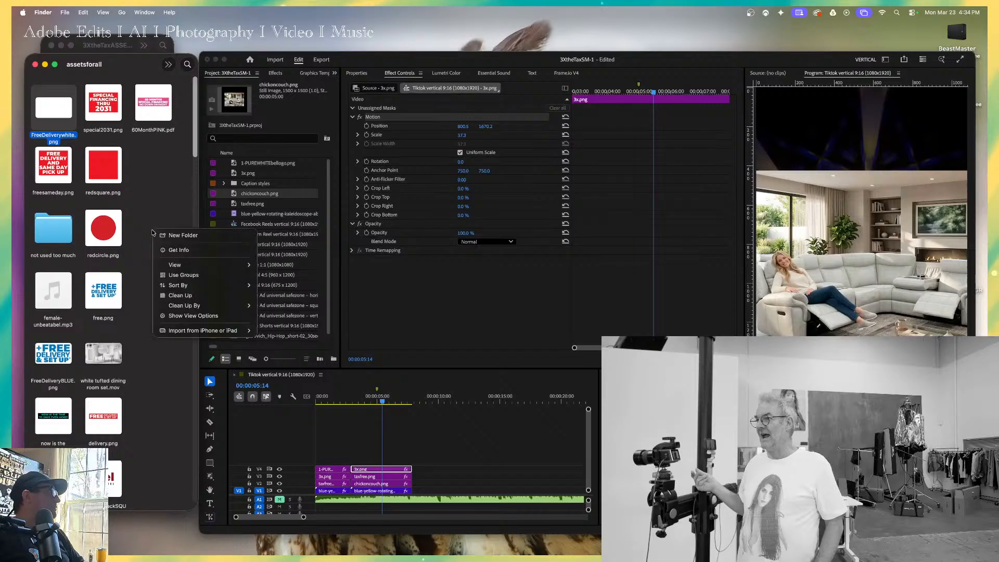
left_click(66, 113)
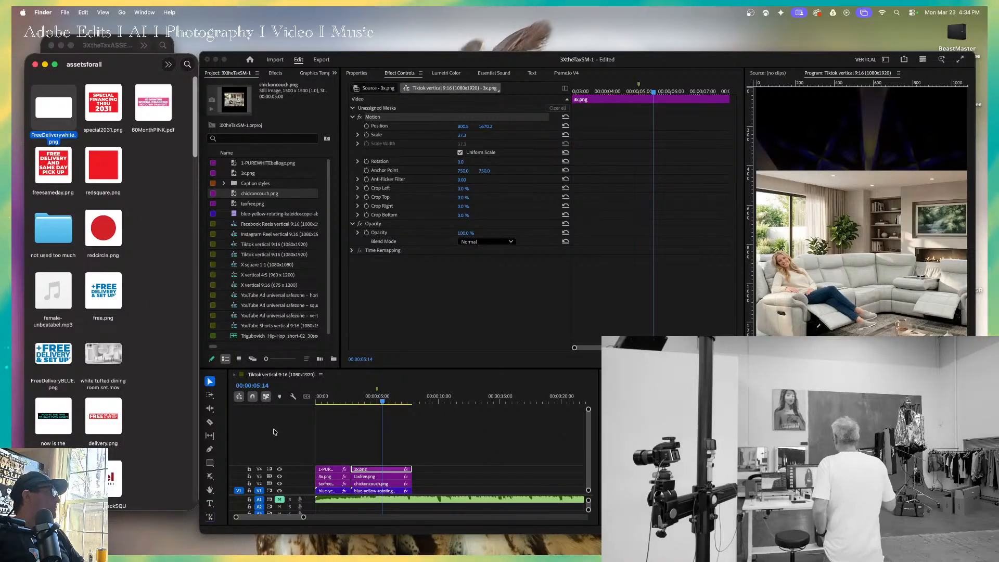
left_click(326, 451)
left_click_drag(55, 111, 333, 443)
left_click(365, 453)
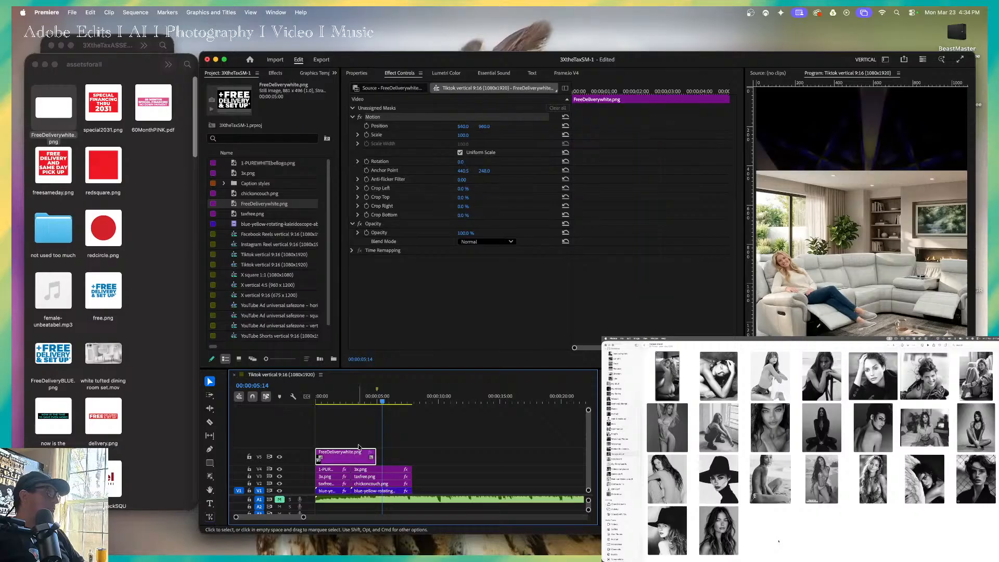
Extend the FreeDeliverywhite.png clip to the end of the couch section, and move it to V1 directly after the background clip.
left_click(354, 398)
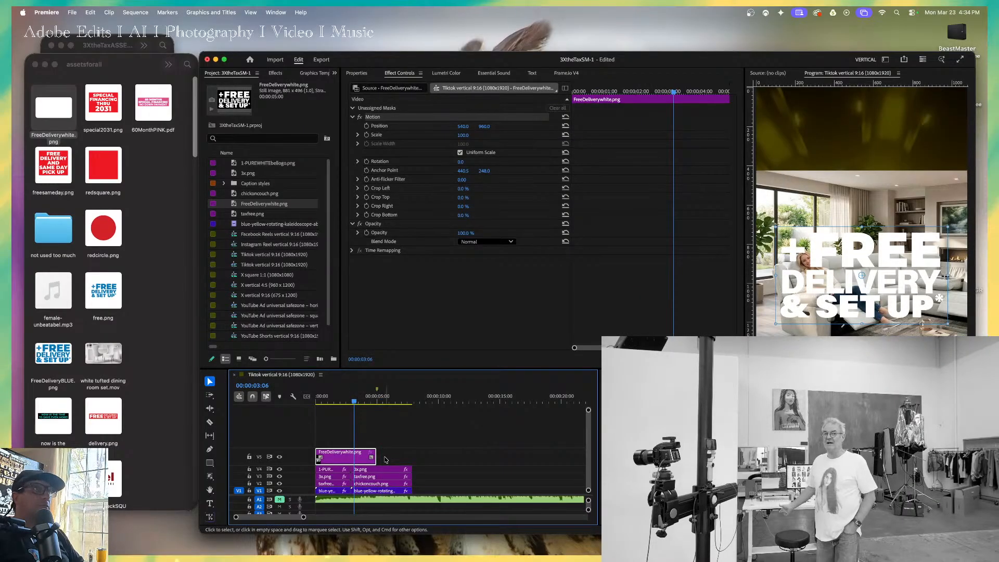
left_click_drag(375, 456, 411, 462)
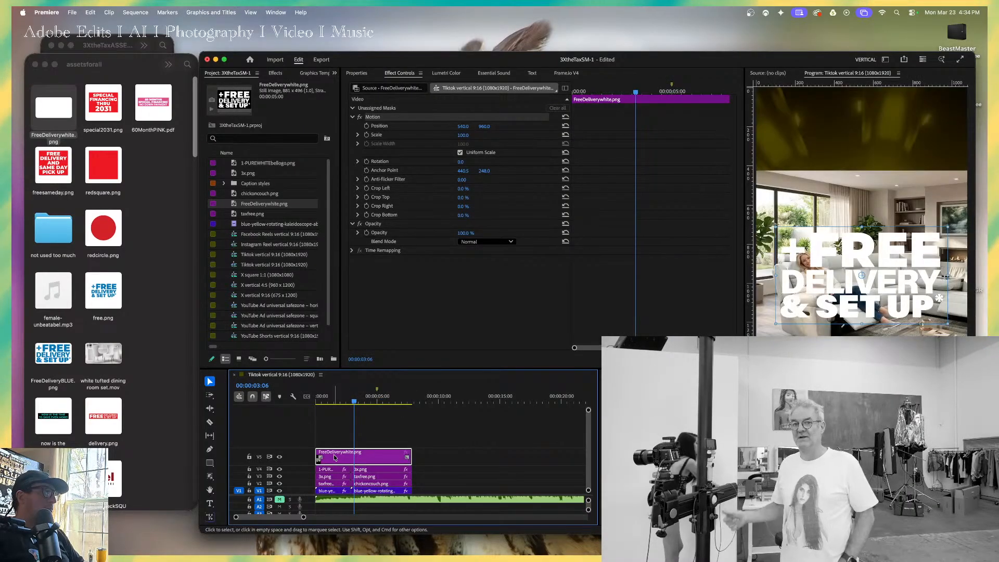
left_click_drag(339, 458, 441, 491)
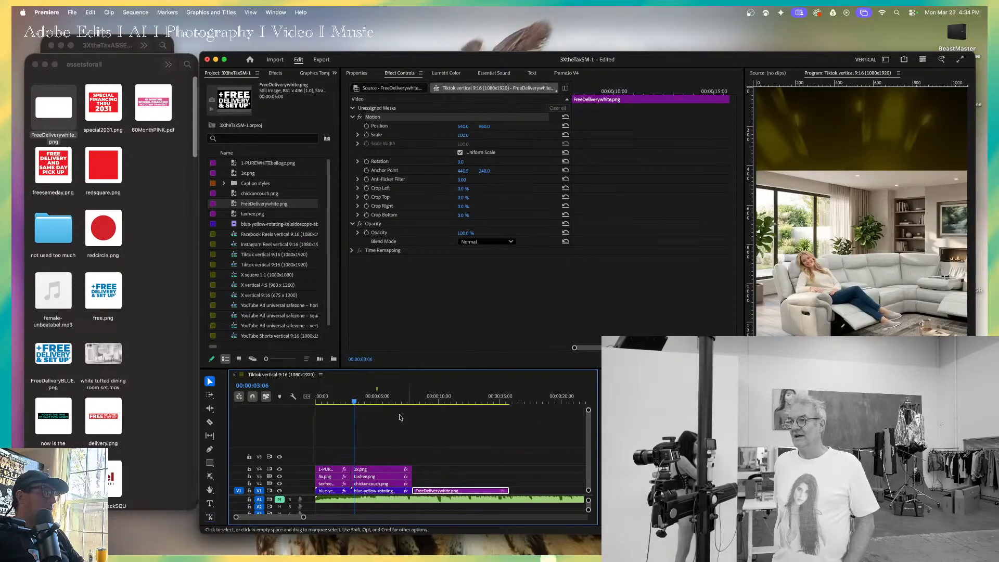
Set the playhead to 00:00:06:11 and clean up the assetsforall folder by Date Modified.
left_click(393, 397)
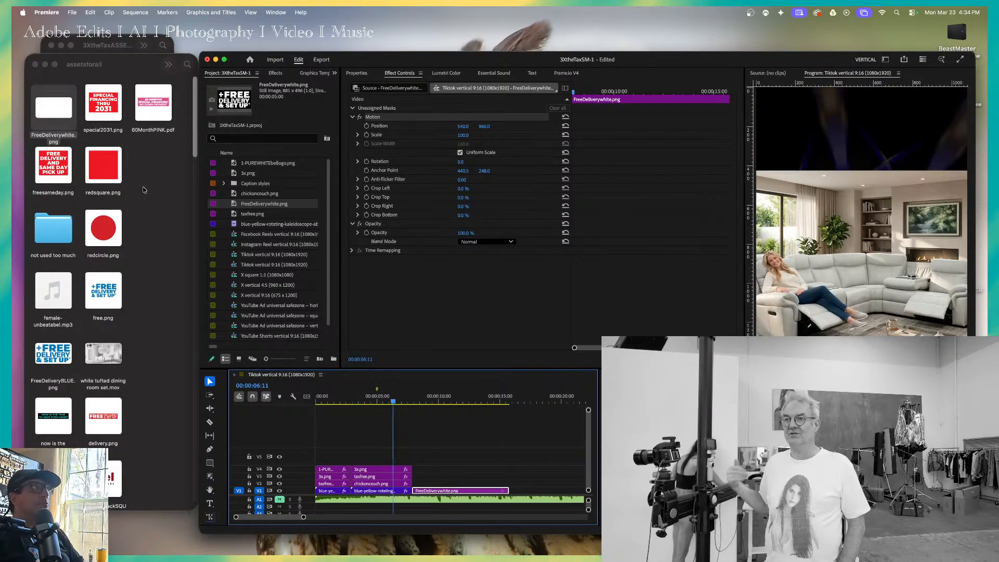
right_click(140, 232)
mouse_move(208, 306)
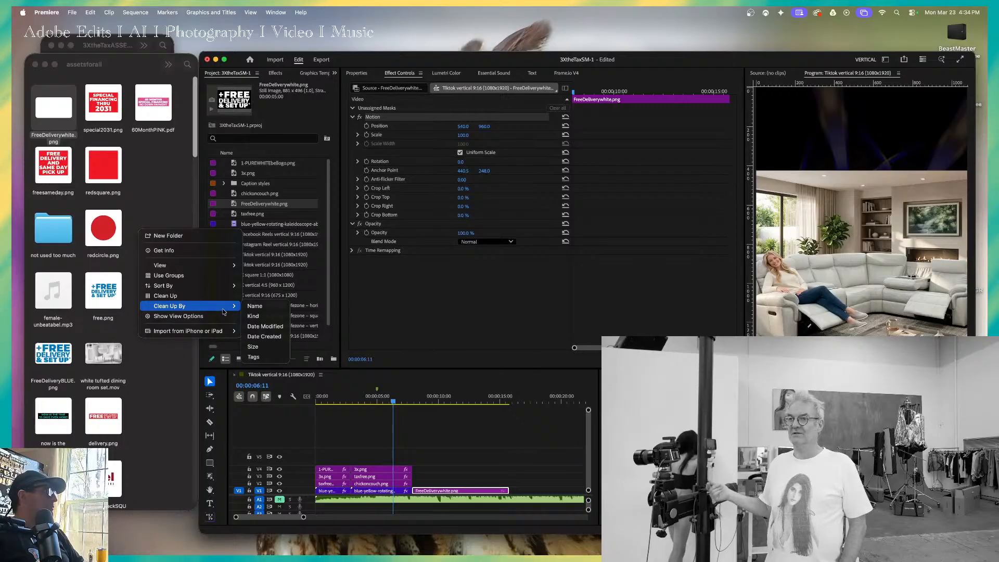
left_click(265, 326)
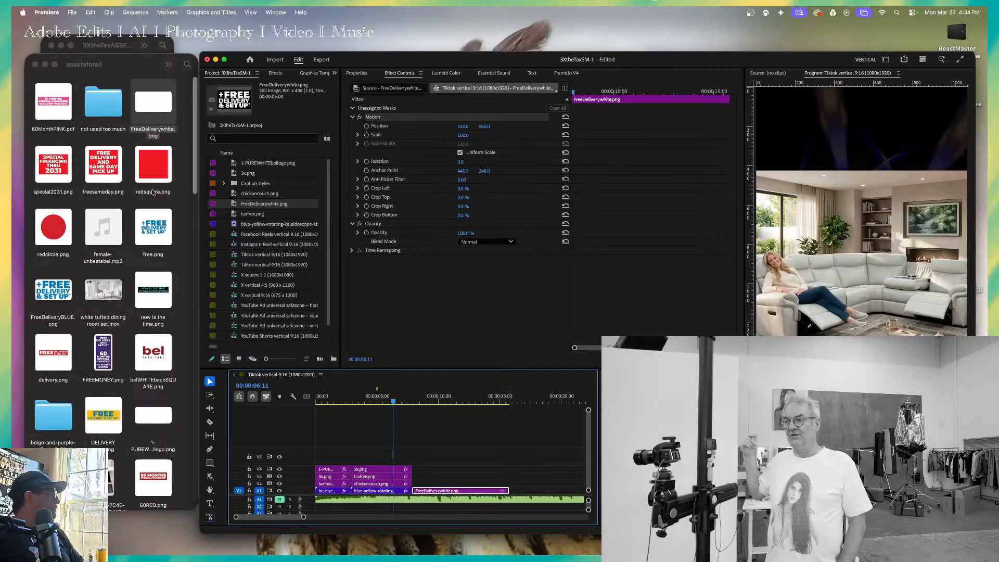
Place the white Bel Furniture logo from the assetsforall folder on V5 above the couch section, ending level with its clips.
scroll(146, 278, "down", 2)
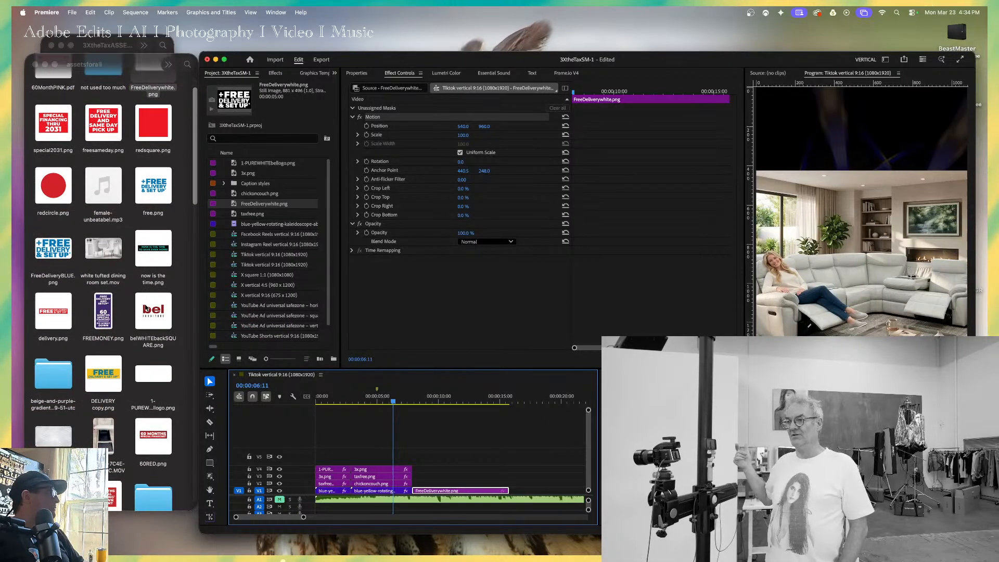
left_click_drag(153, 373, 371, 462)
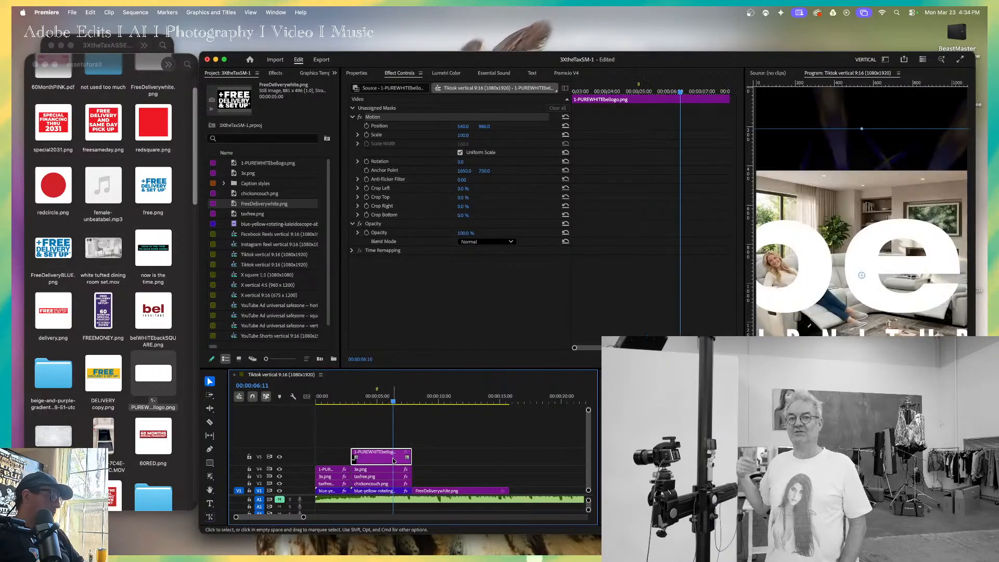
left_click(419, 457)
key("shift+minus")
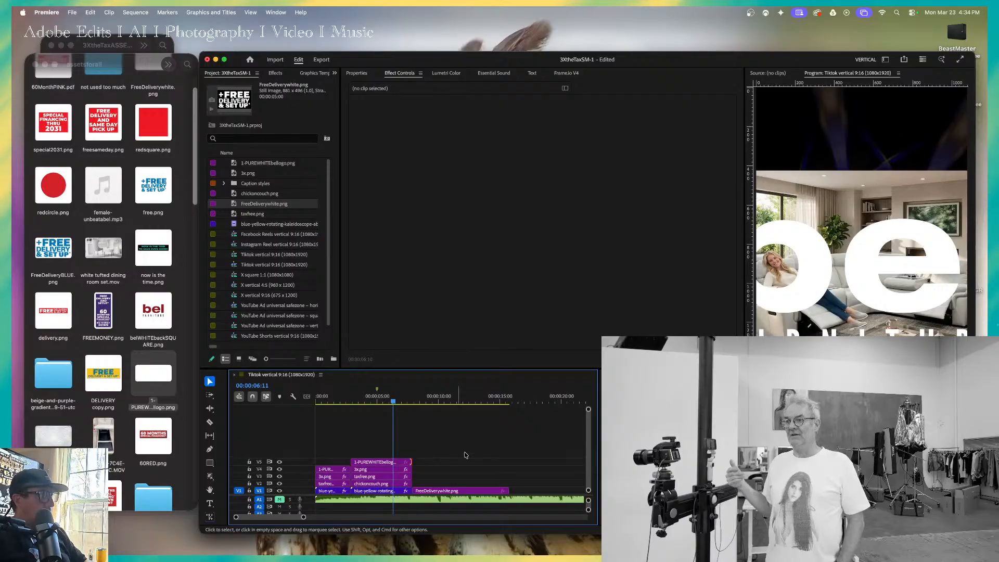
Scale the white Bel logo to about 35.6 and position it above the couch image at about 537.0, 247.3.
left_click_drag(825, 275, 858, 322)
left_click_drag(860, 178, 867, 123)
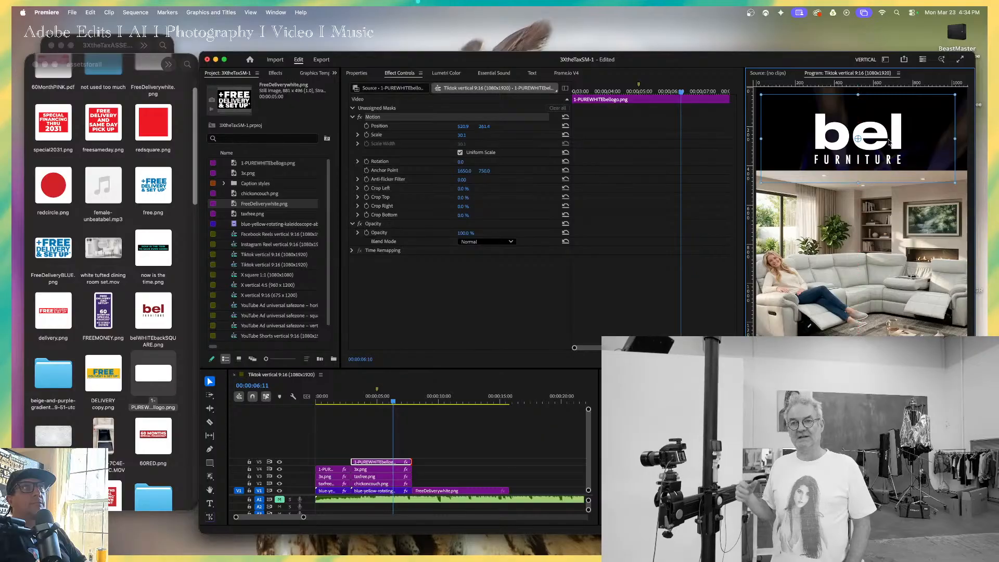
left_click_drag(950, 132, 926, 143)
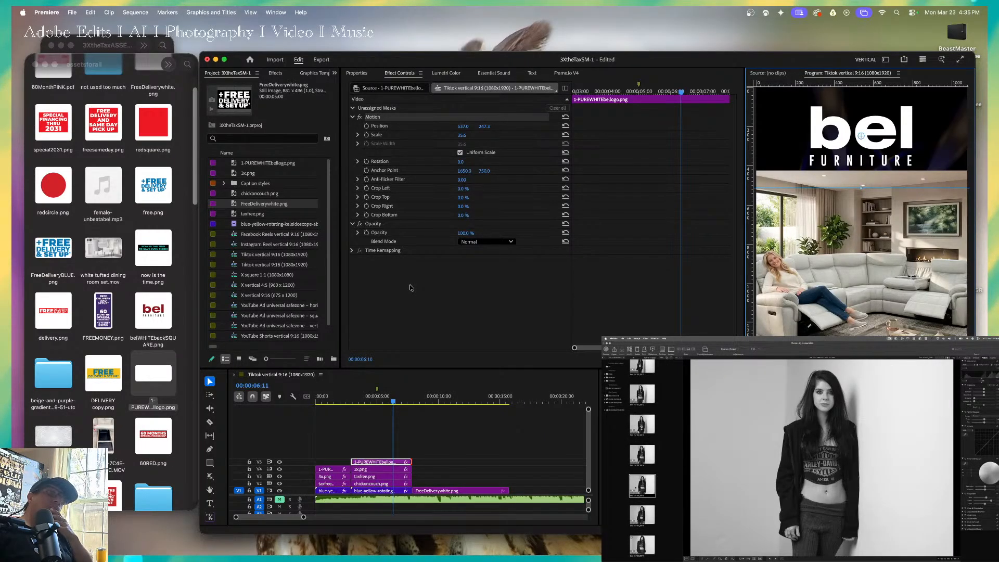
Play back the couch section through to the start of the free delivery clip.
left_click(404, 396)
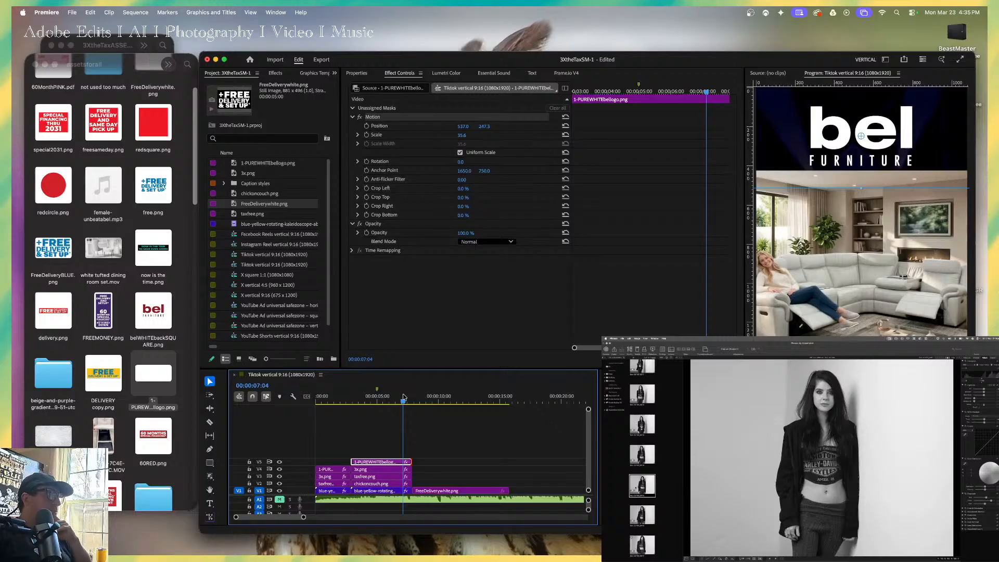
left_click(335, 397)
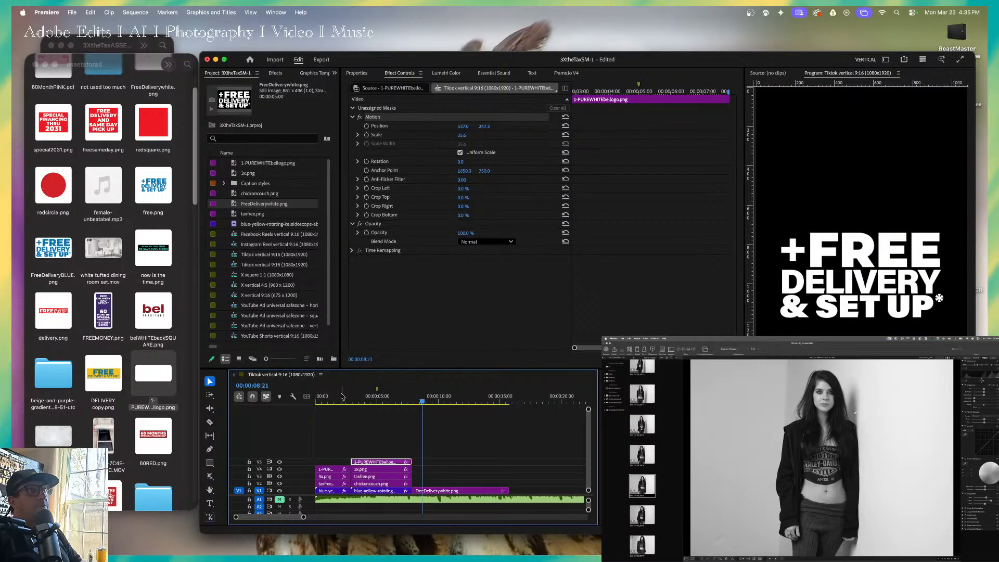
left_click(395, 397)
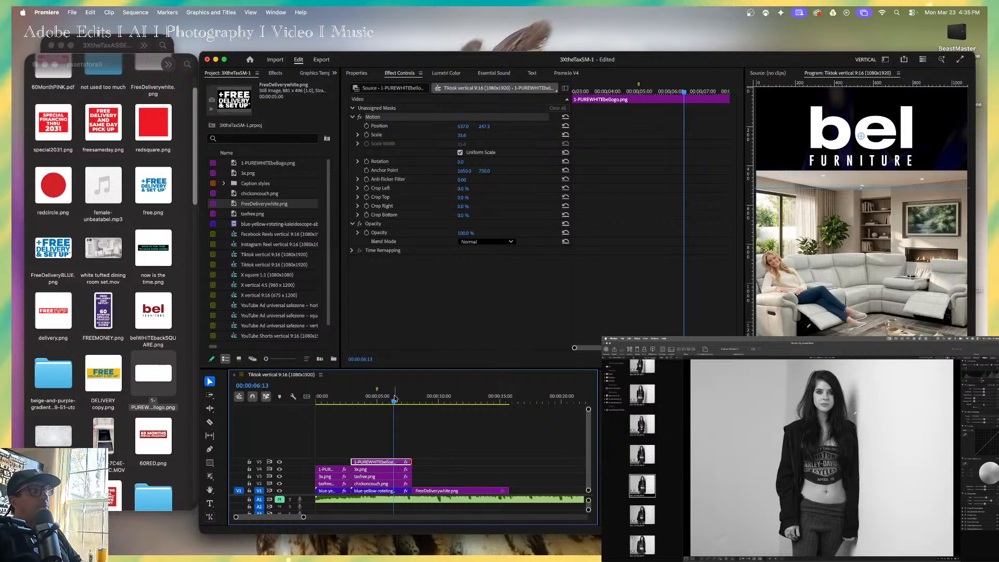
key("Up")
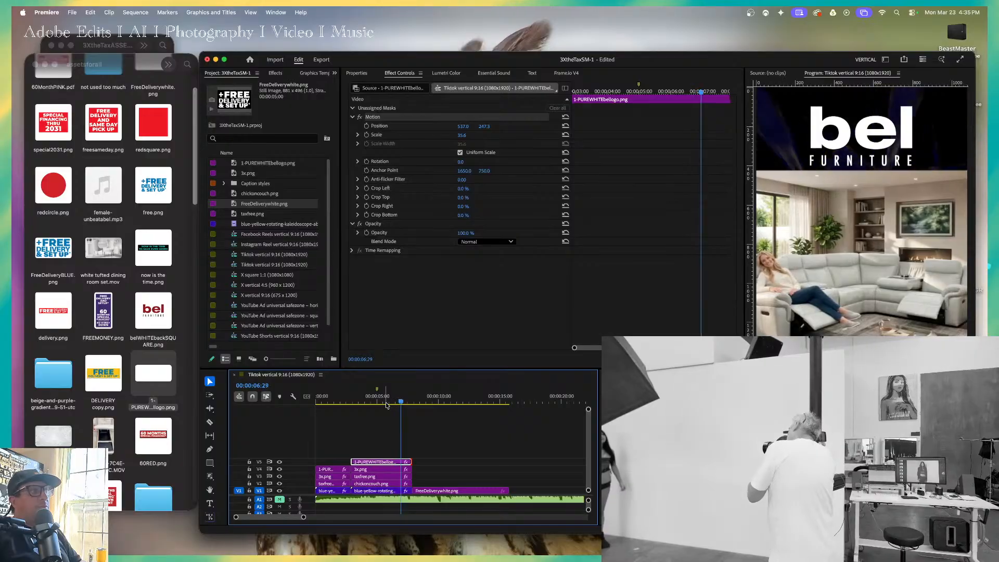
key("space")
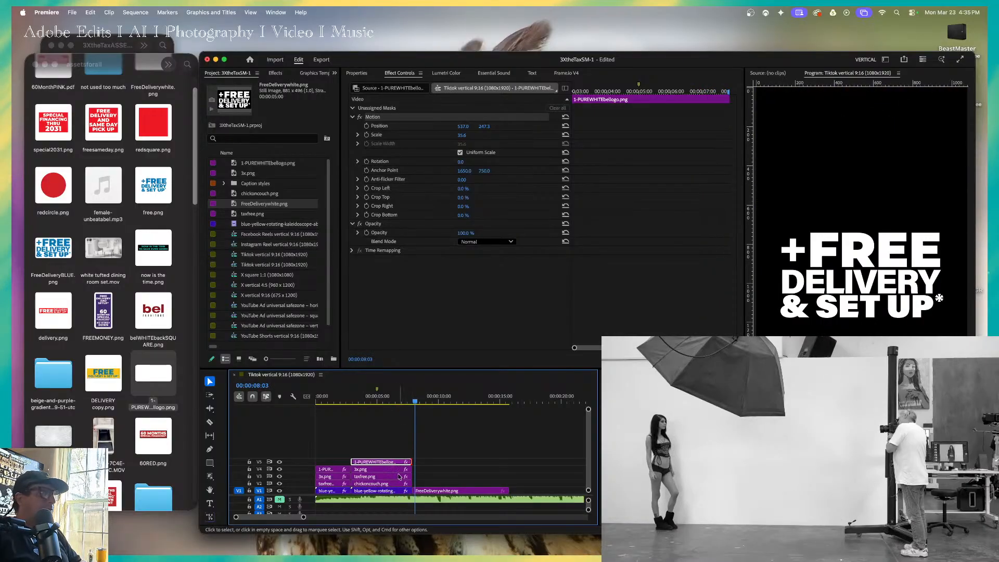
With the couch section's 3x.png and taxfree.png selected, open the Film Impact Dashboard as a tall window and browse to the Animation transitions.
left_click(397, 469)
left_click(387, 398)
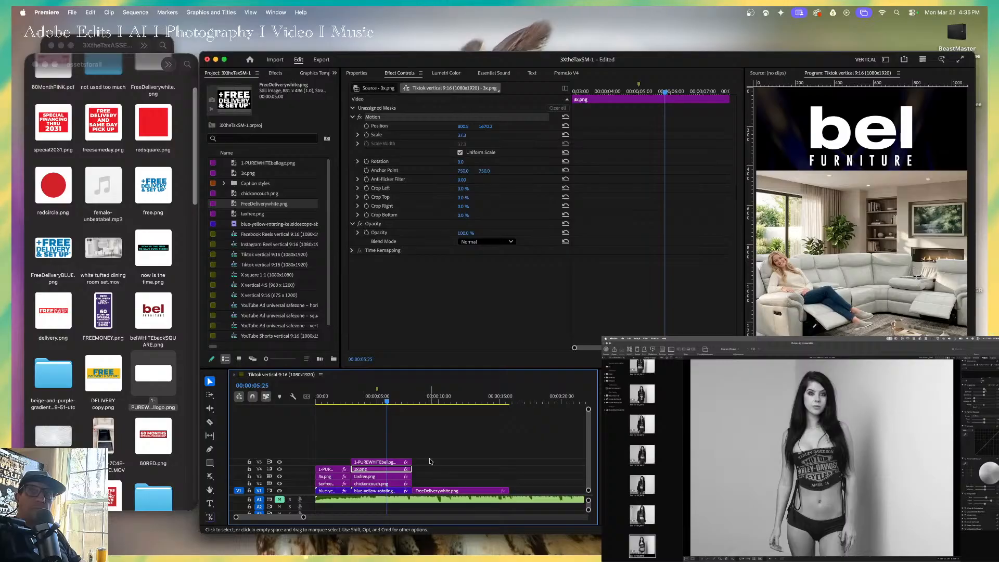
left_click(380, 477)
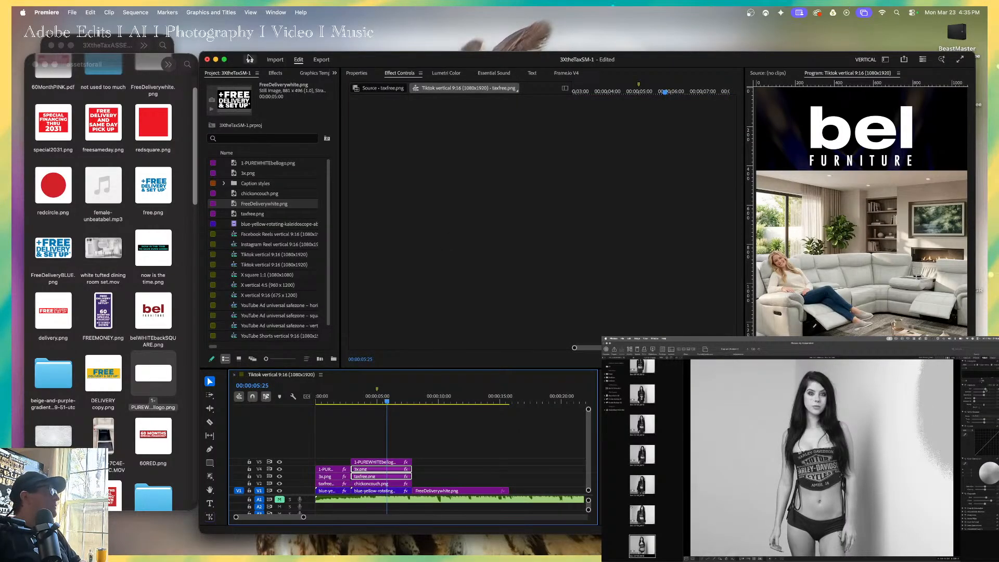
left_click(279, 12)
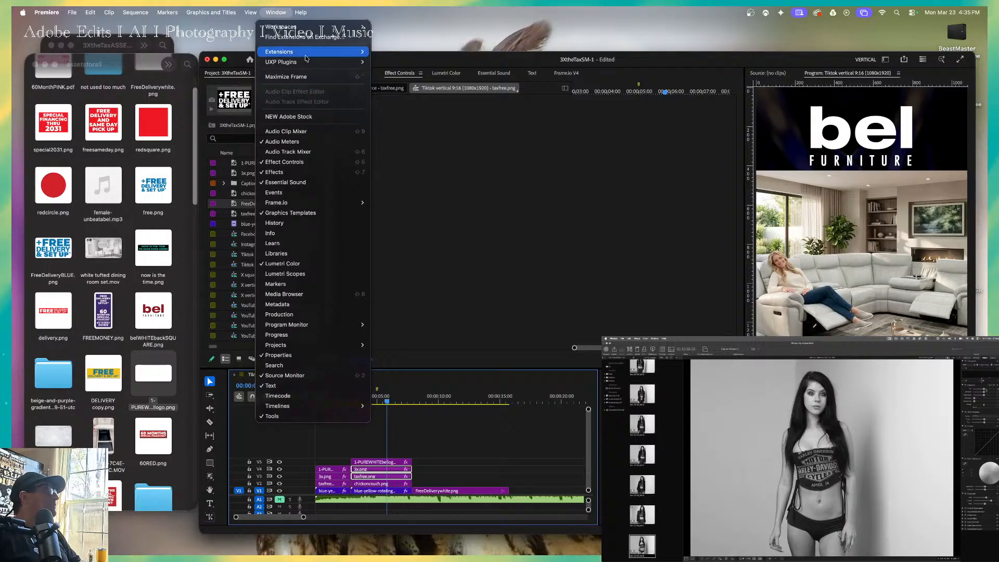
mouse_move(281, 27)
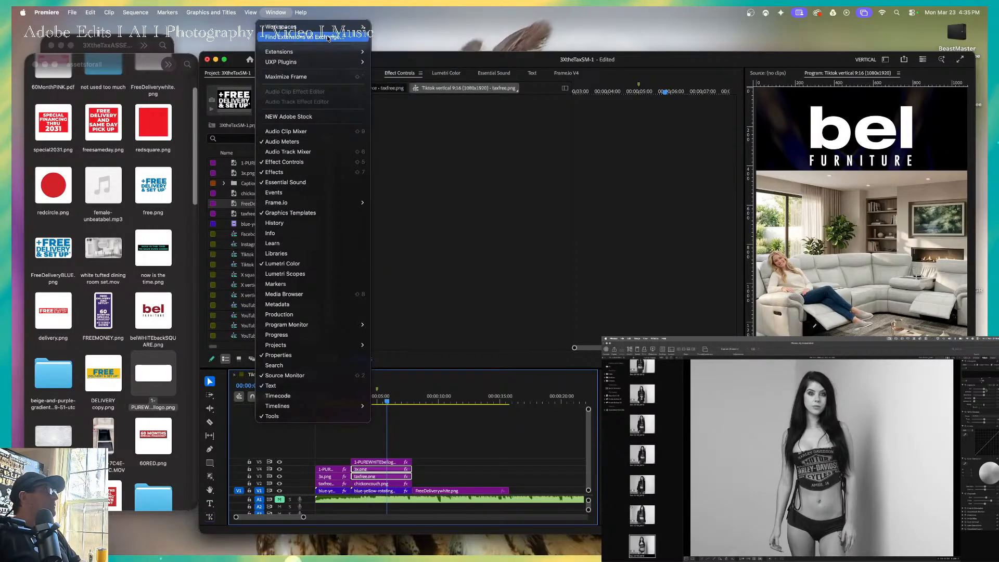
mouse_move(318, 60)
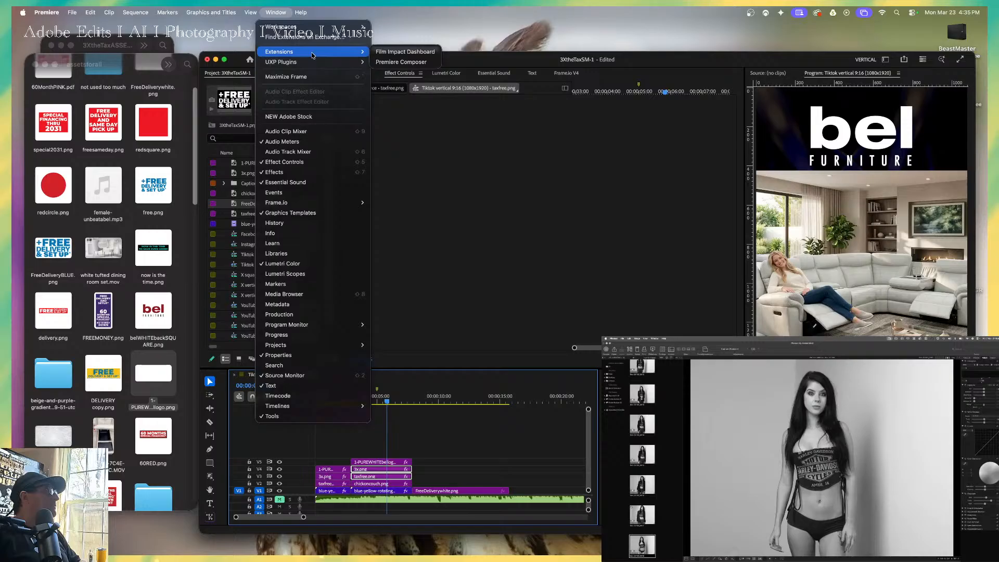
left_click(383, 54)
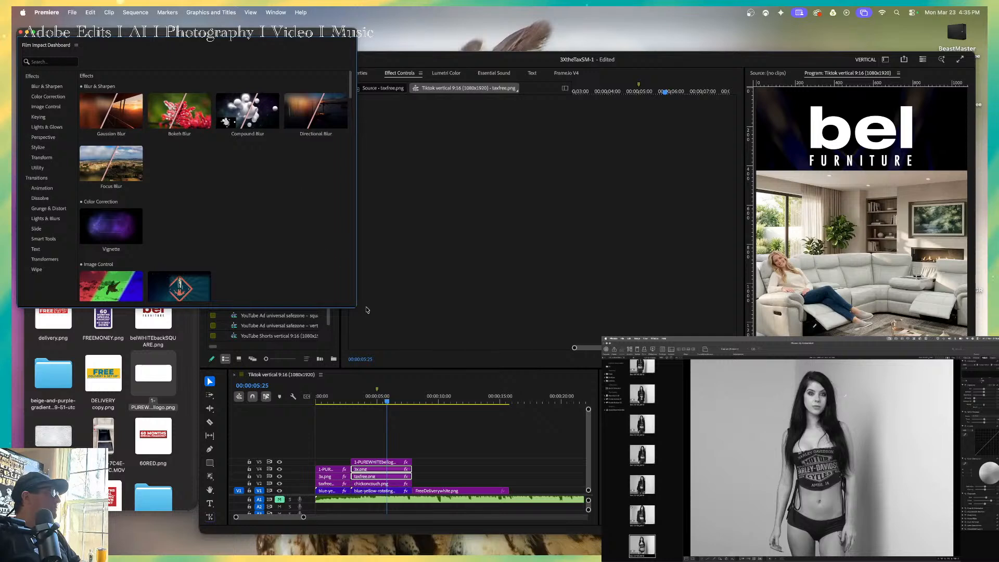
left_click_drag(357, 307, 233, 536)
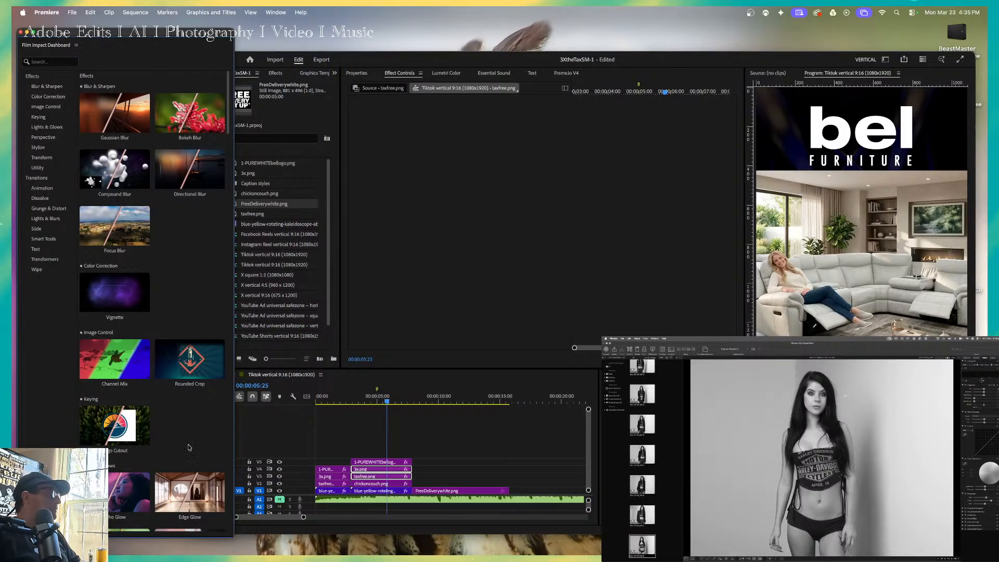
scroll(180, 341, "down", 5)
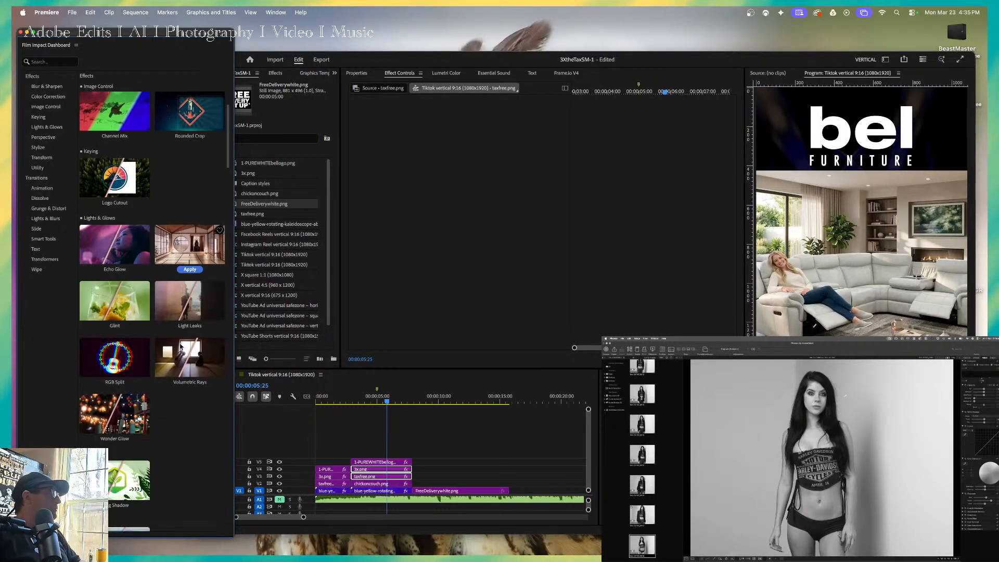
scroll(180, 346, "down", 10)
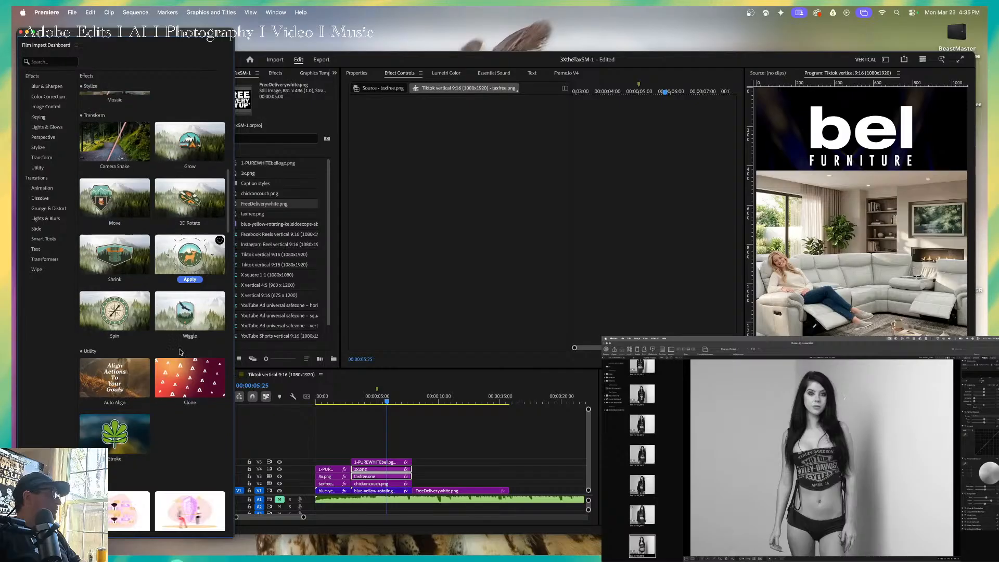
scroll(180, 353, "down", 4)
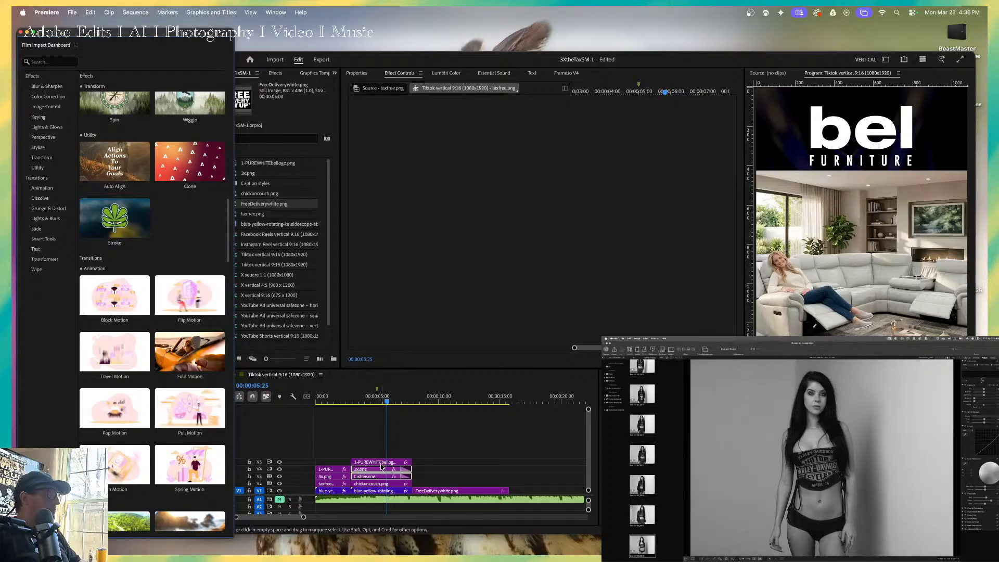
left_click(365, 452)
left_click_drag(376, 471, 355, 450)
left_click(354, 451)
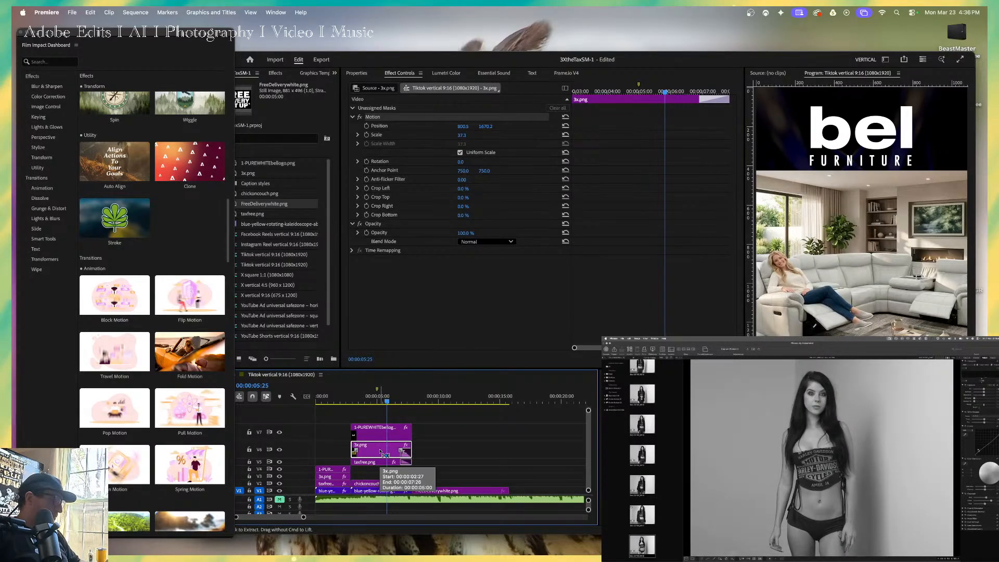
key("super+z")
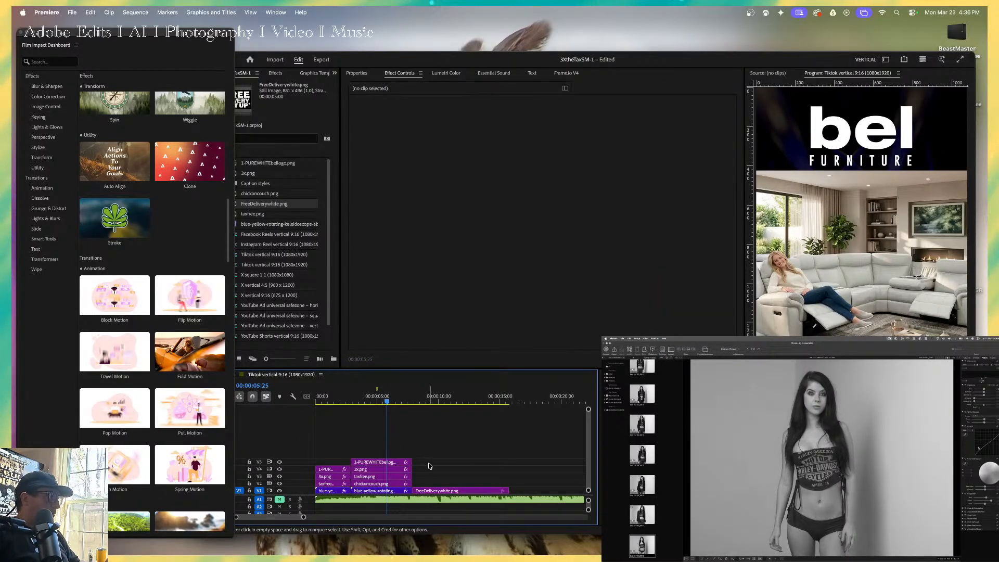
Move the couch section's chickoncouch.png, taxfree.png, 3x.png and logo clips up to tracks V5 to V8, and minimize the track heights.
left_click_drag(429, 463, 395, 434)
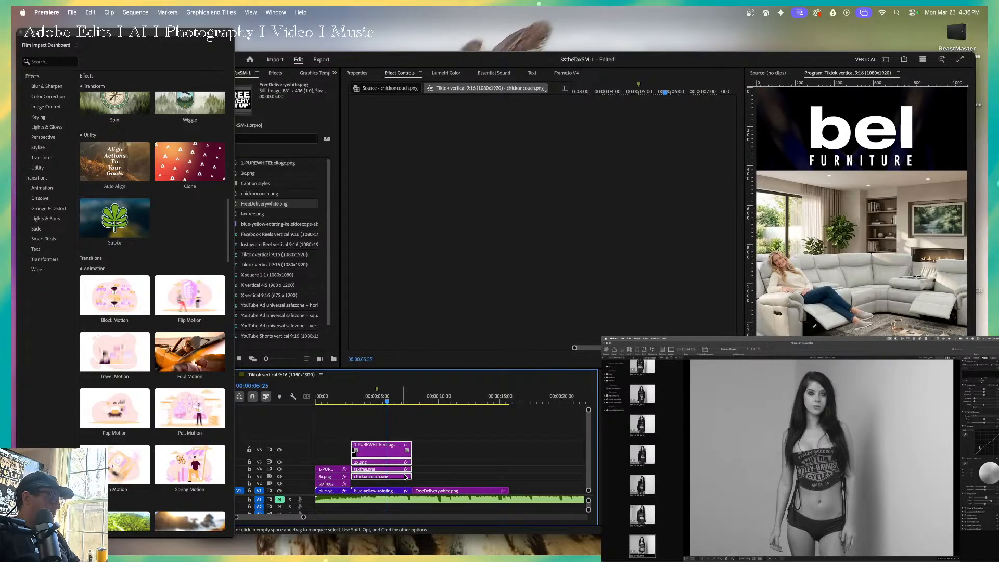
left_click(425, 454)
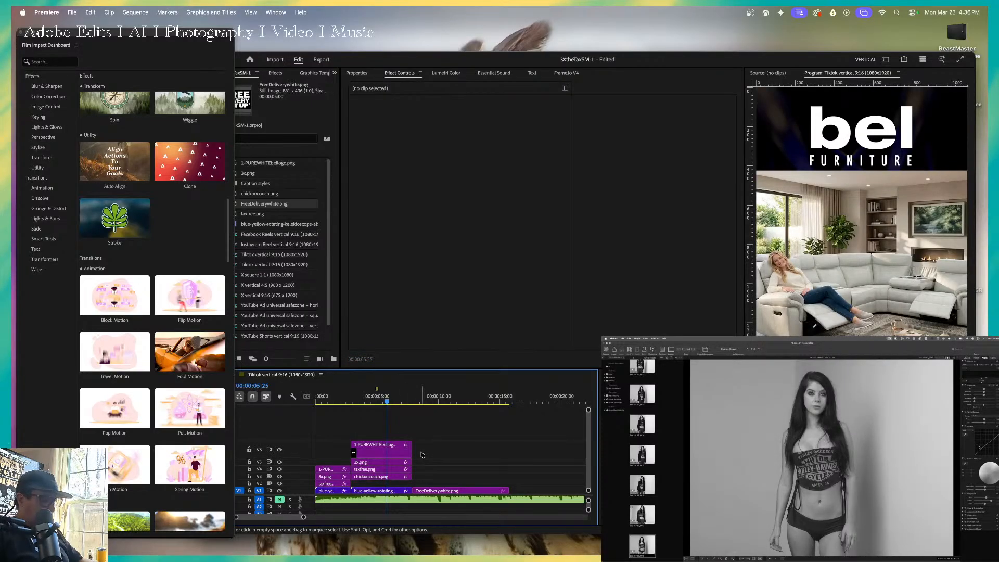
left_click(400, 460)
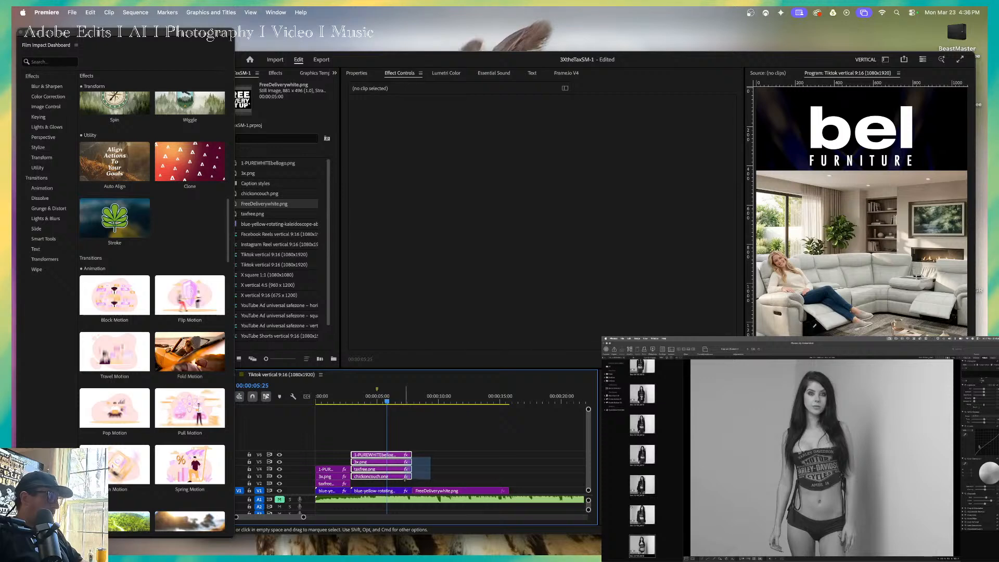
left_click_drag(399, 460, 400, 446)
left_click(420, 458)
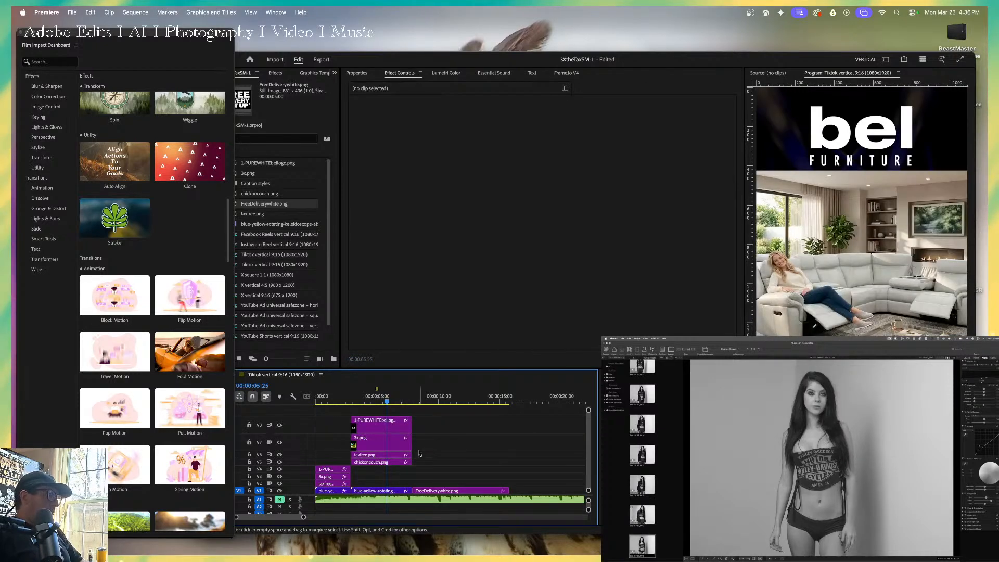
key("super+minus")
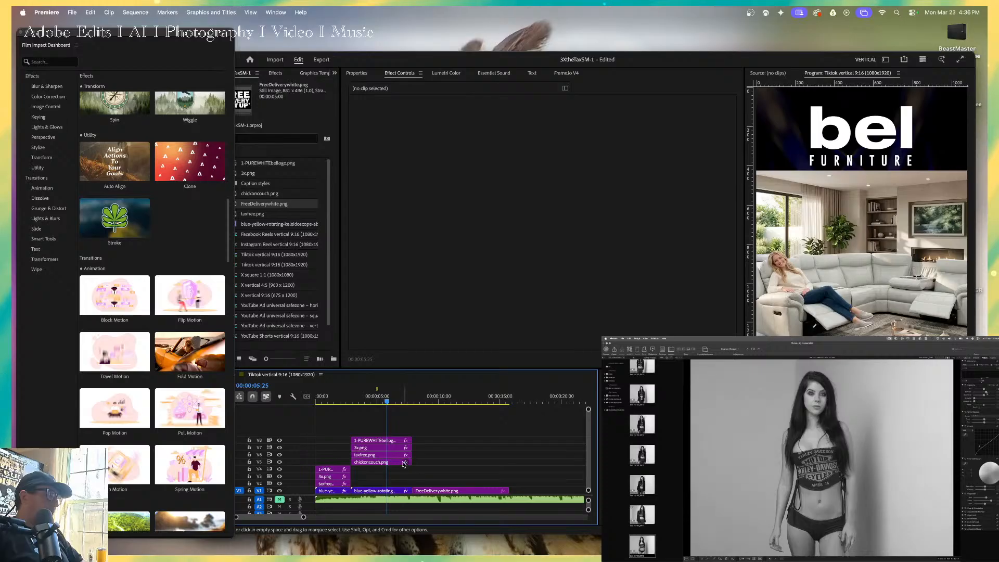
Play back the change from the tax free sale opening into the couch section, reviewing the timing up to 00:00:06:25.
left_click(344, 402)
key("space")
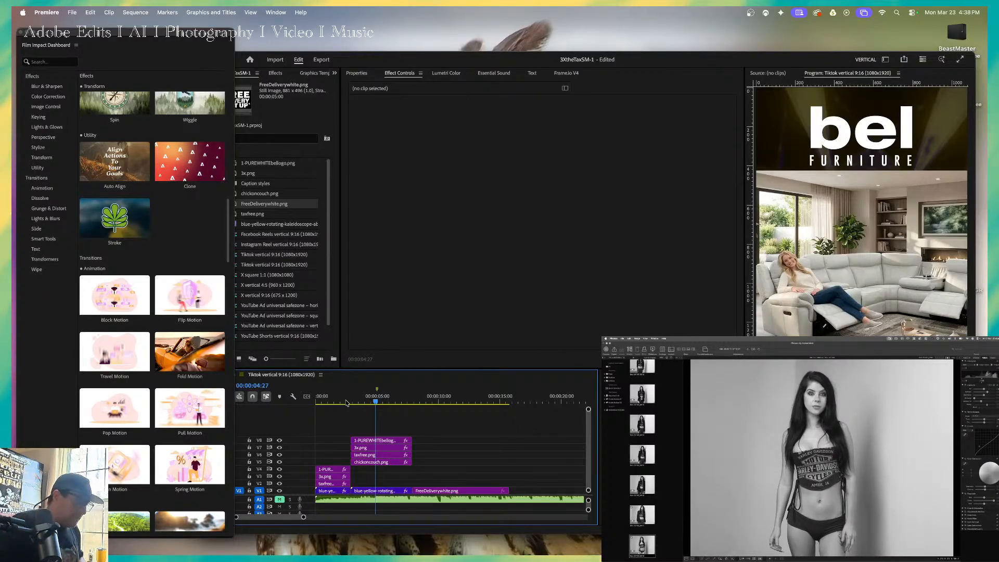
mouse_move(176, 477)
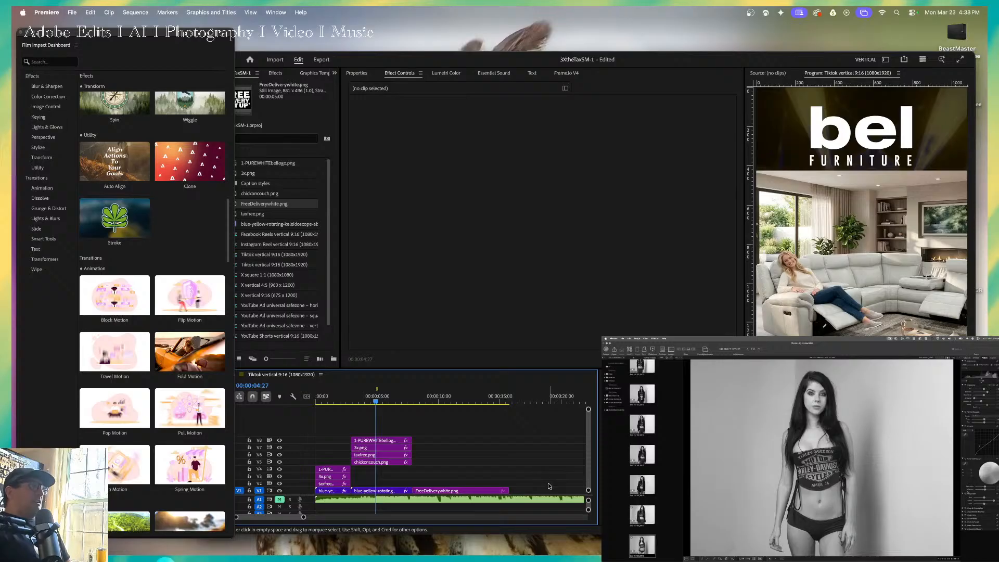
key("space")
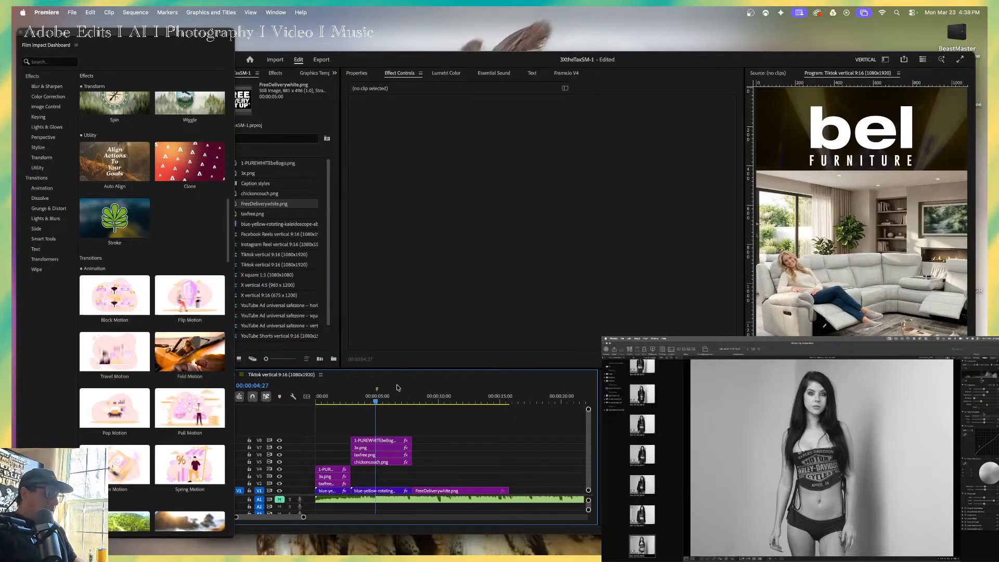
left_click(344, 396)
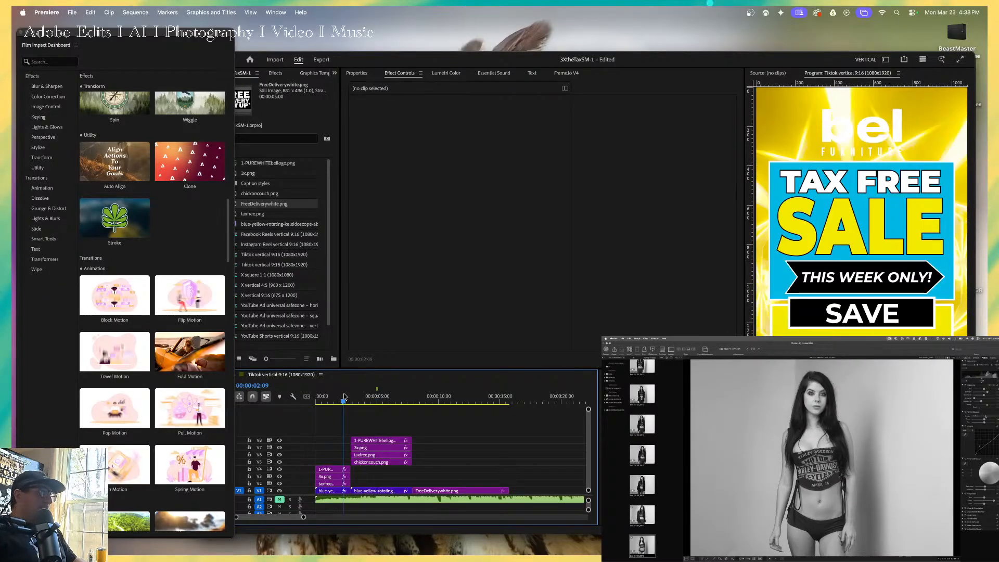
key("space")
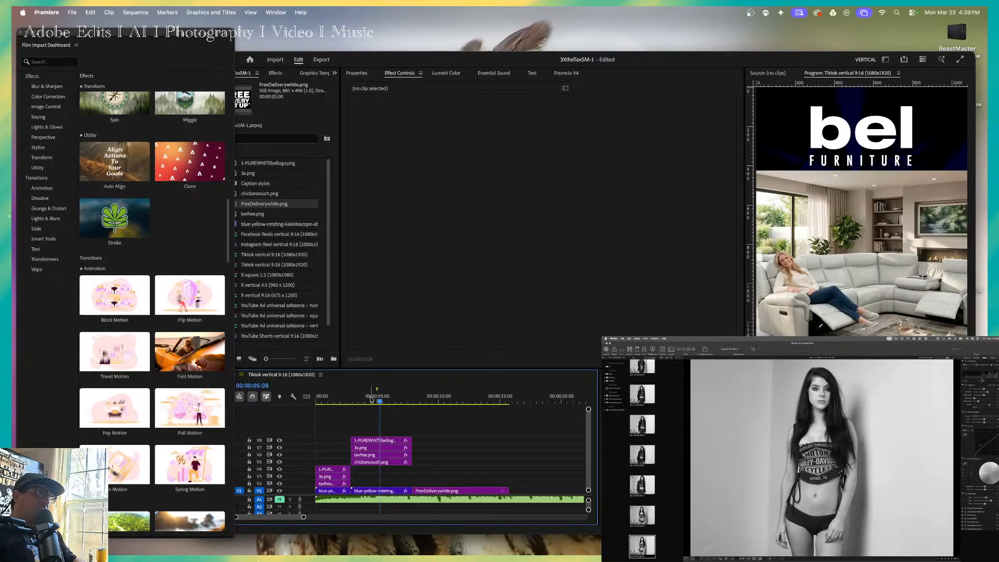
left_click_drag(350, 400, 375, 402)
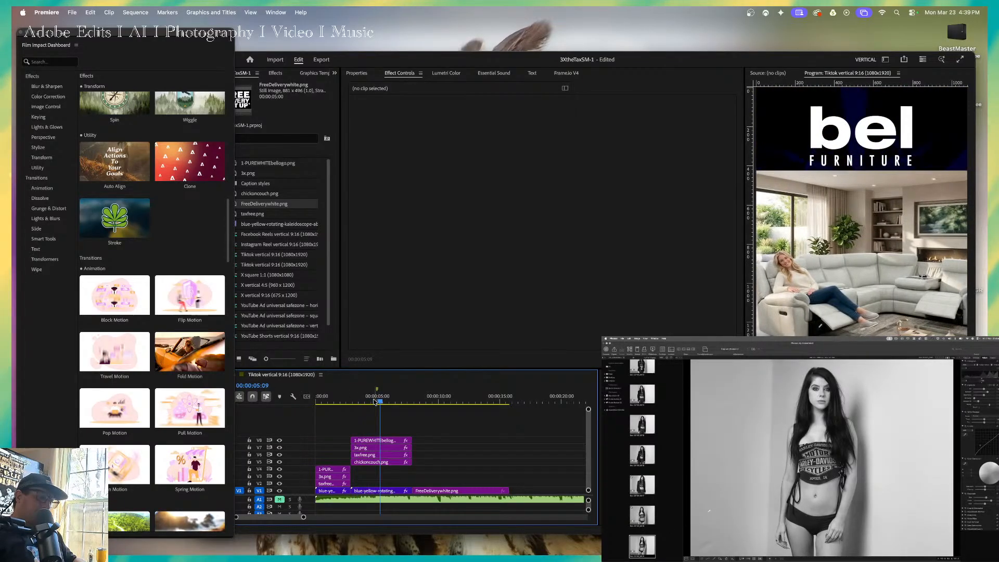
key("space")
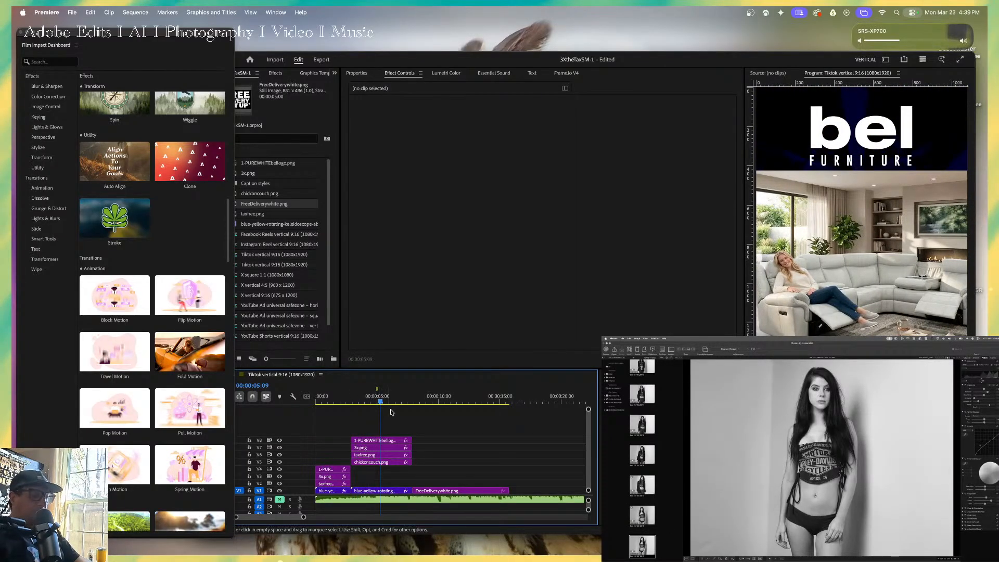
left_click(344, 400)
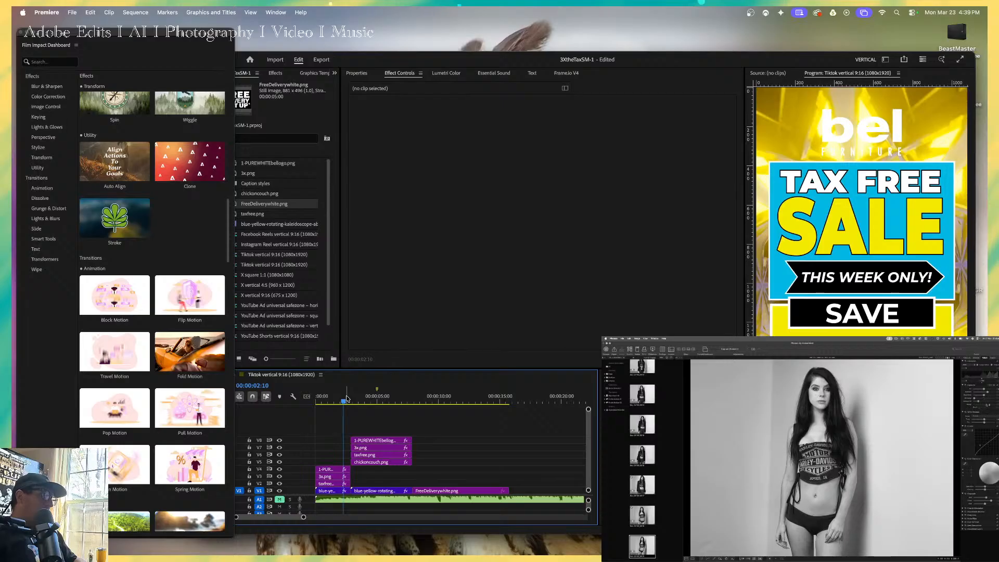
key("space")
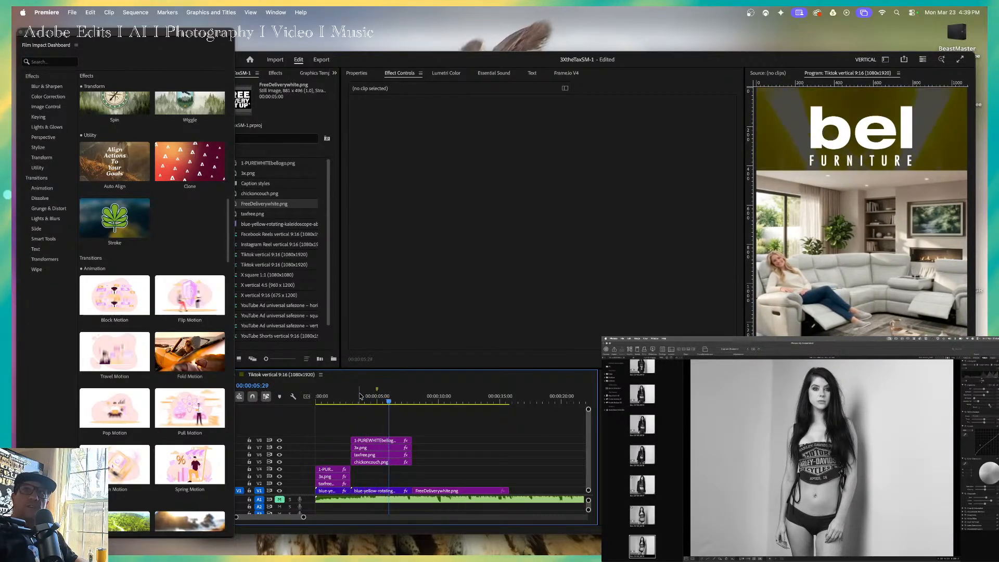
key("space")
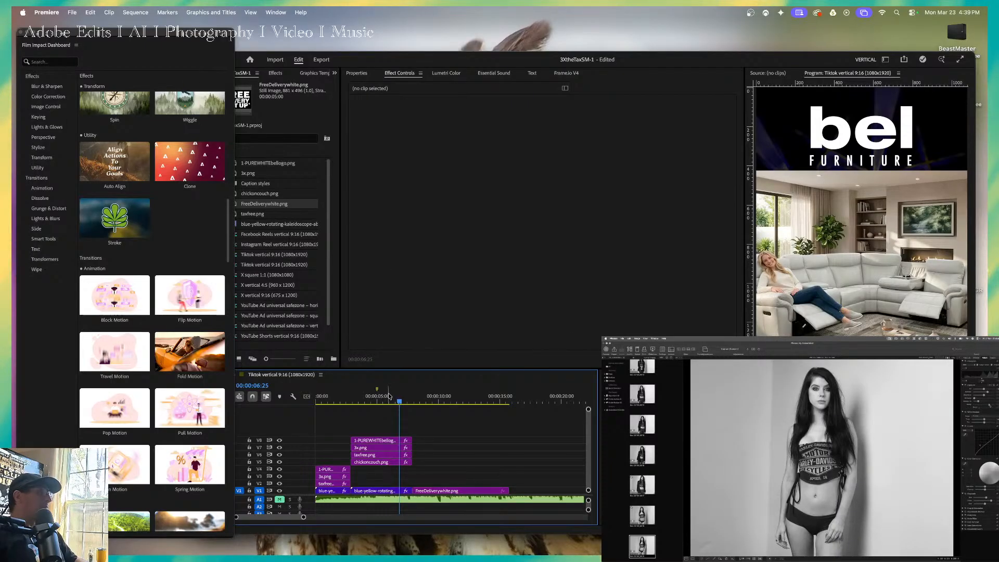
Apply the Film Impact Pull Motion transition to both ends of the couch section's 3x.png and taxfree.png clips.
left_click(380, 447)
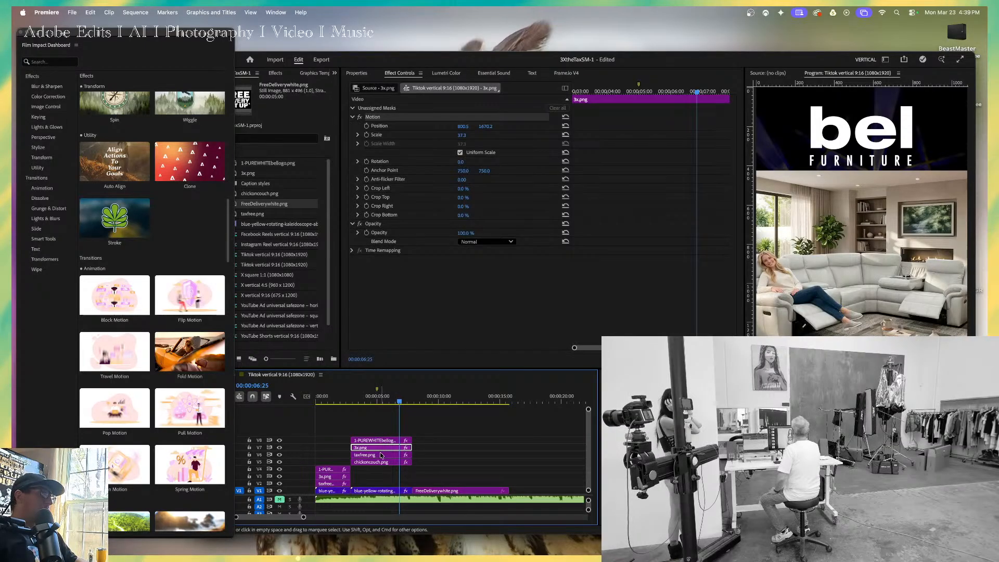
left_click(380, 455, "shift")
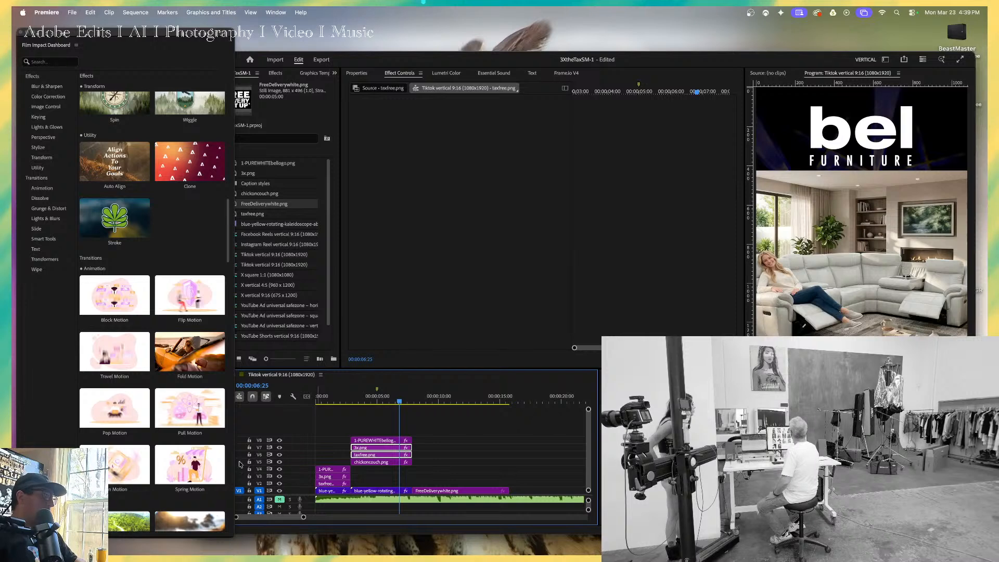
double_click(190, 412)
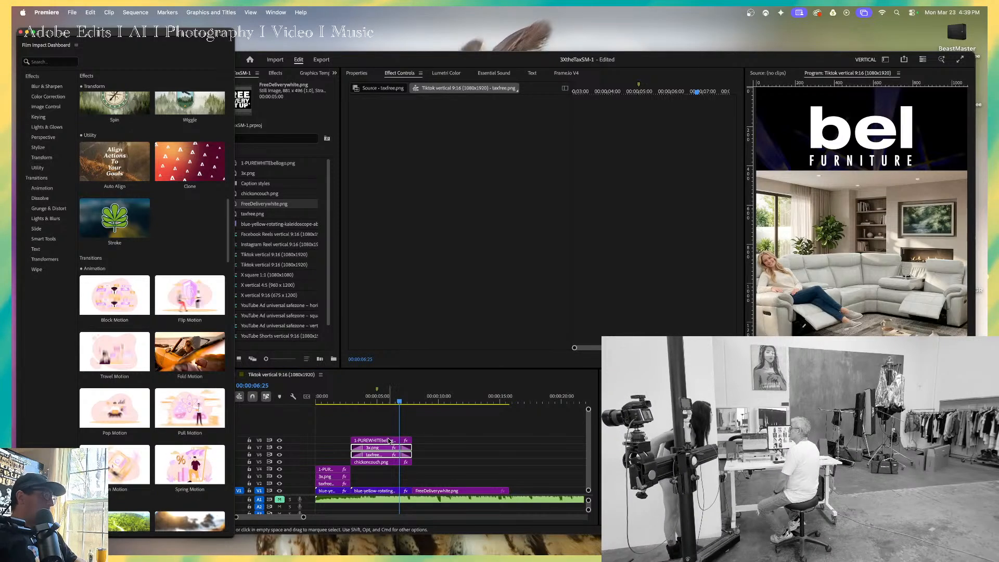
Apply the Film Impact Spring Motion transition to both ends of the couch section's logo and chickoncouch.png clips, and play back the ad from the start.
left_click(389, 441)
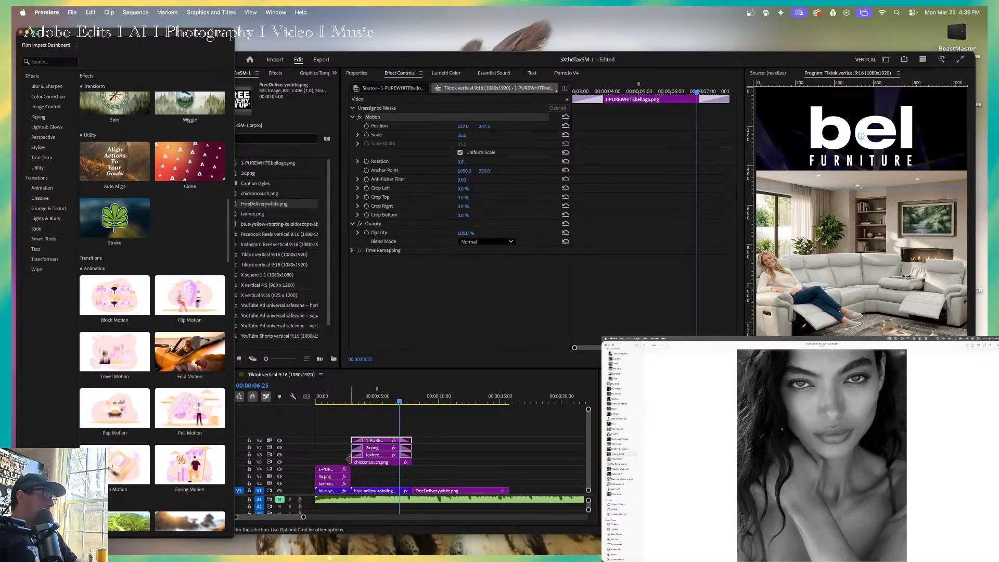
left_click(383, 463)
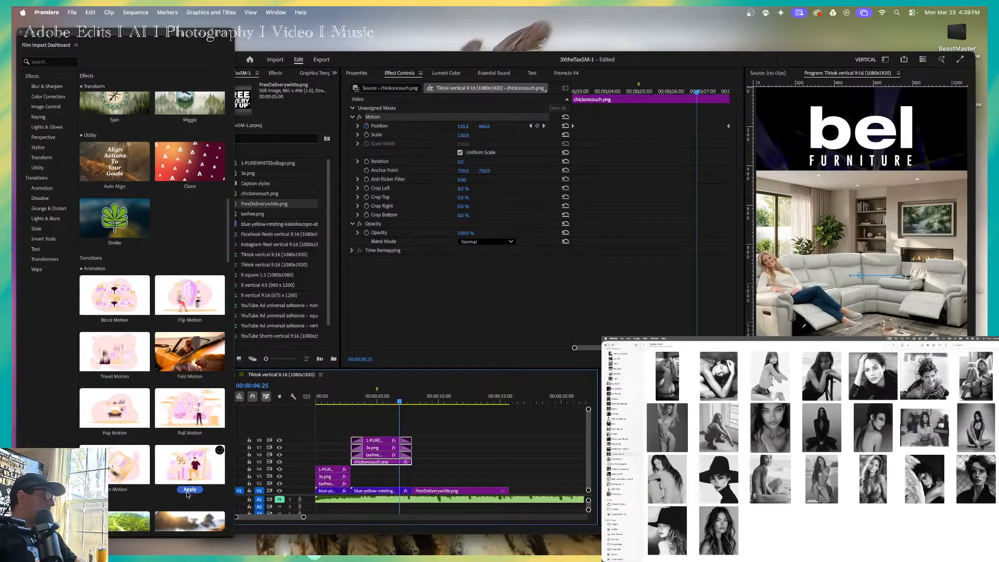
left_click(438, 399)
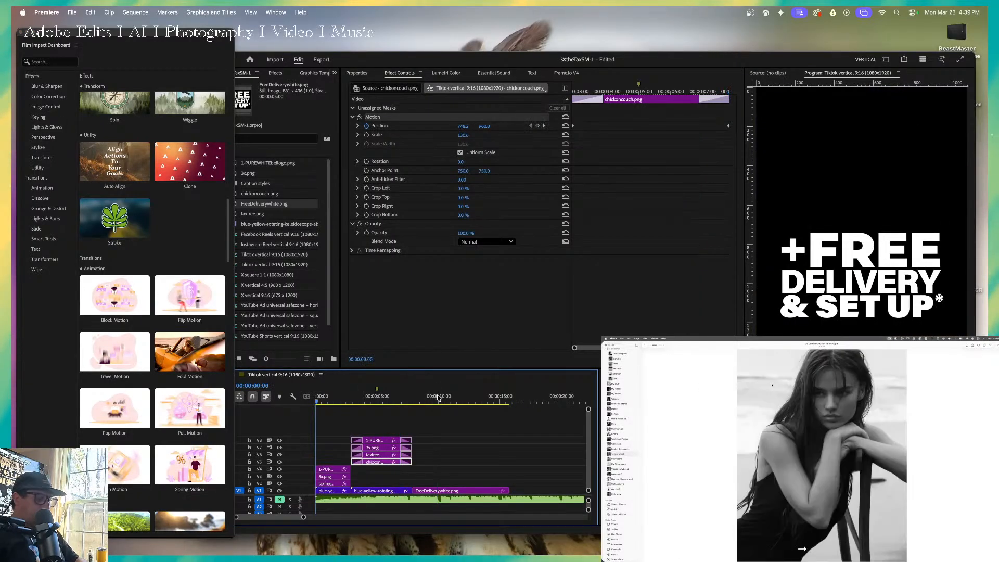
key("Home")
key("space")
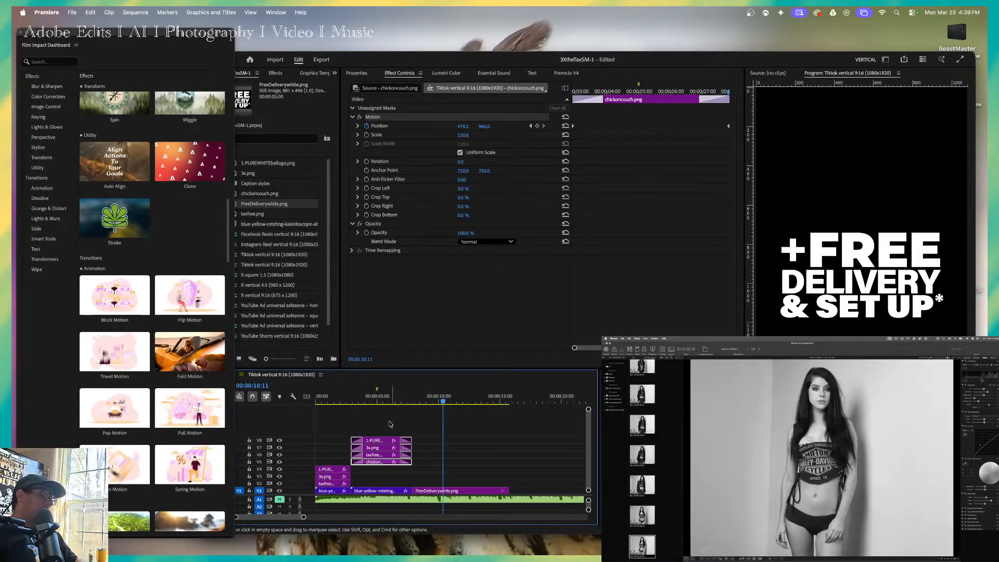
Move the couch section's chickoncouch.png, taxfree.png, 3x.png and logo clips down to tracks V2 to V5, and unmute audio track A1.
left_click_drag(391, 422, 392, 468)
left_click(282, 501)
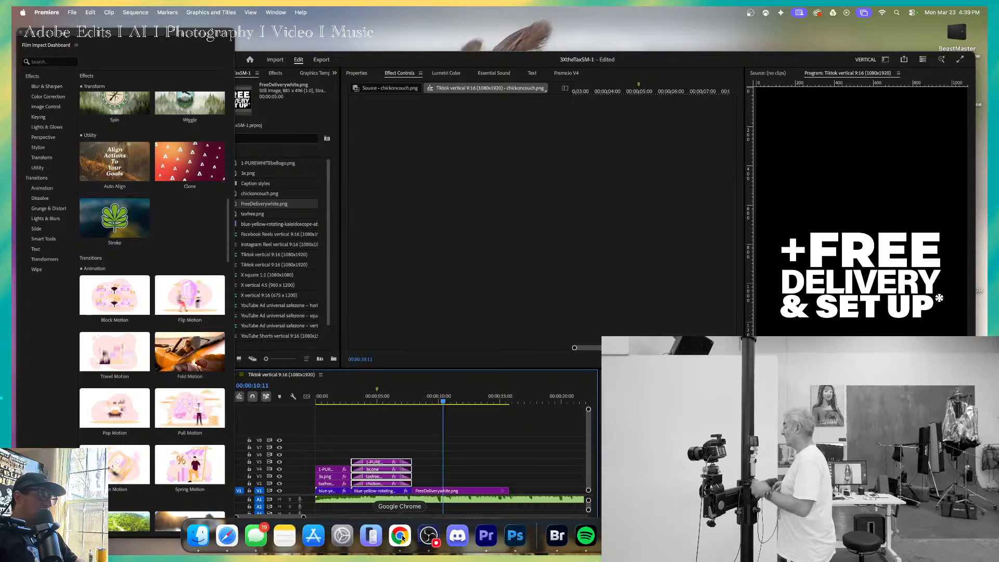
Switch to Chrome, close the open Facebook photo, and minimize the browser window.
left_click(402, 537)
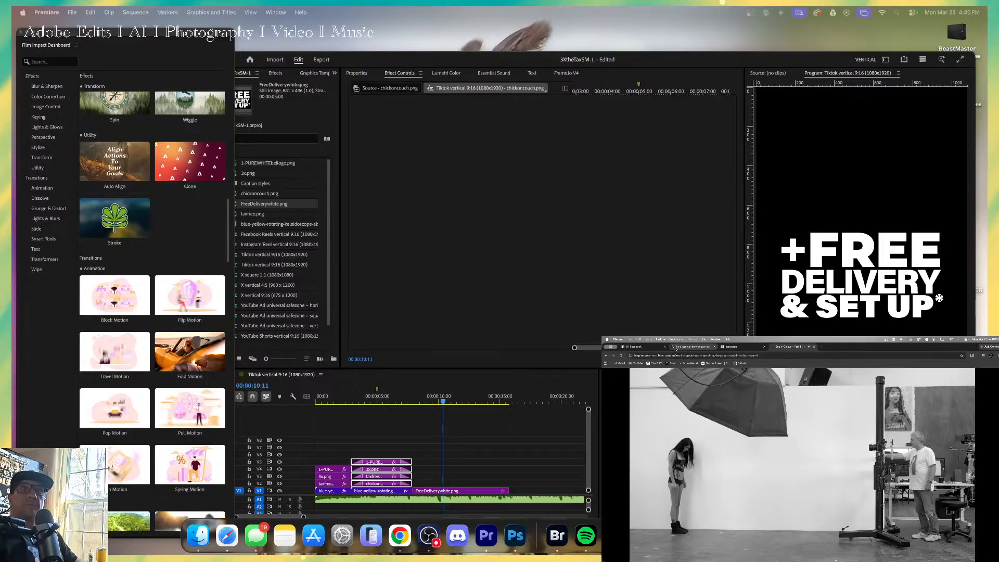
left_click_drag(650, 348, 197, 74)
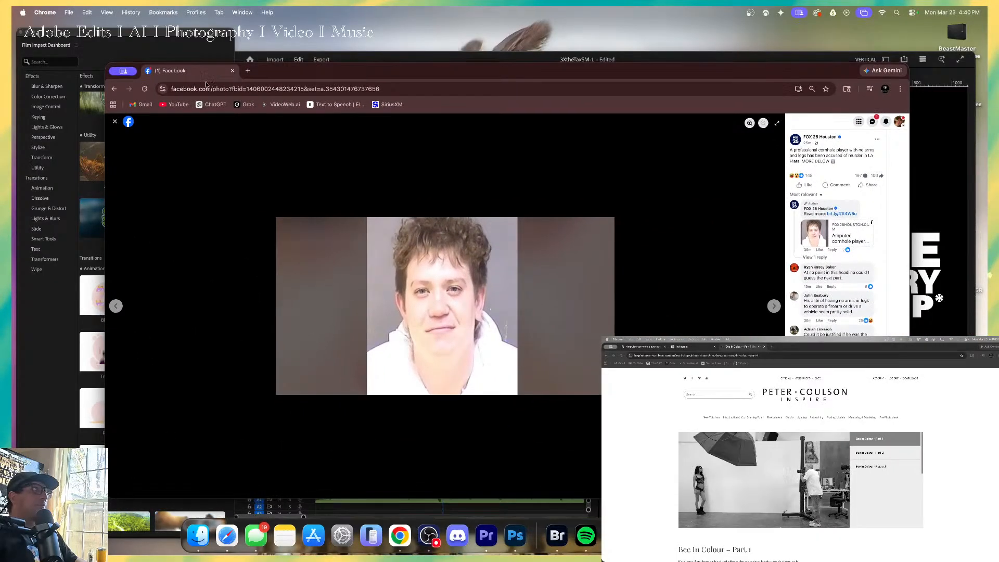
left_click(116, 122)
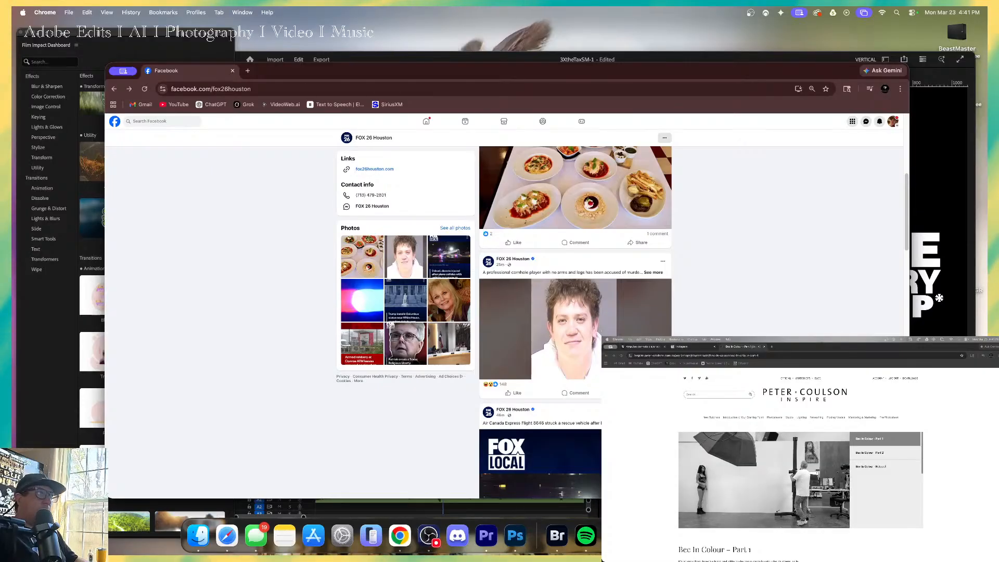
left_click(125, 72)
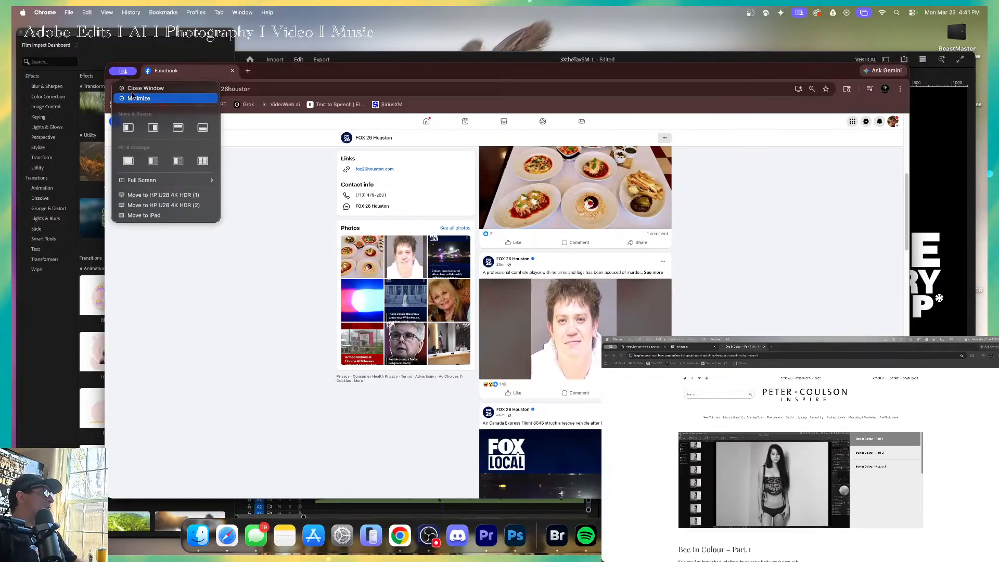
left_click(213, 98)
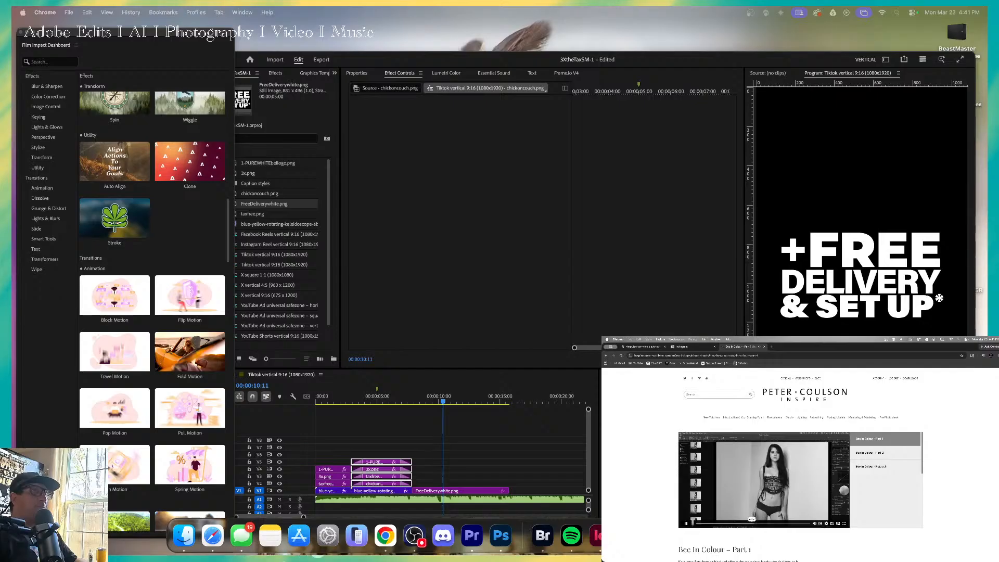
Play back the sequence from the start with its audio, and narrow the audio meters to widen the timeline.
left_click(391, 401)
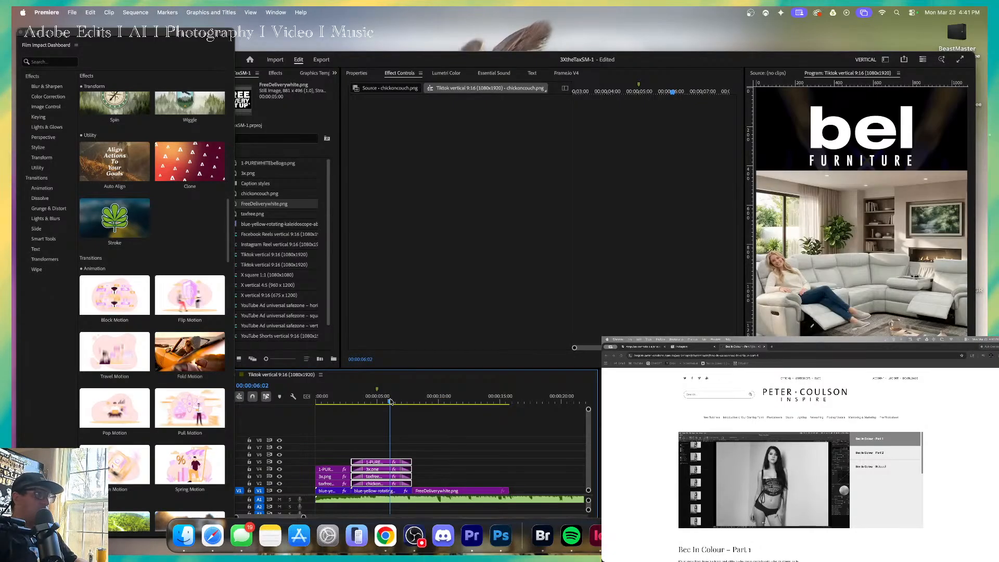
key("Return")
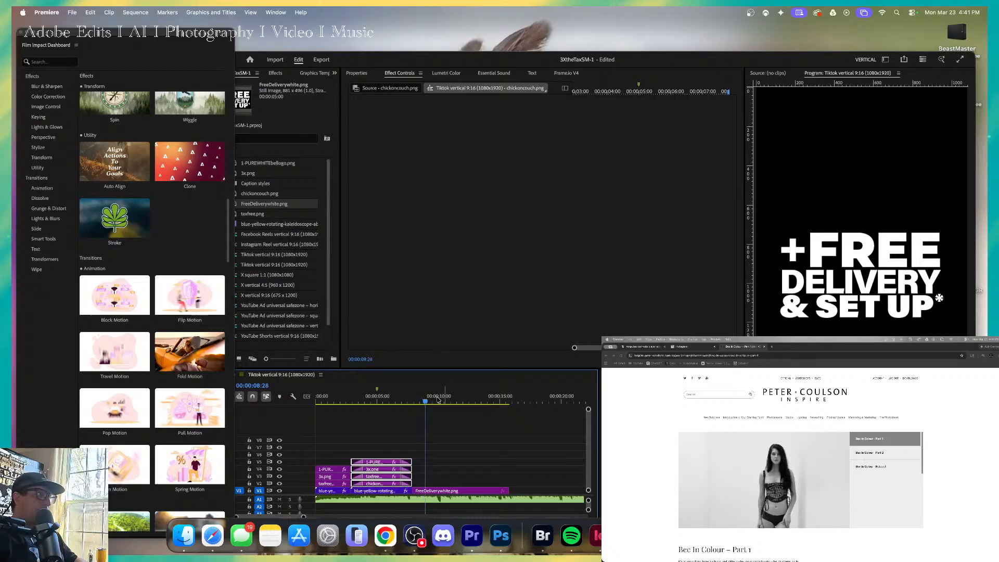
key("Home")
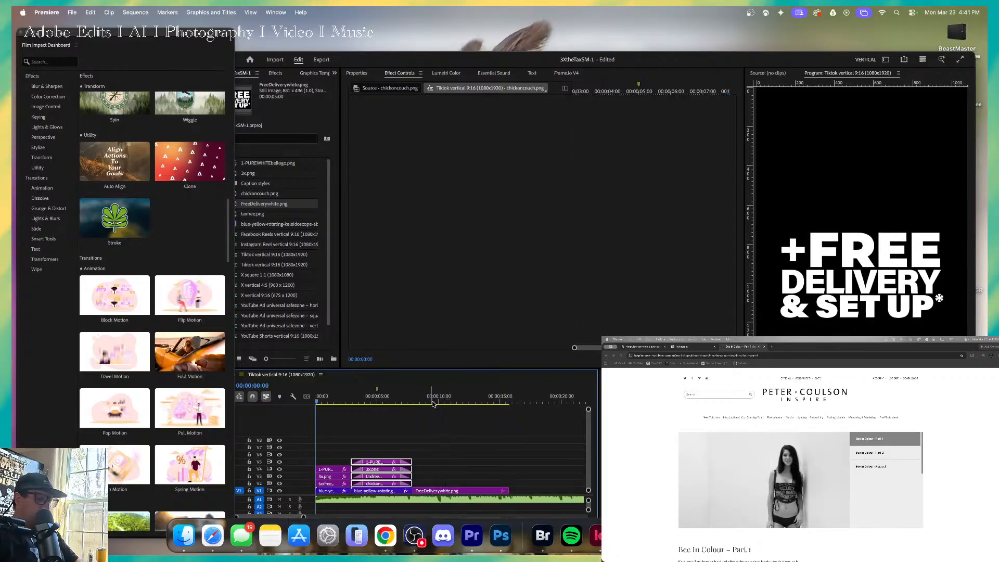
key("space")
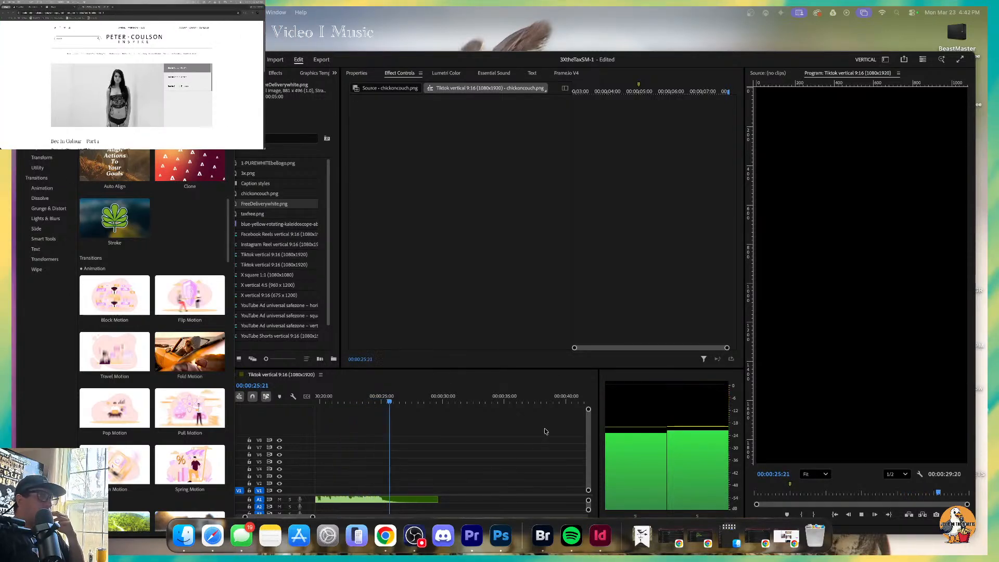
left_click_drag(599, 383, 721, 383)
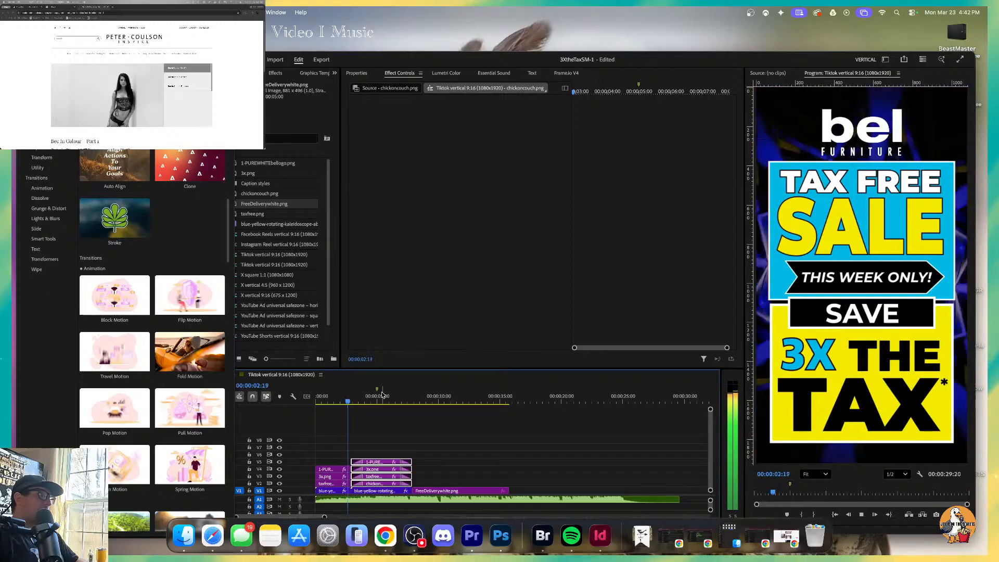
Review the playback of the couch section up to 00:00:04:22, and minimize the Film Impact Dashboard window.
key("space")
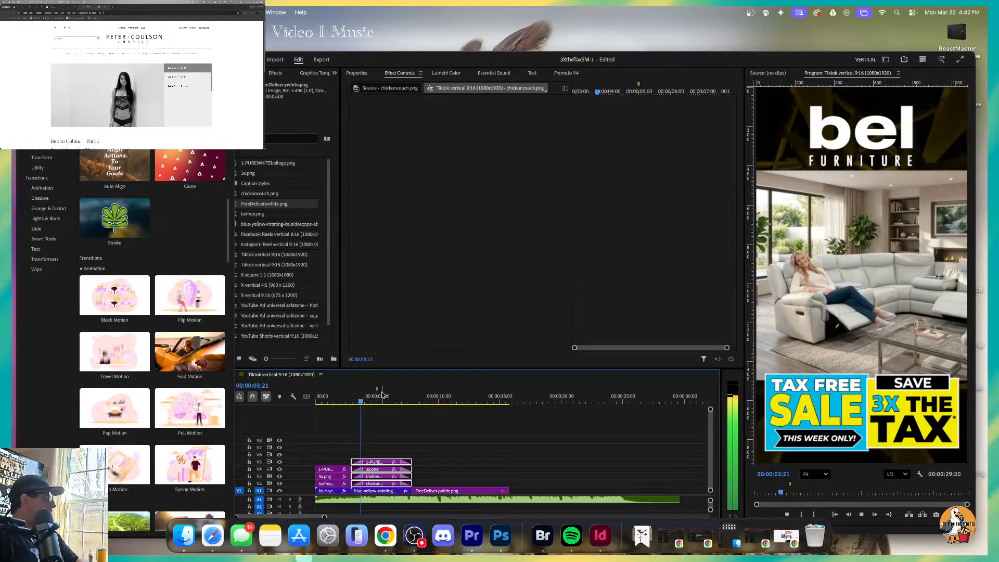
key("space")
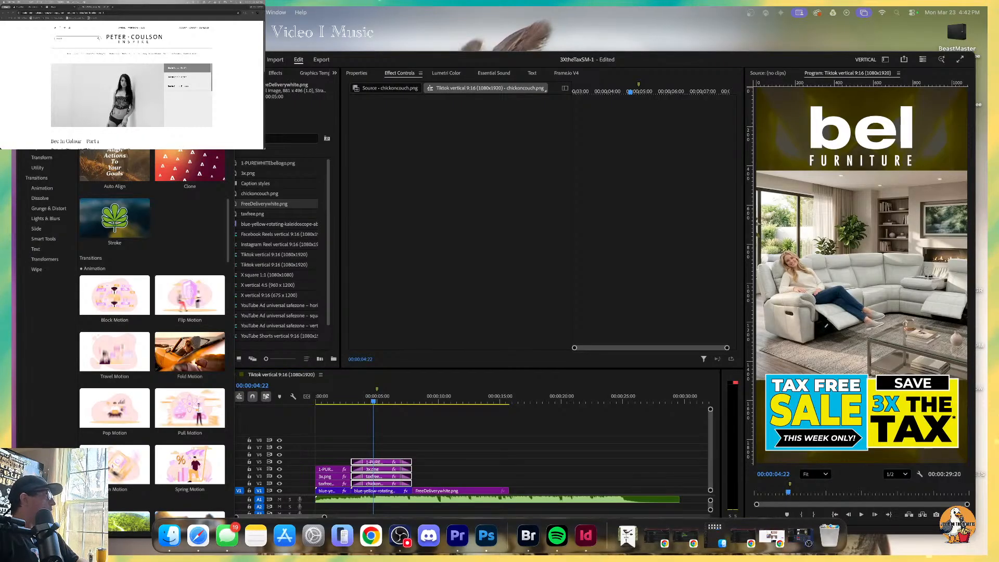
key("super+m")
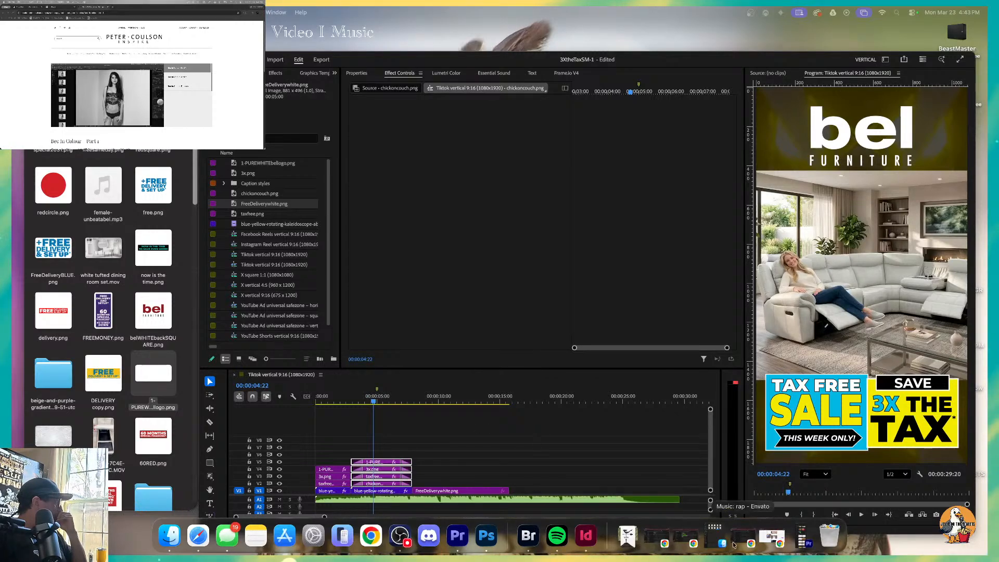
Search Spotify for "love you just the way you are.", open the album The Stranger (Legacy Edition), and move the Spotify window to another display.
left_click(554, 536)
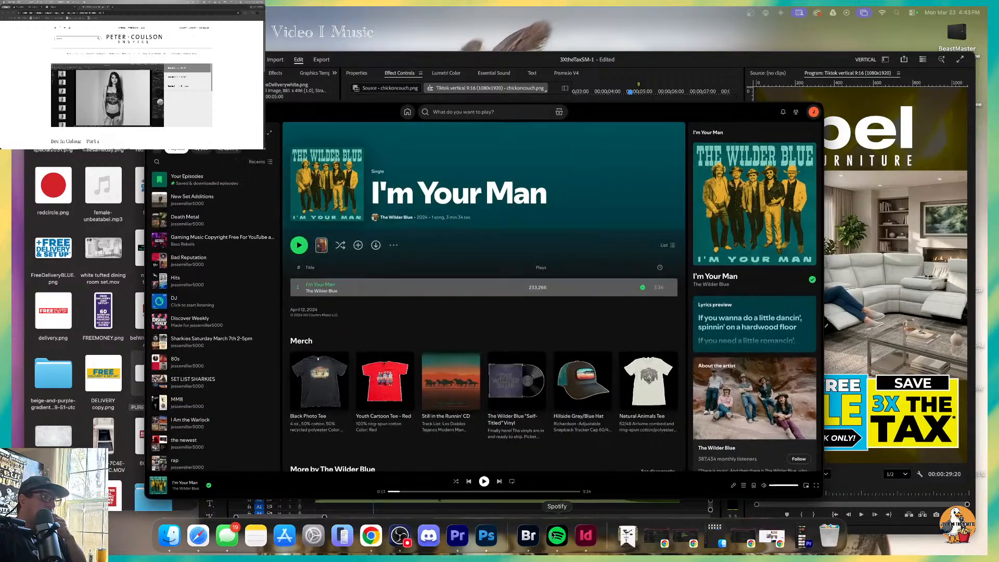
left_click(445, 110)
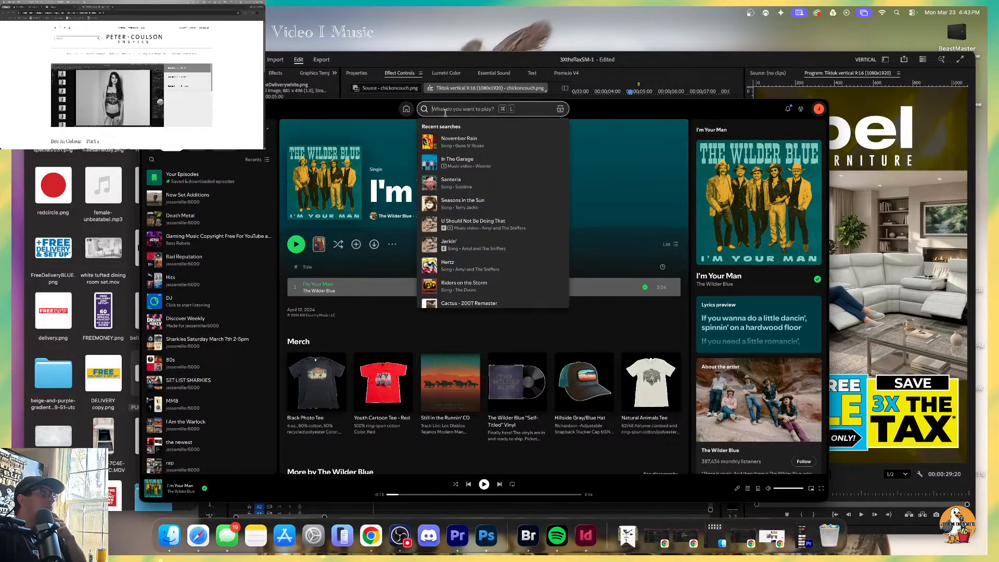
type("love")
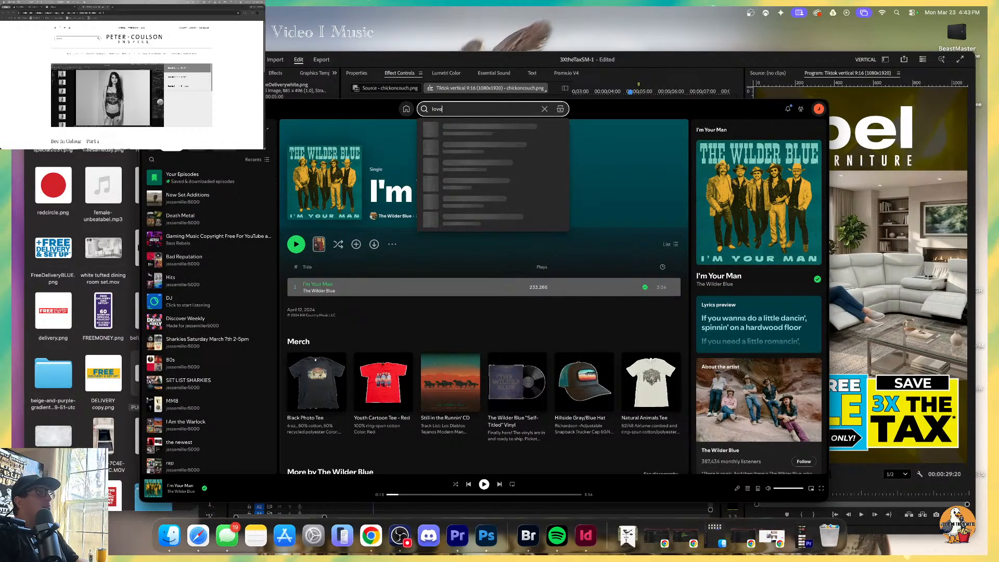
type(" you just")
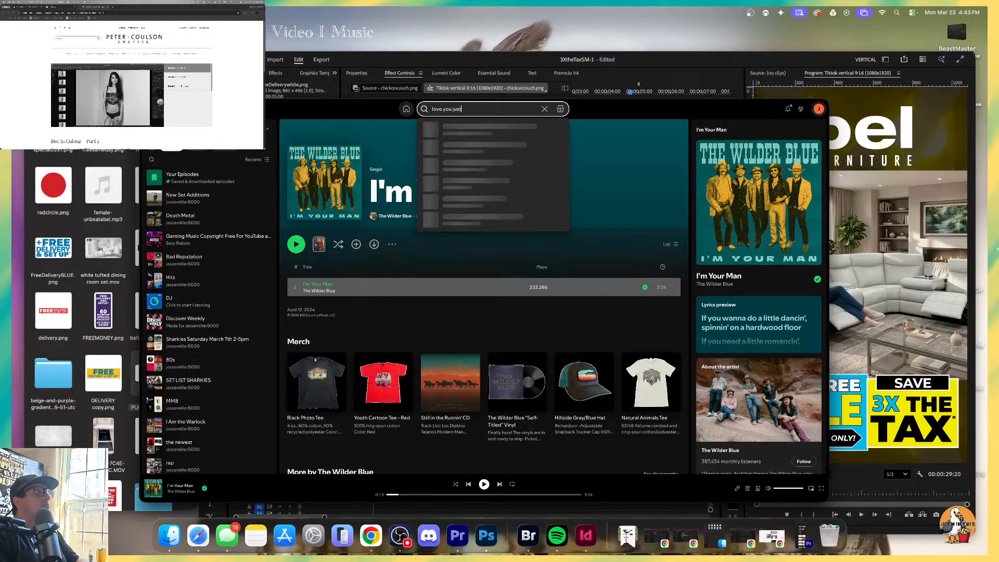
type(" the way you are.")
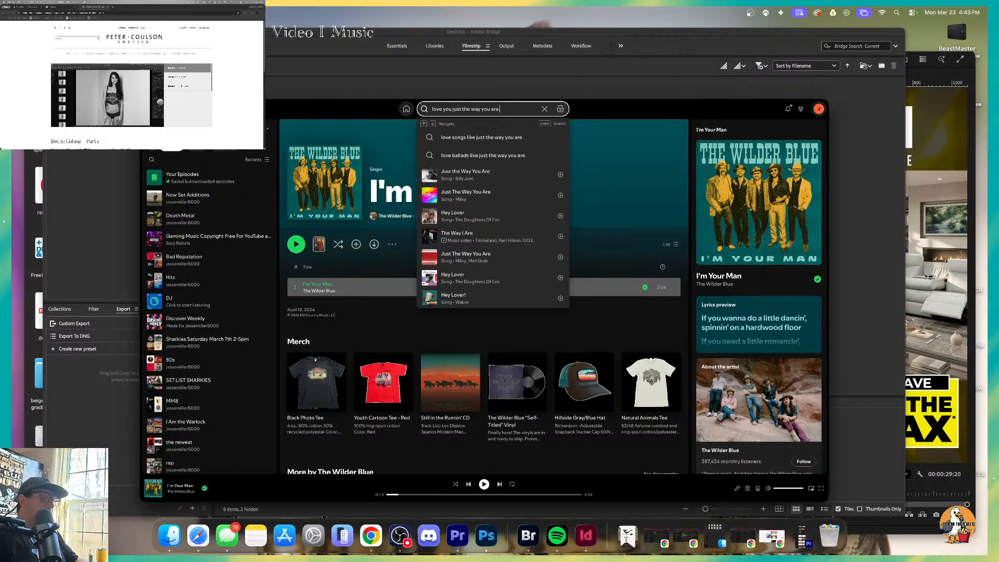
key("Return")
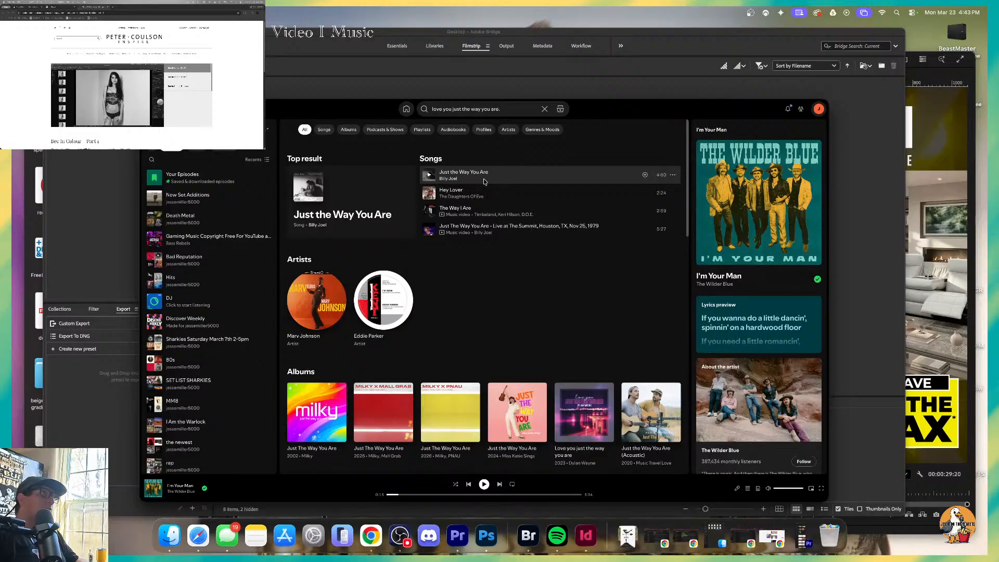
left_click(330, 218)
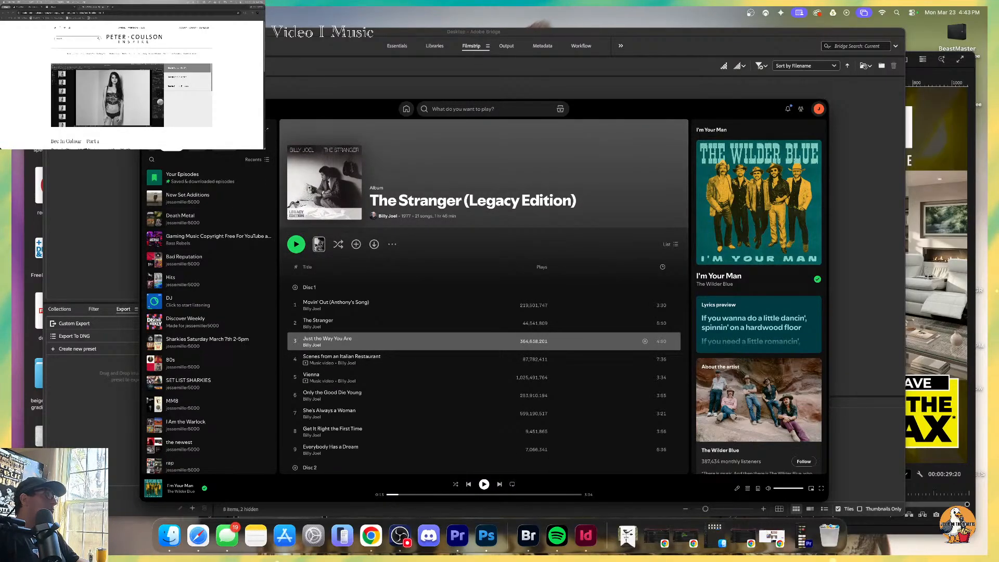
left_click_drag(240, 109, 998, 107)
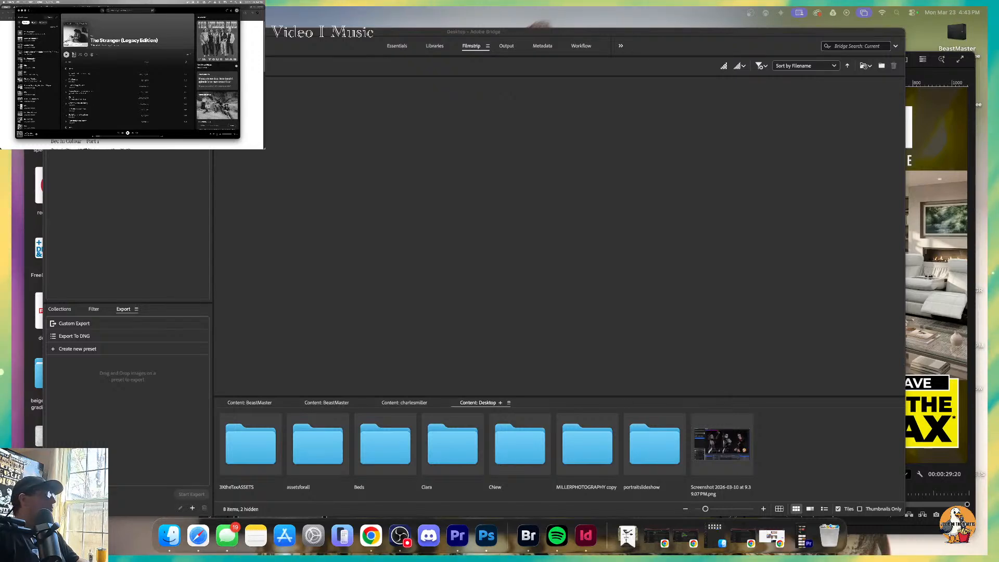
Put away the Bridge window, bring the ad's assets folder forward, and try to import 1655.pdf into the Premiere project.
left_click(49, 32)
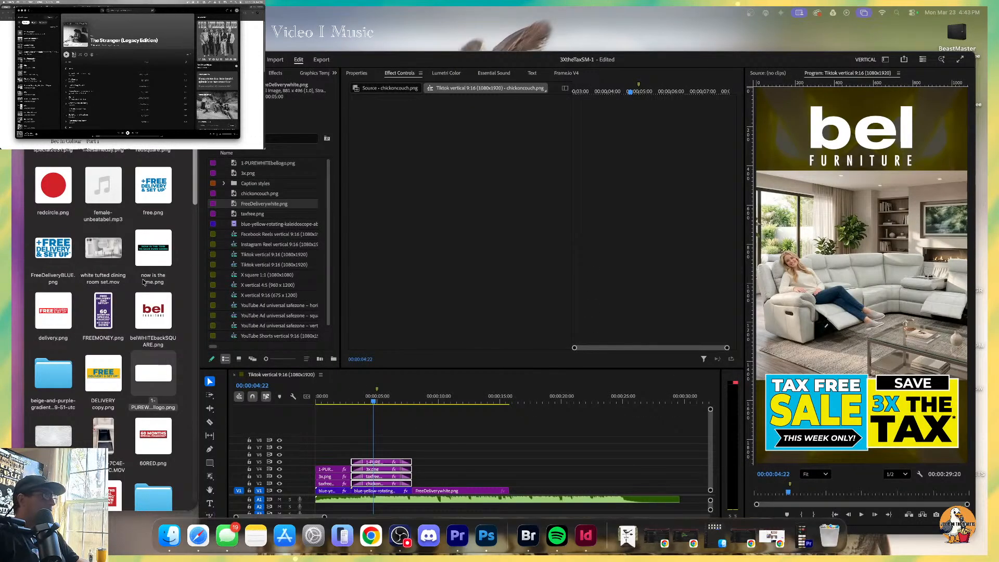
left_click(104, 93)
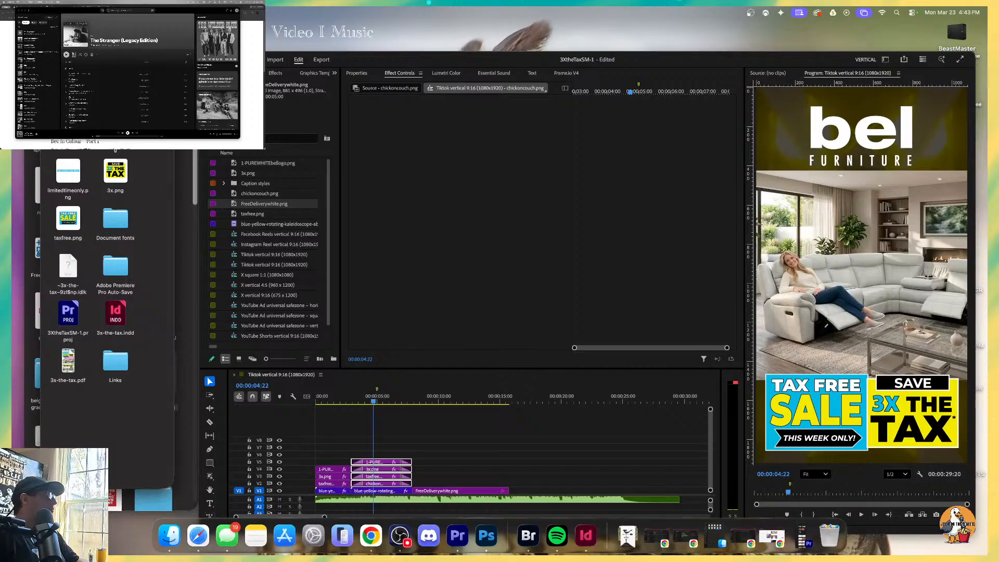
left_click_drag(69, 128, 263, 224)
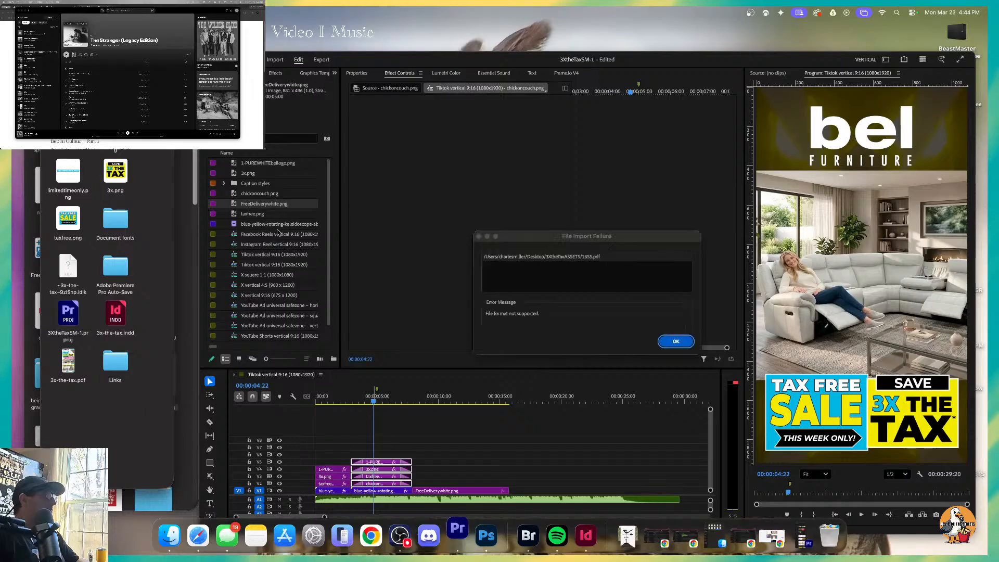
left_click(665, 347)
Deselect the couch section's clips and try to place 1655.pdf from the assets folder directly on the timeline.
left_click(404, 435)
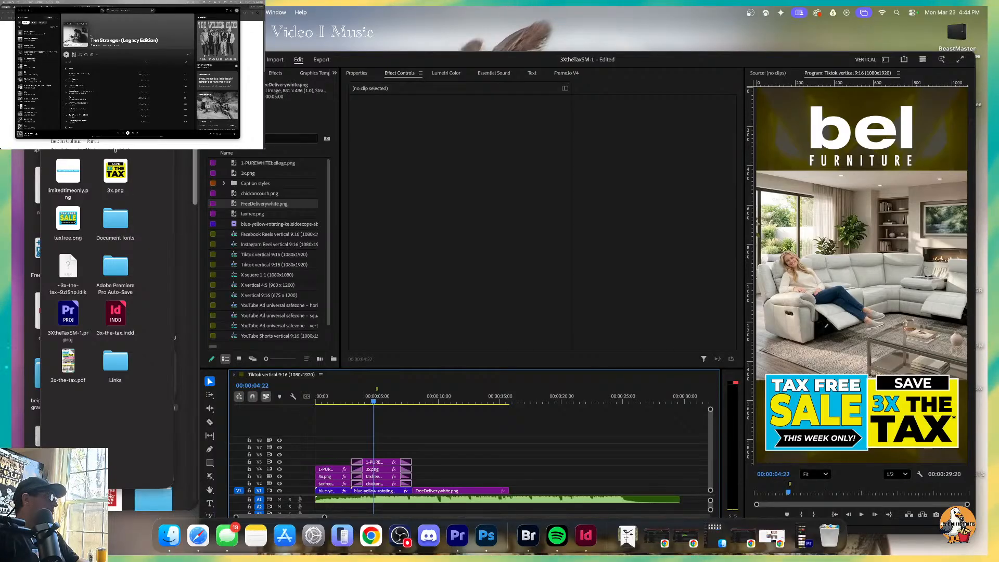
left_click_drag(74, 125, 440, 475)
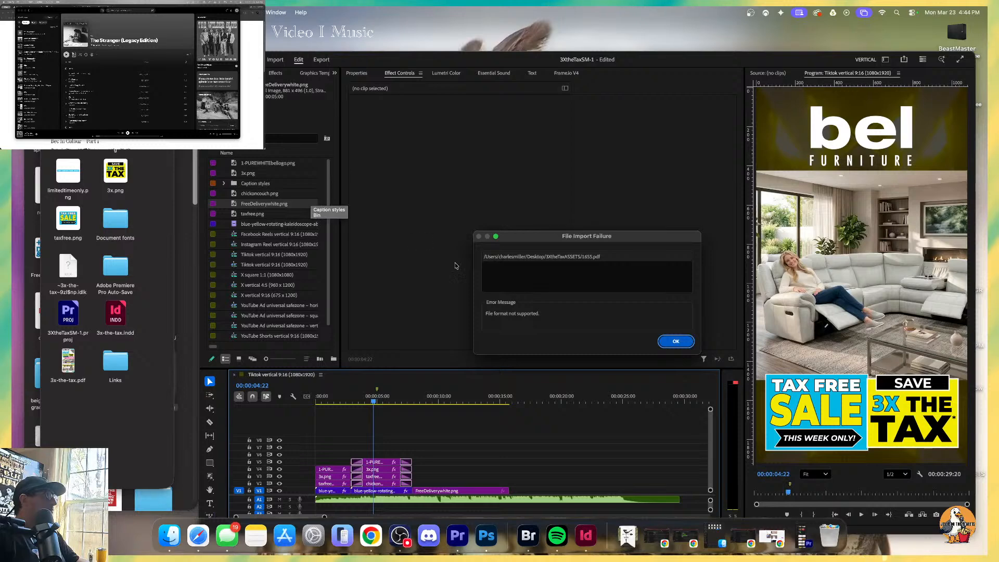
left_click(674, 341)
Move 1655.pdf to a clear spot in the assets folder window and try again to import it into the Premiere project.
left_click(69, 177)
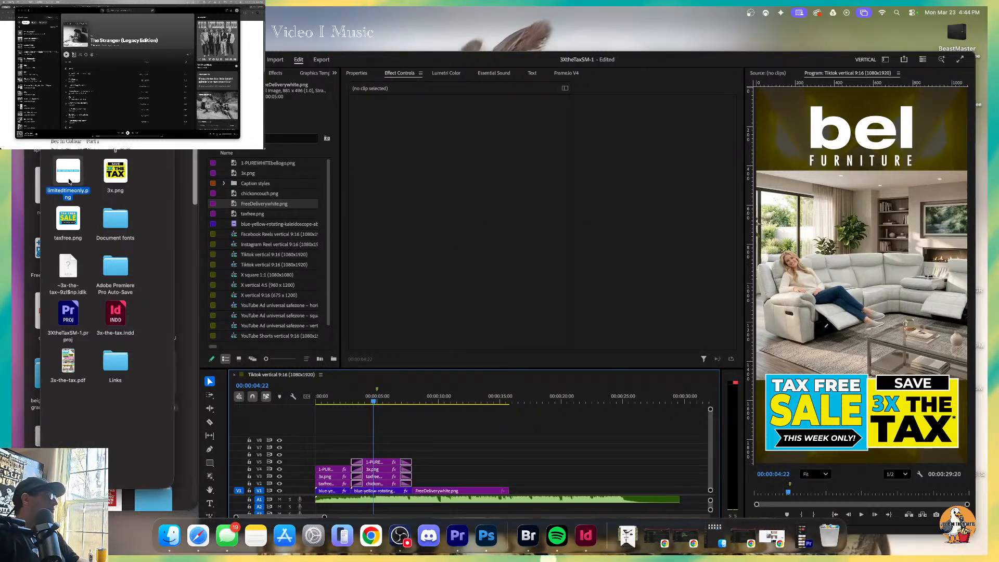
left_click_drag(80, 133, 156, 365)
double_click(337, 59)
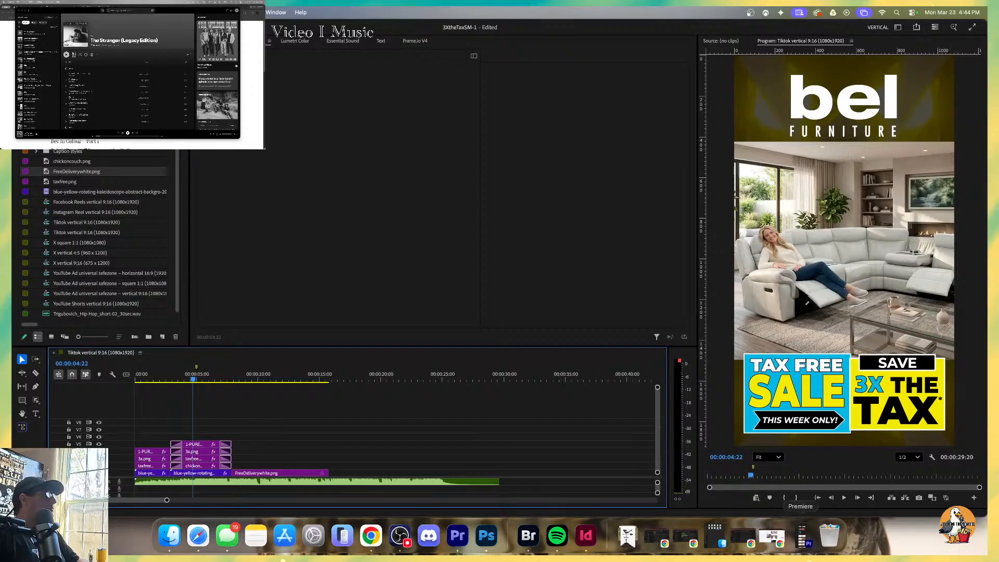
double_click(229, 27)
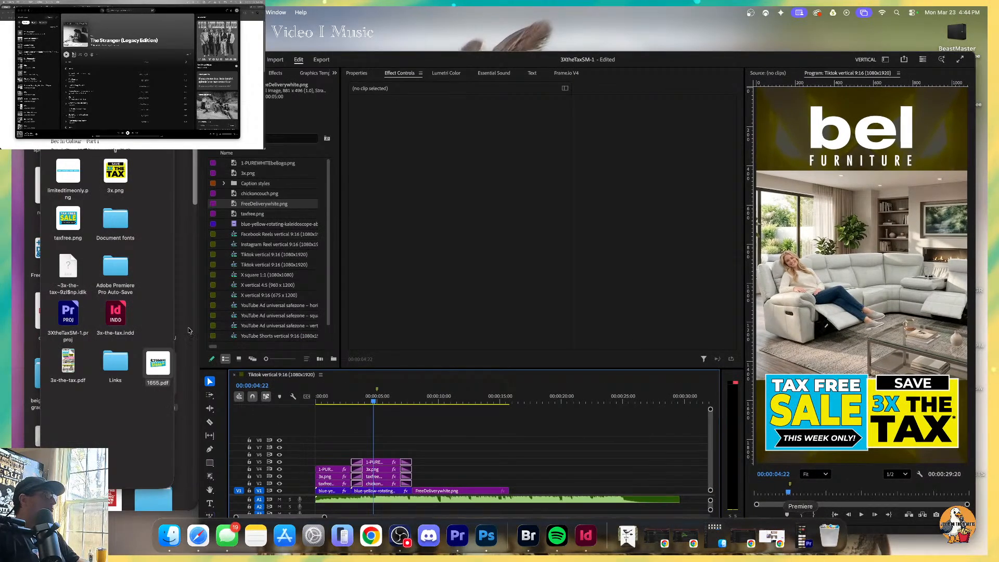
left_click_drag(170, 374, 294, 347)
left_click_drag(159, 363, 283, 174)
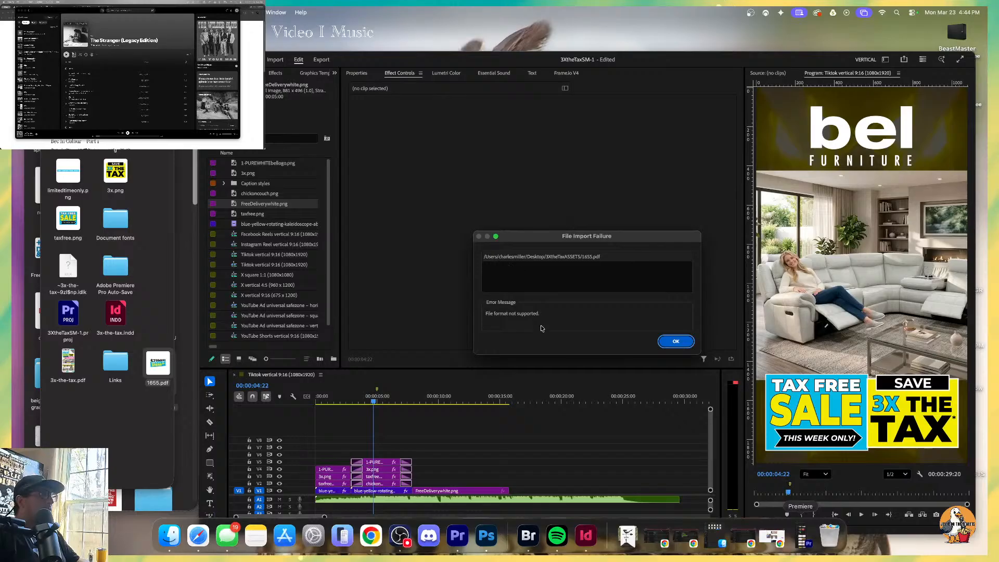
key("Return")
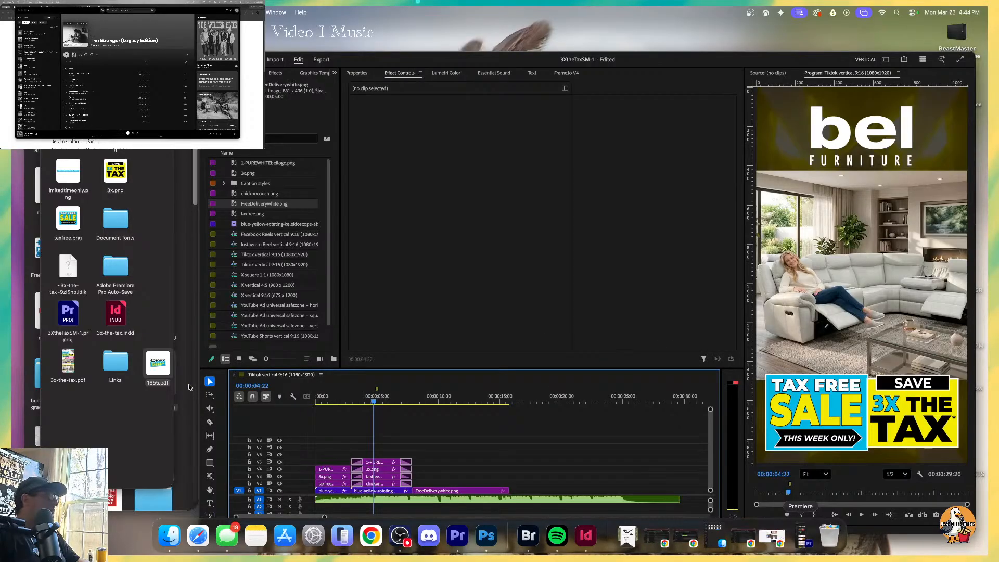
Open 1655.pdf from the assets folder with Adobe Photoshop 2026.
right_click(154, 368)
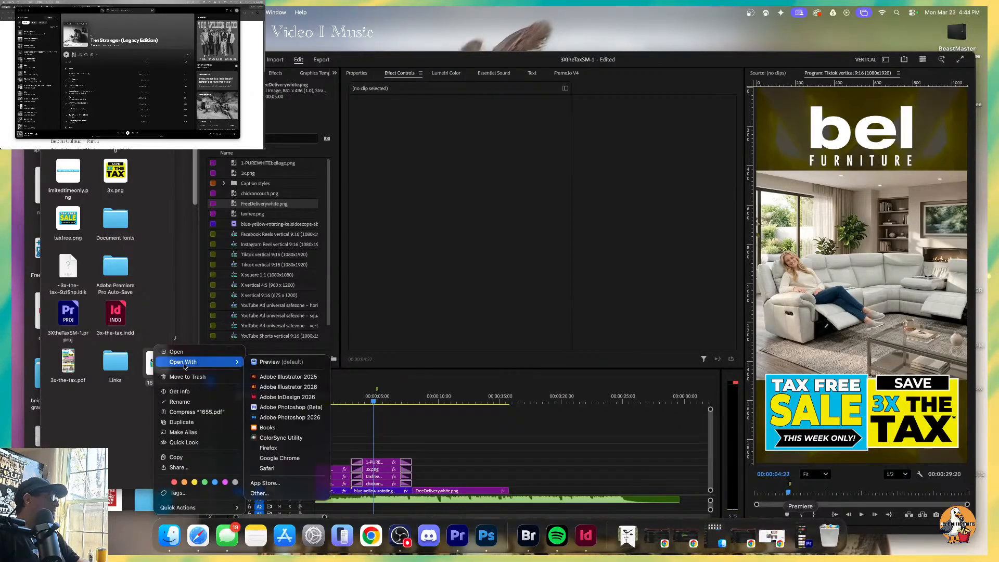
mouse_move(202, 361)
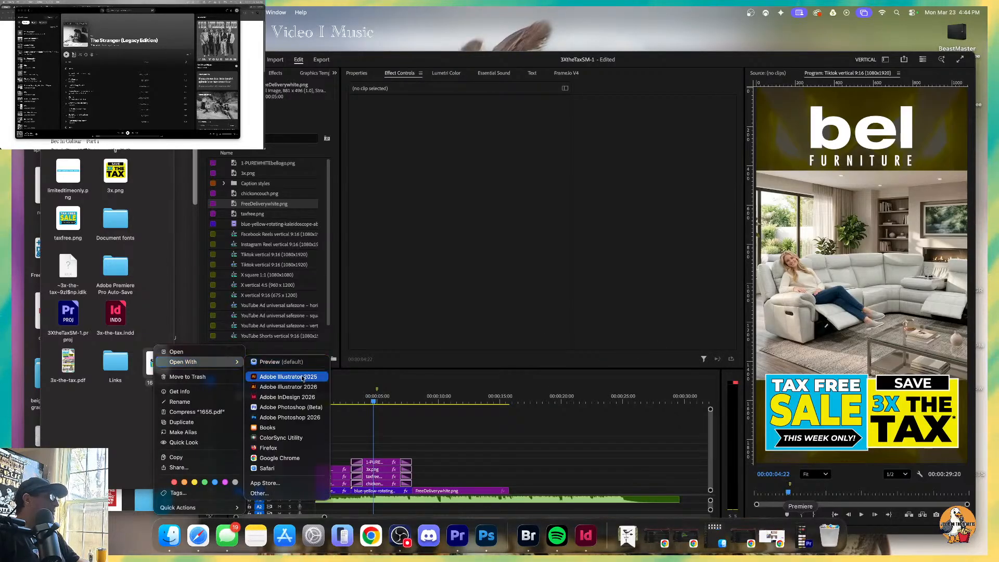
left_click(301, 417)
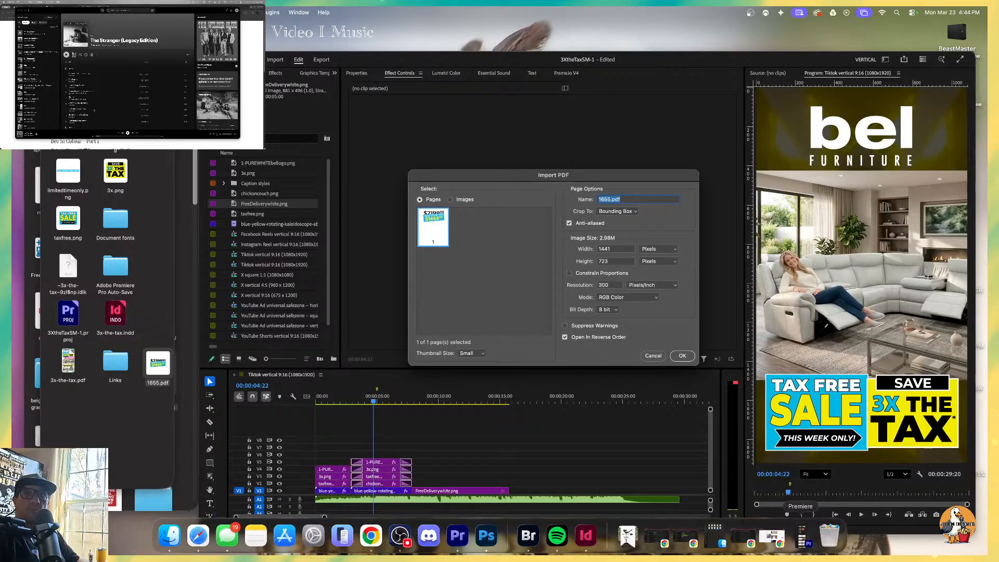
Play a track further down the album The Stranger (Legacy Edition) in Spotify.
scroll(95, 111, "down", 3)
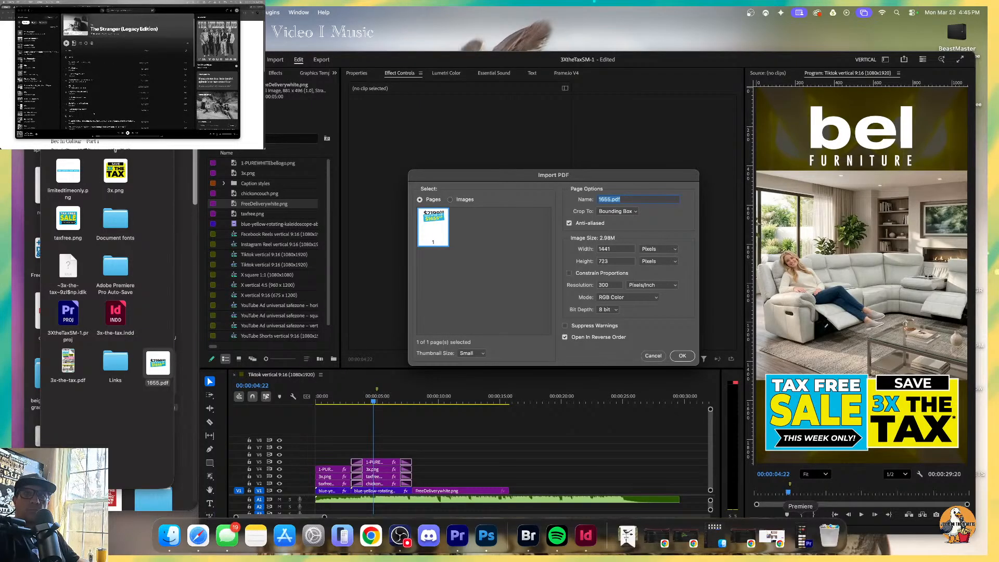
scroll(127, 78, "down", 3)
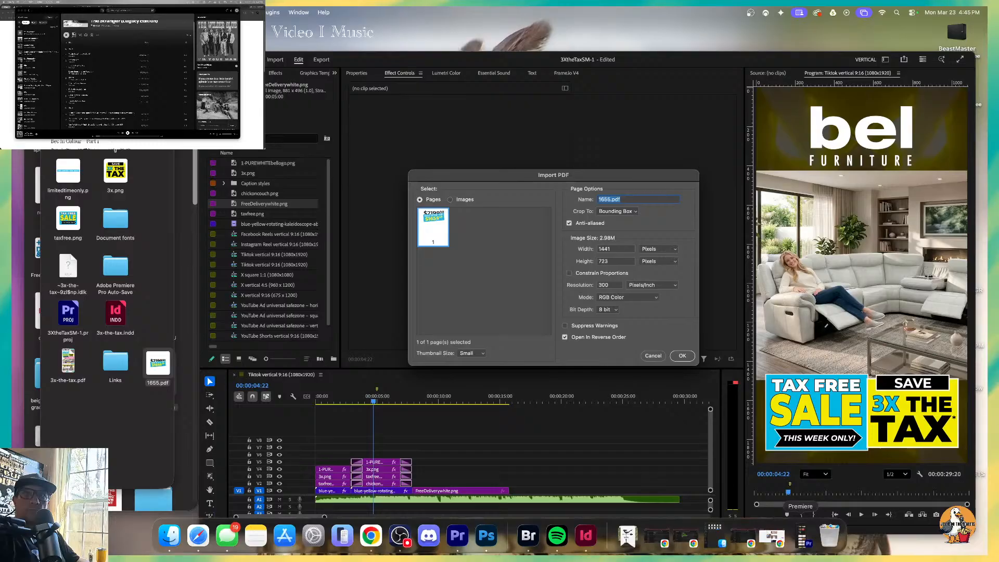
double_click(75, 66)
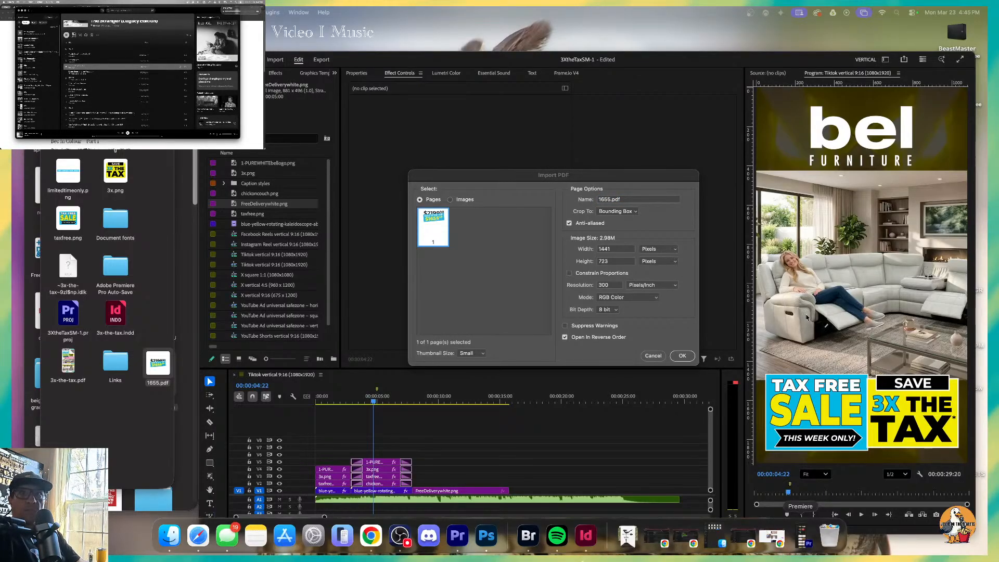
Import the PDF page into Photoshop at 1441 x 723 pixels, delete the white background around the price graphic, and clear the selection.
left_click(681, 356)
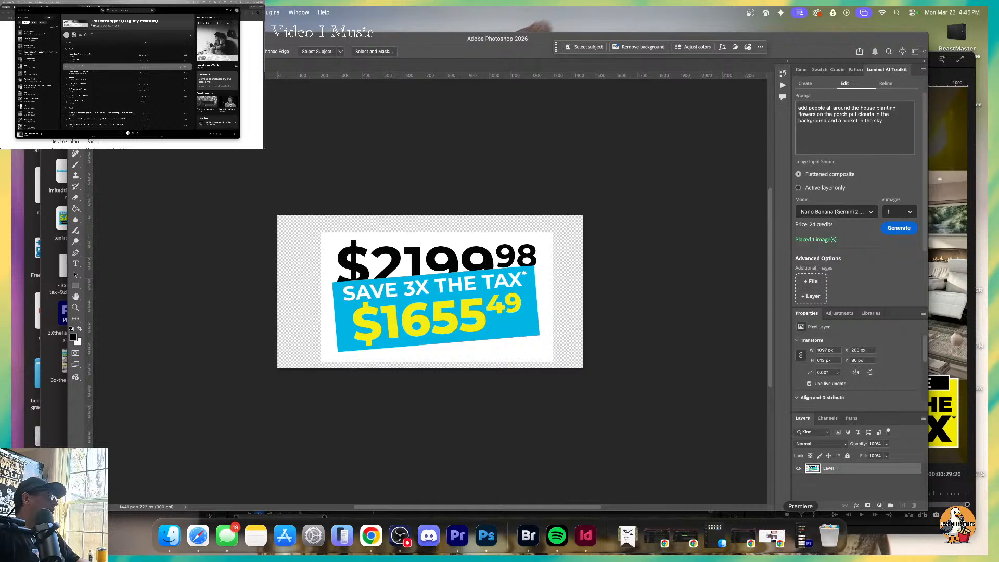
key("shift+w")
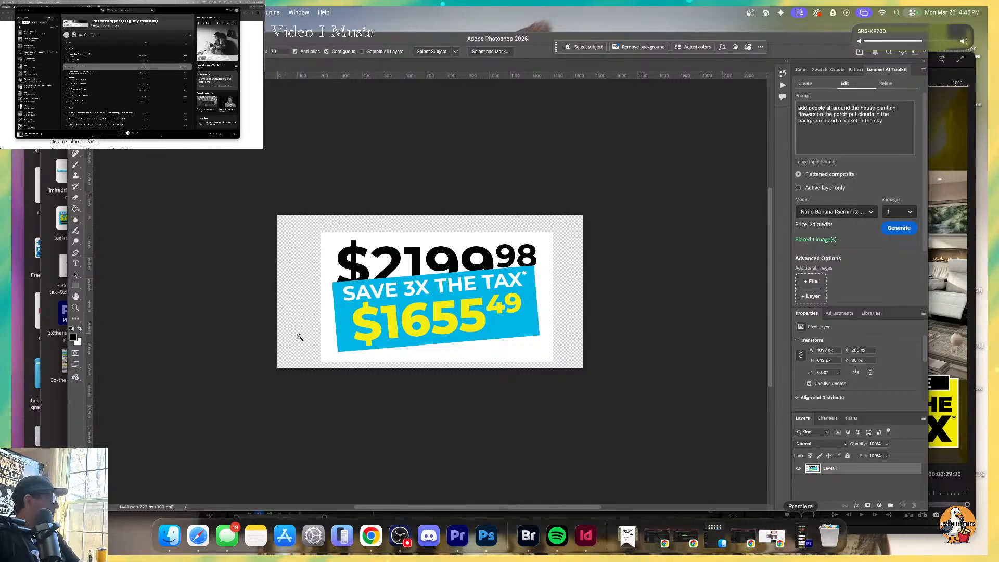
left_click(335, 355)
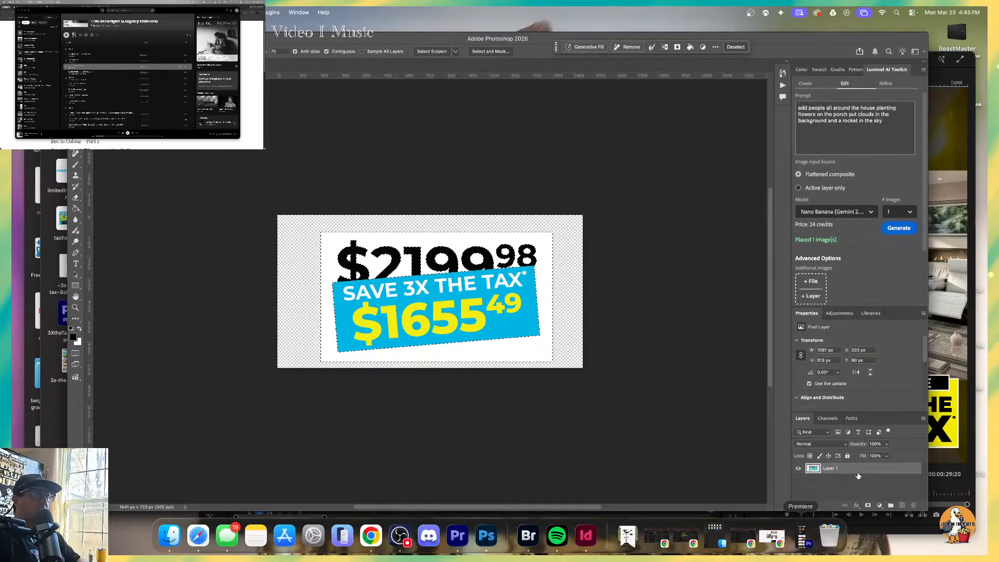
key("m")
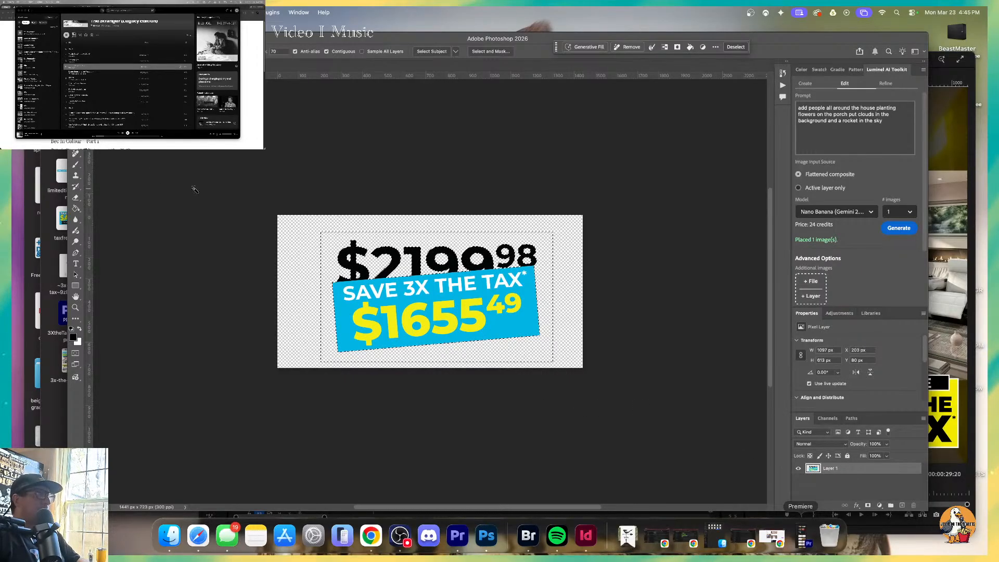
key("super+d")
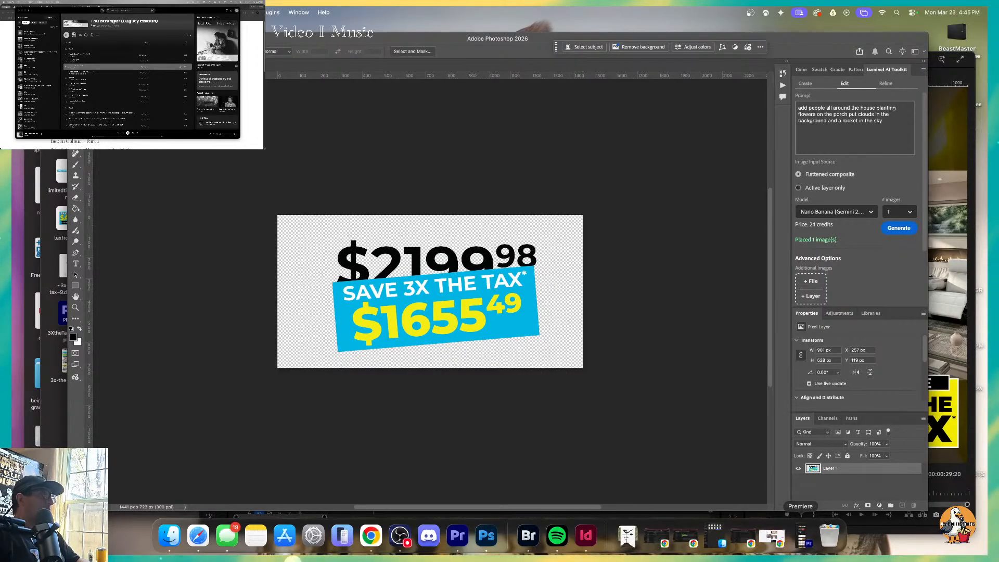
Export the price graphic as the transparent PNG 1655.png into the 3XtheTaxASSETS folder.
left_click(99, 12)
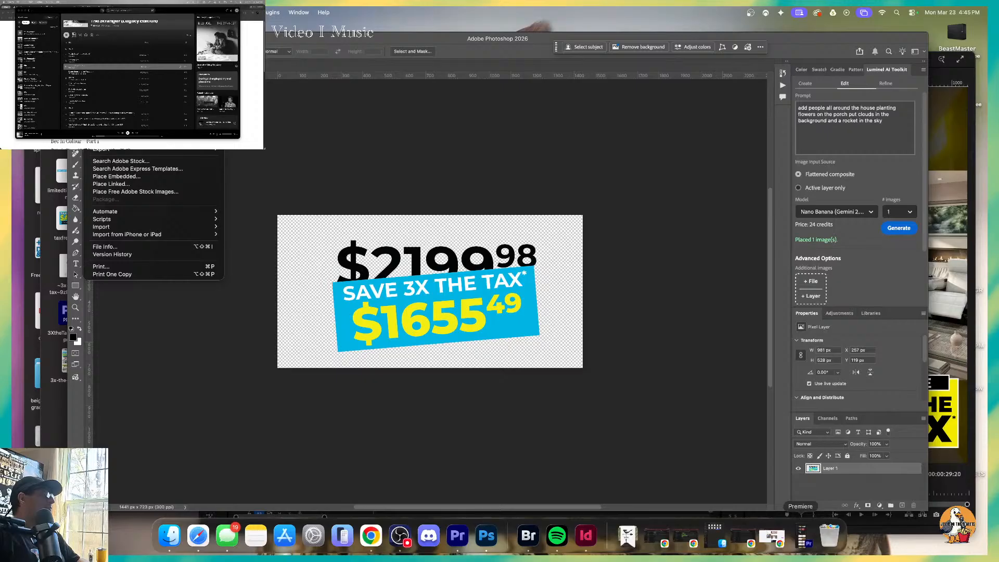
mouse_move(117, 151)
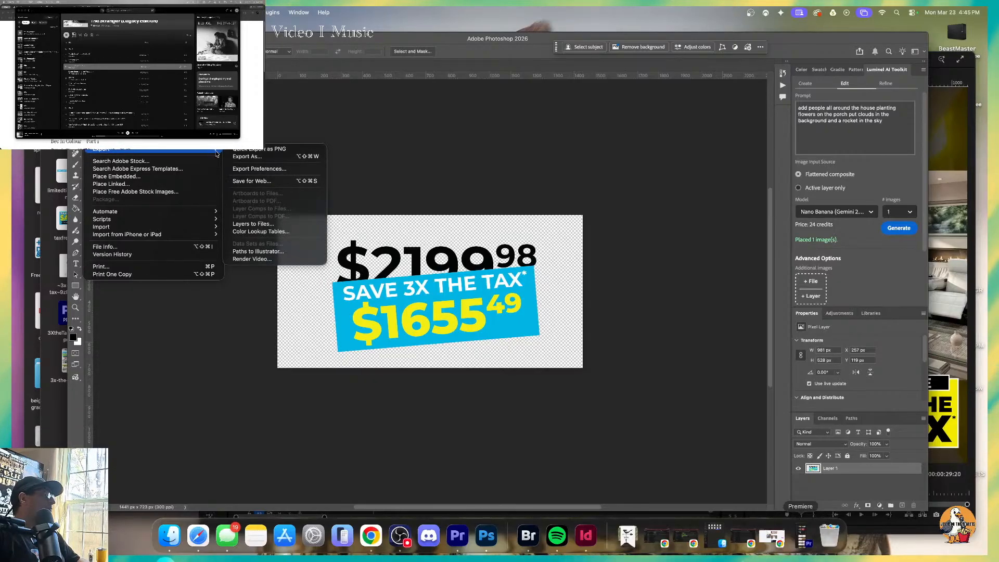
left_click(263, 158)
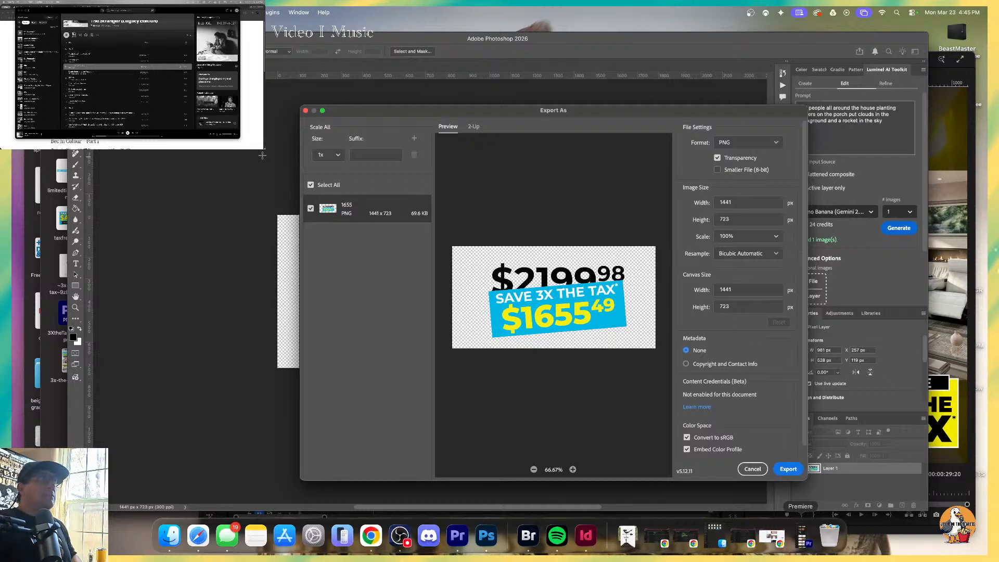
left_click(787, 468)
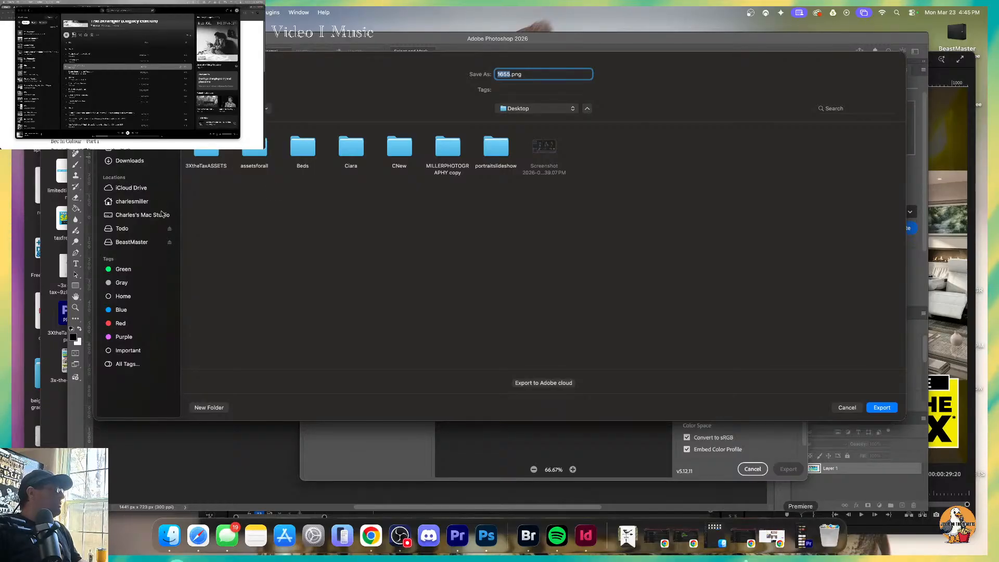
left_click(574, 109)
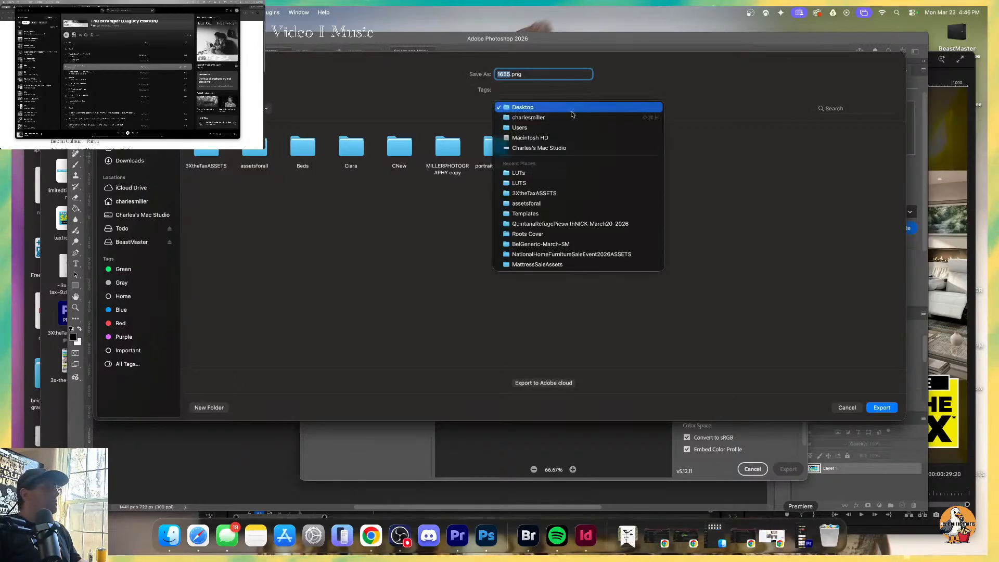
left_click(573, 194)
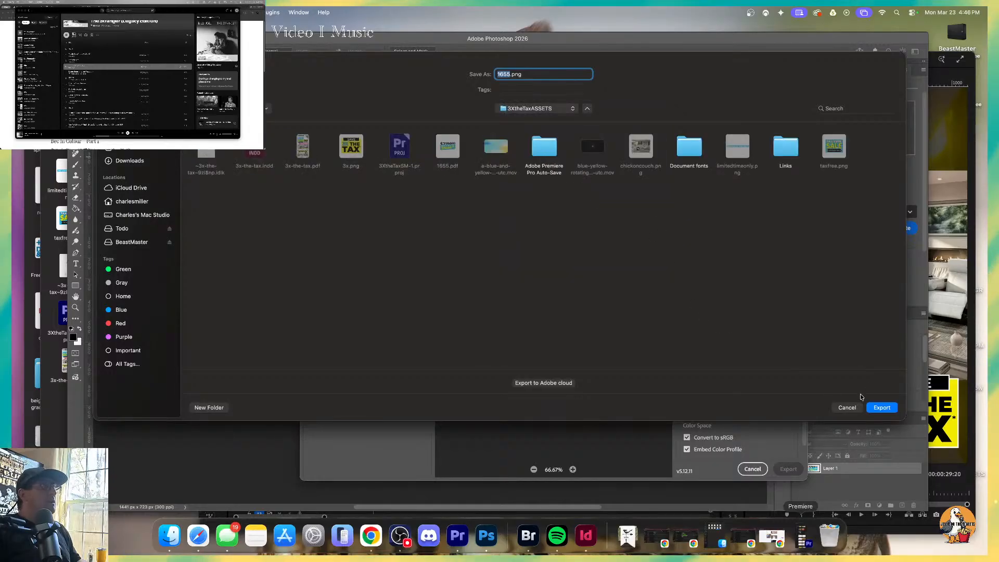
left_click(882, 407)
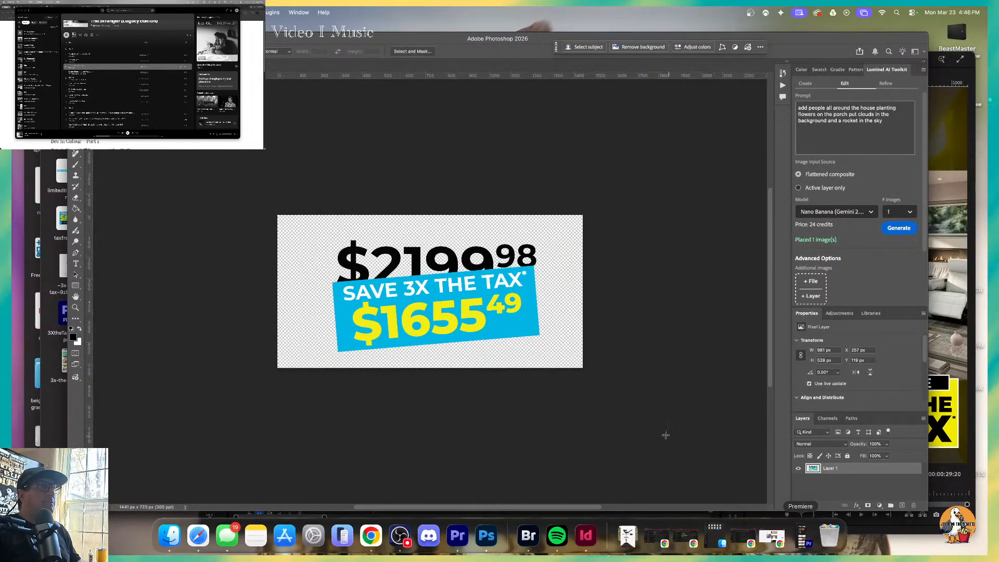
Minimize the Photoshop window and move 1655.pdf from the assets folder to the trash.
key("super+m")
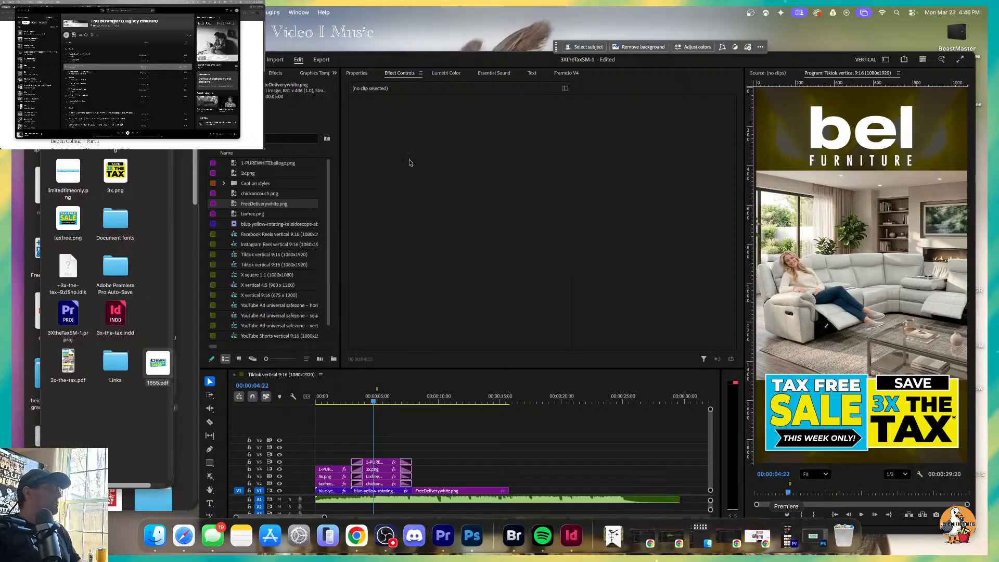
right_click(154, 365)
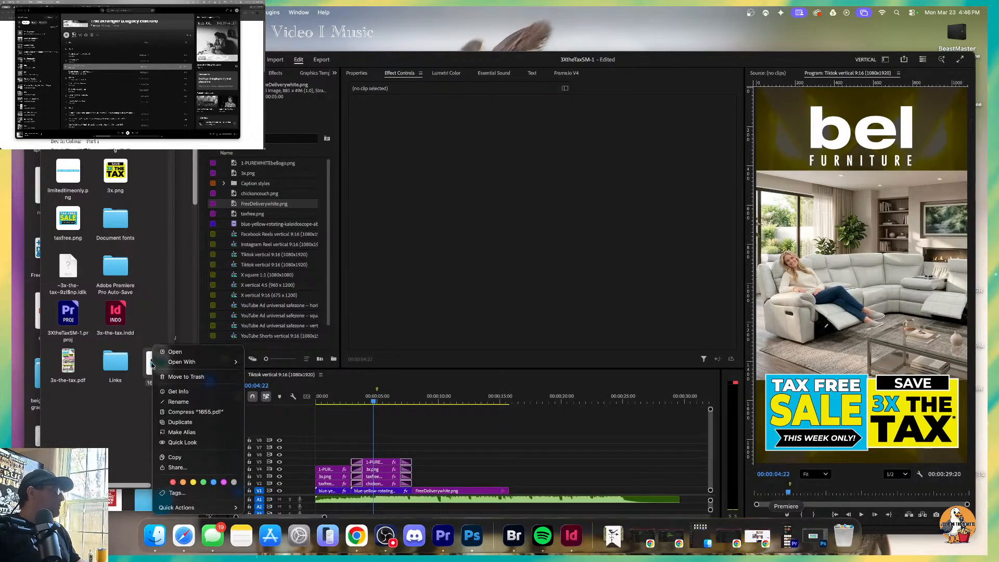
left_click(191, 377)
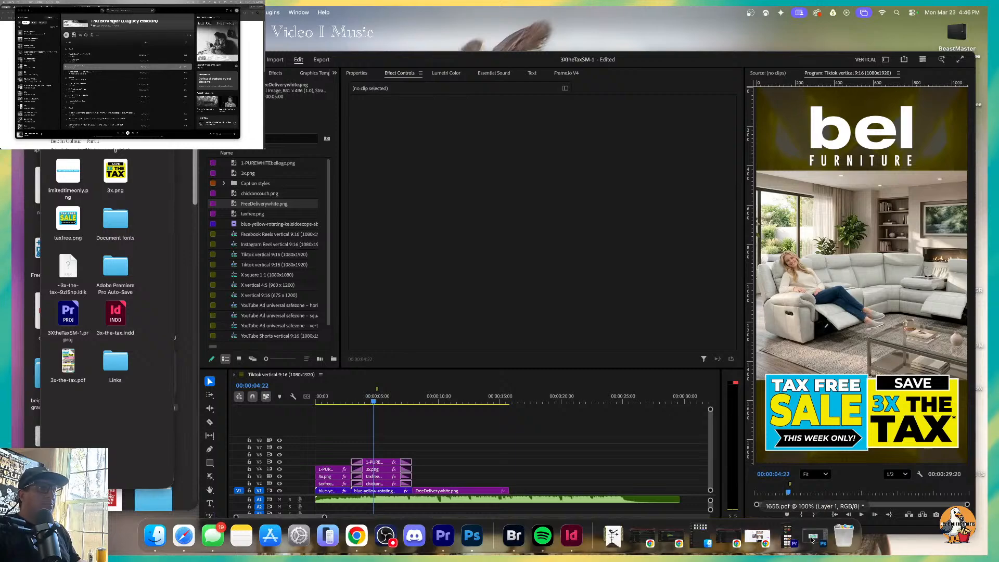
Restore the Photoshop document and try a quick PNG export of it as 1655 into the 3XtheTaxASSETS folder.
left_click(744, 544)
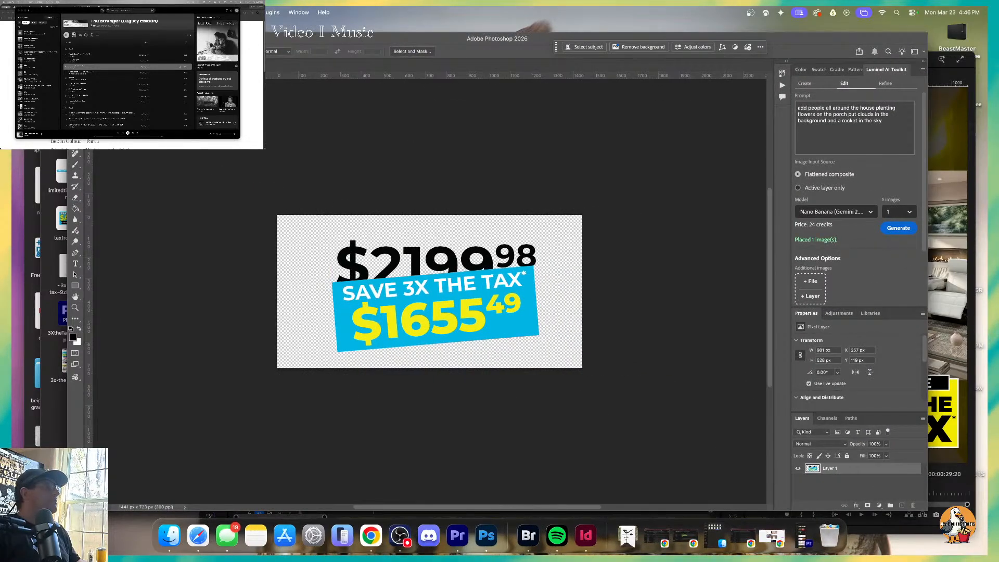
left_click(93, 12)
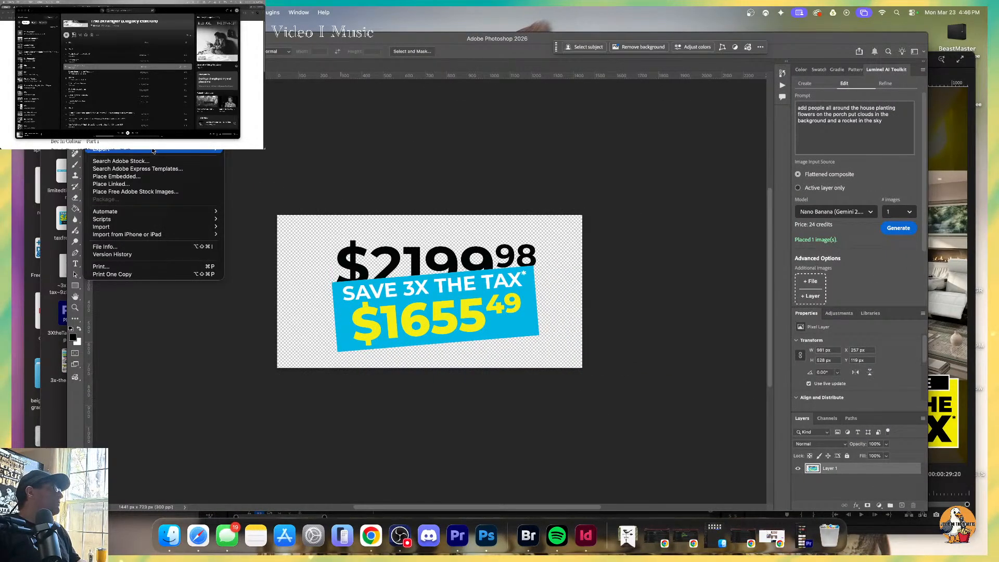
mouse_move(171, 150)
left_click(256, 149)
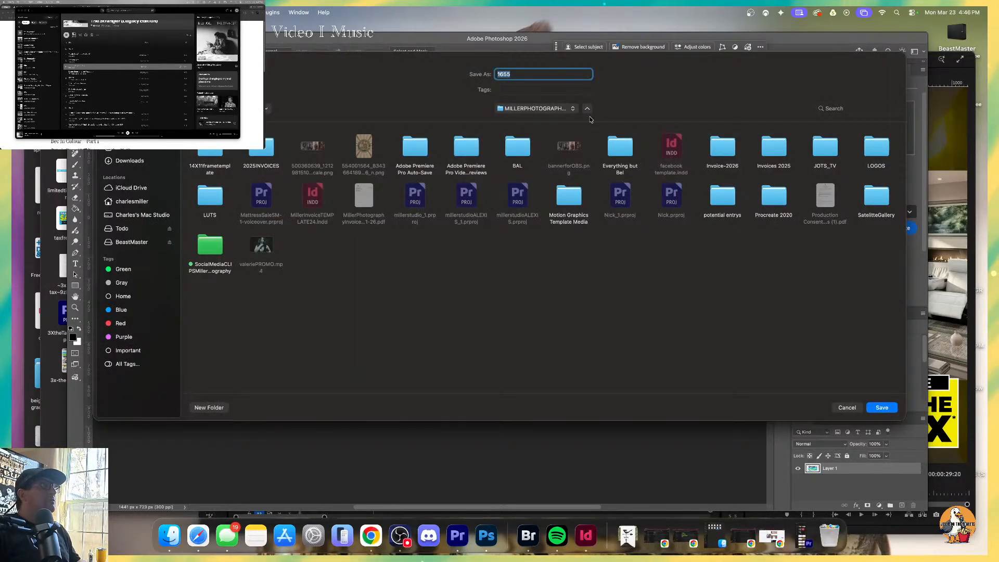
left_click(575, 109)
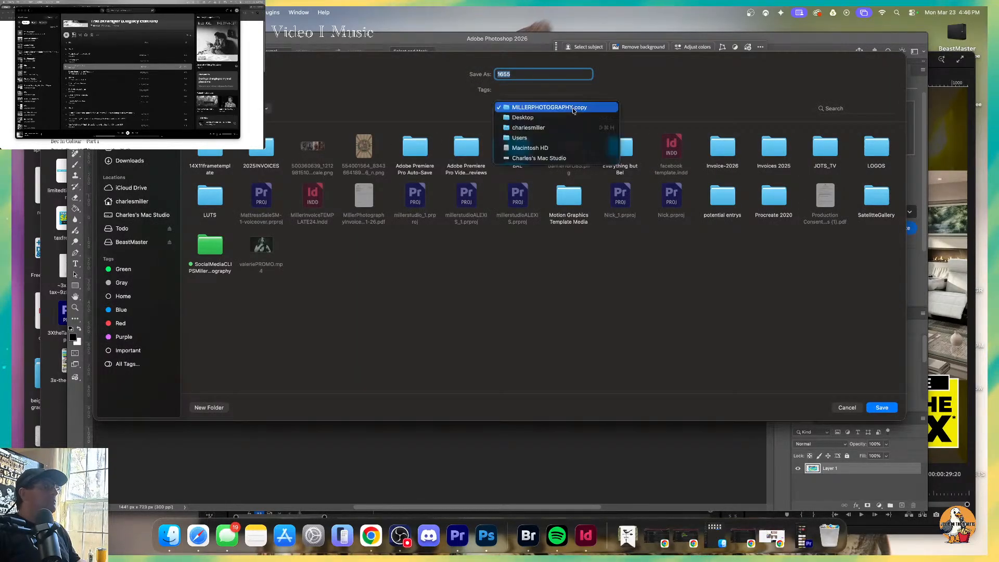
left_click(553, 183)
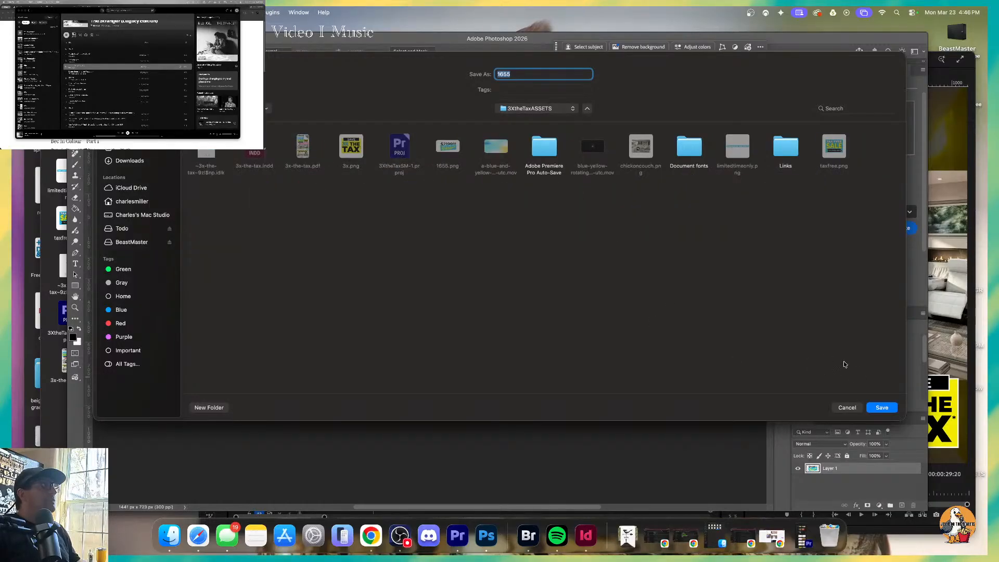
left_click(887, 409)
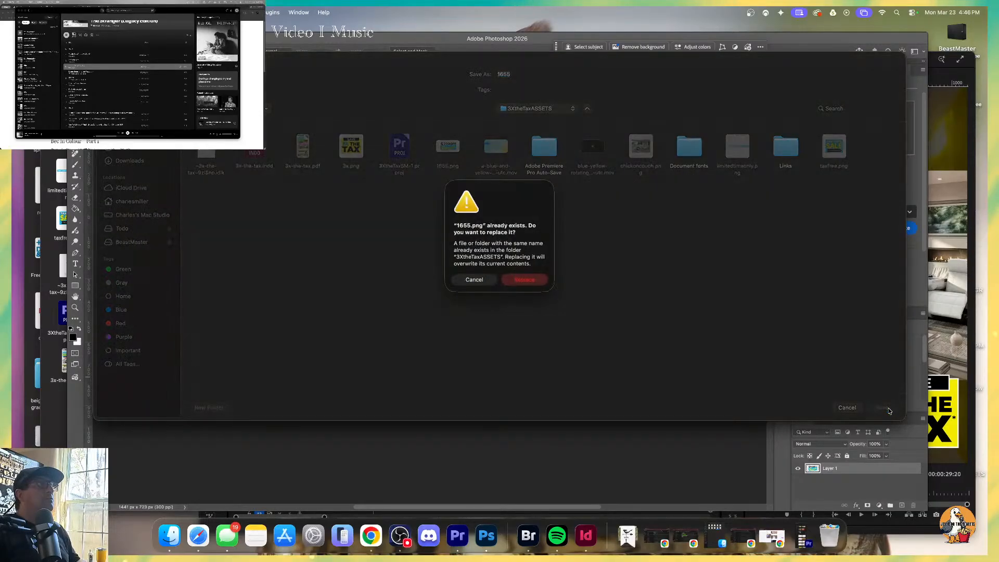
left_click(474, 280)
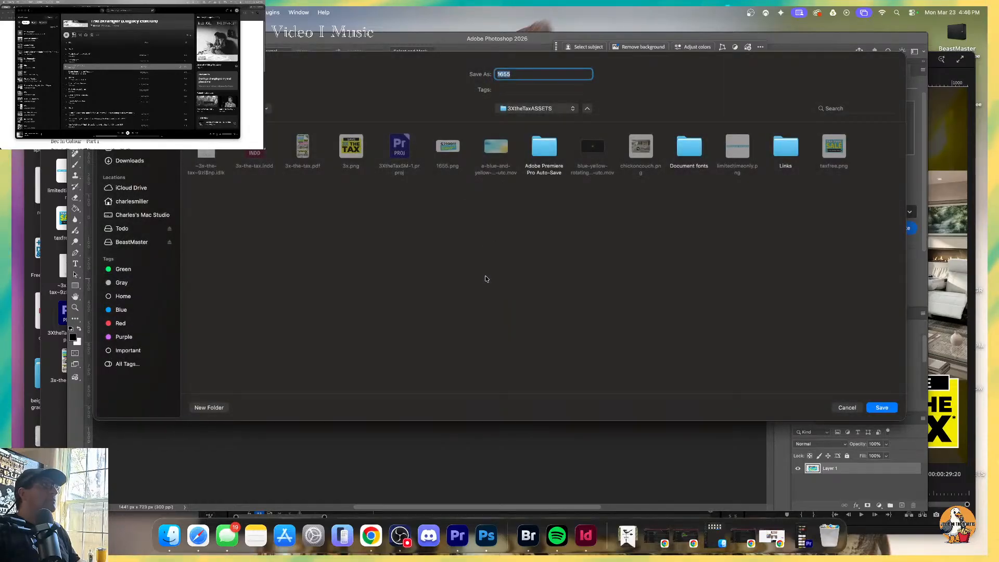
key("Escape")
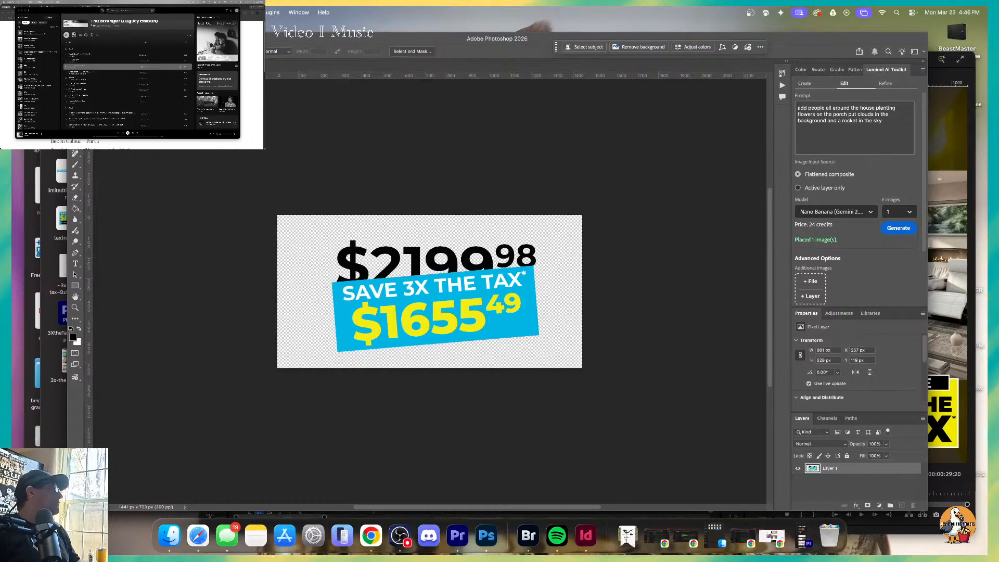
Save a PNG copy of the document as 1655.png in the 3XtheTaxASSETS folder, replacing the existing file and using the large file size option.
left_click(93, 13)
mouse_move(213, 150)
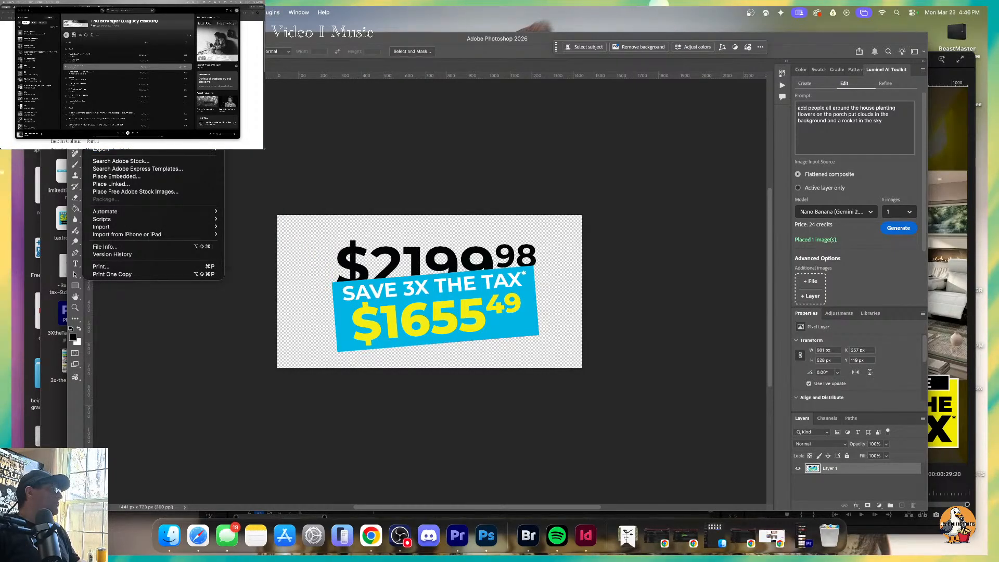
left_click(112, 114)
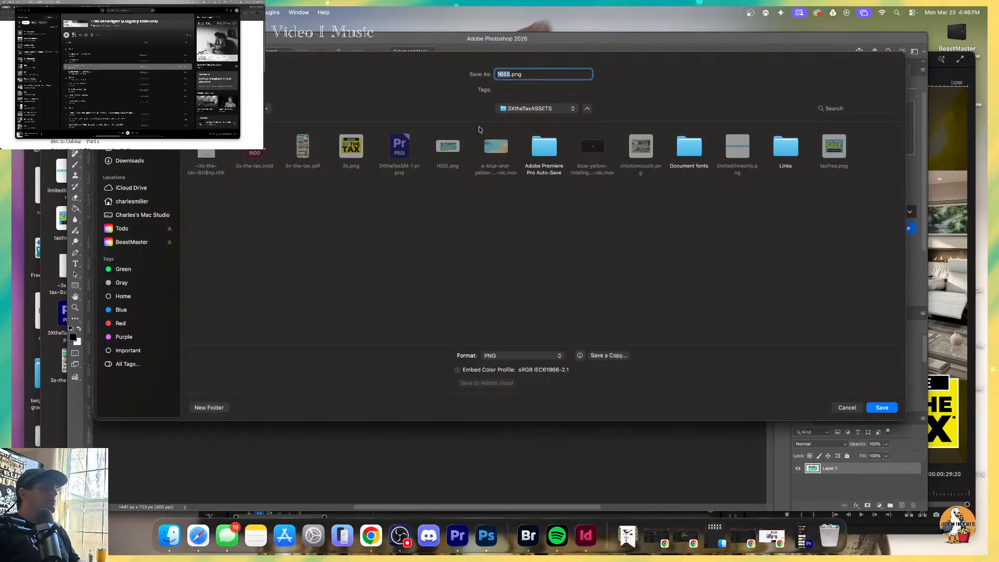
key("Return")
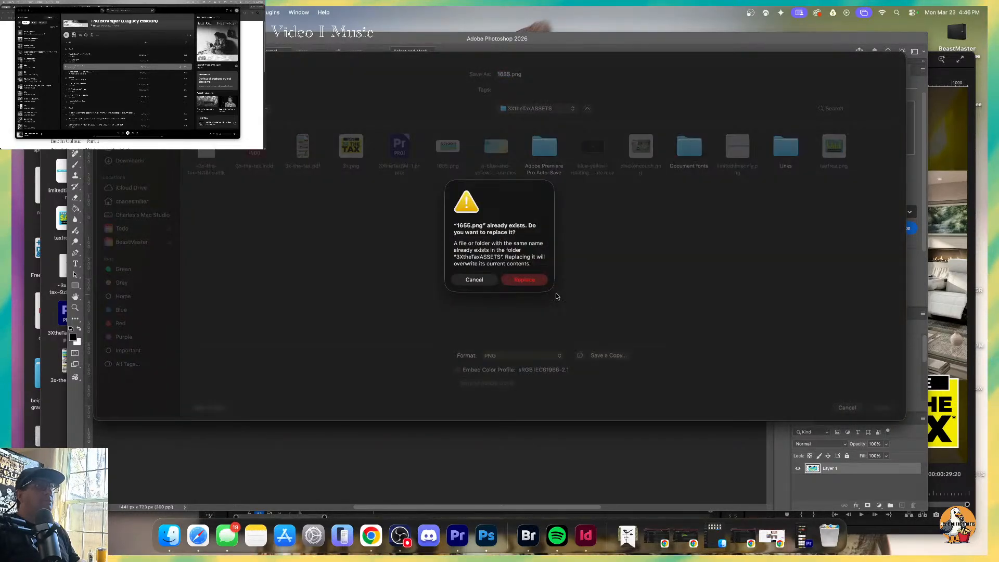
left_click(526, 280)
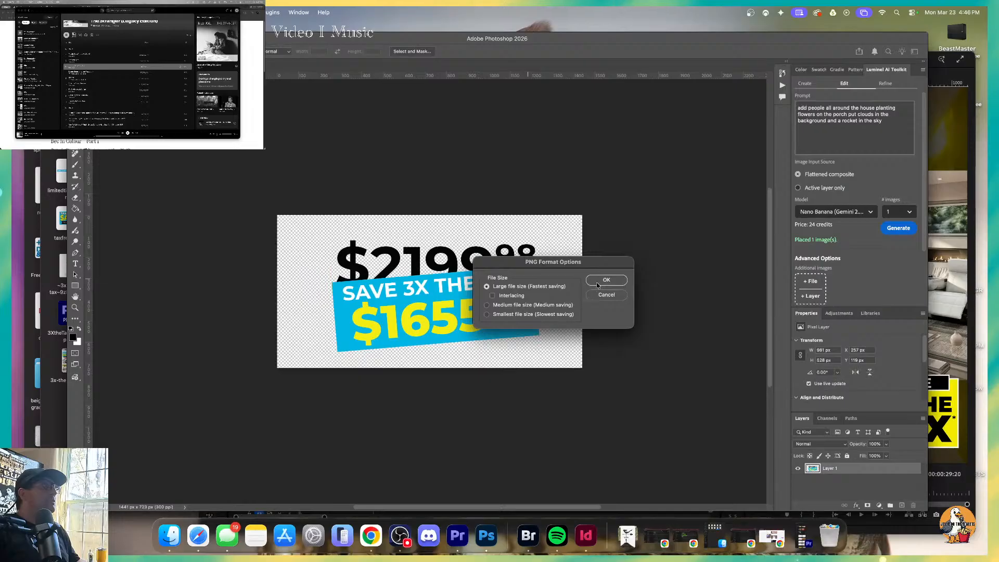
left_click(606, 279)
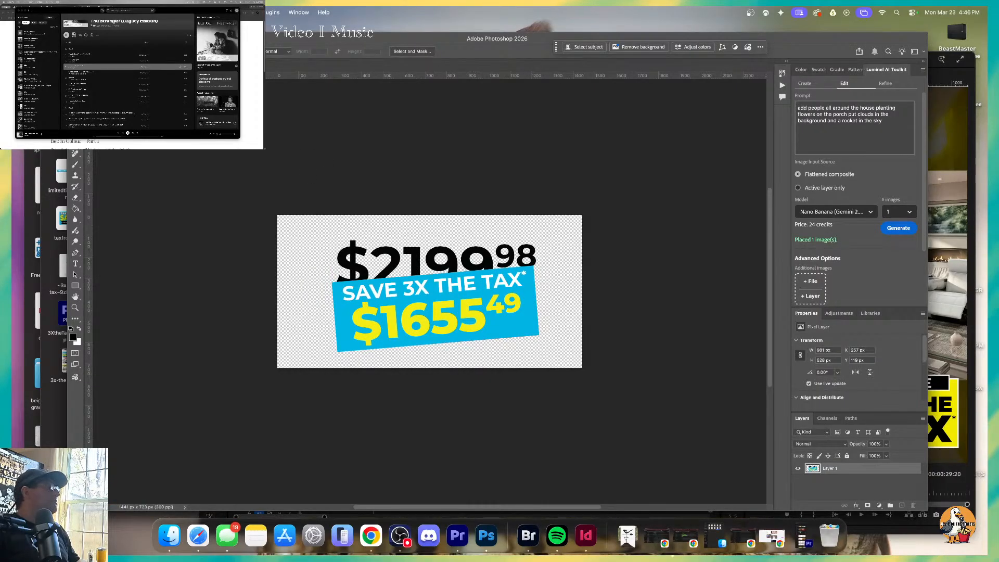
Minimize the Photoshop window, close the assets folder window, shift the Premiere window off the desktop icons, and reopen the 3XtheTaxASSETS folder.
key("super+m")
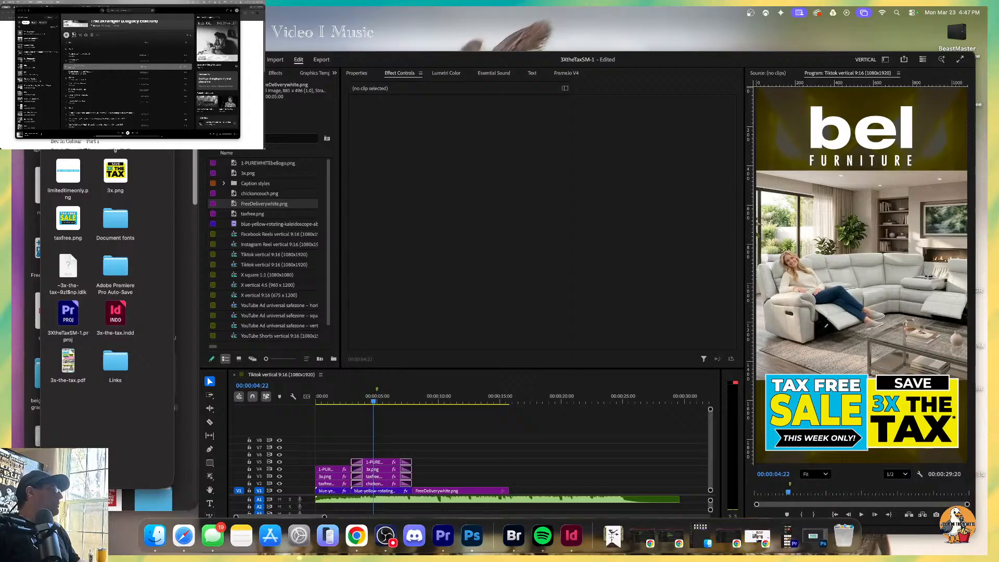
key("super+w")
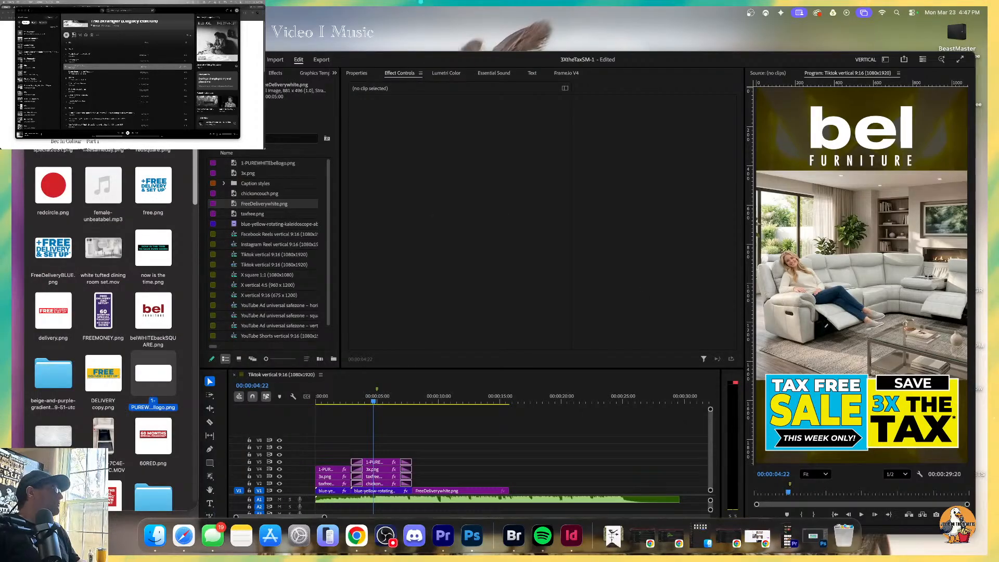
left_click_drag(812, 60, 764, 45)
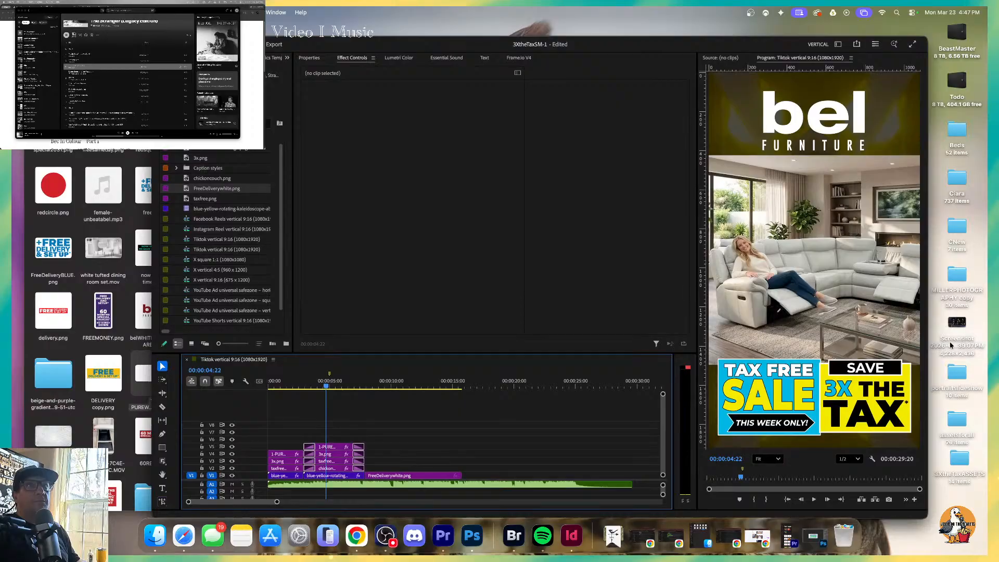
left_click(957, 420)
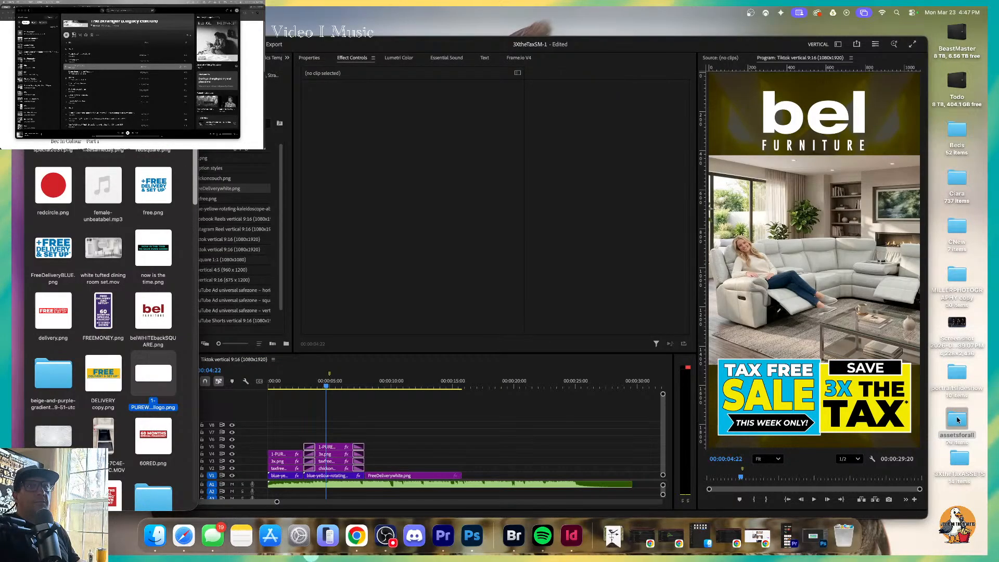
left_click(957, 459)
double_click(957, 458)
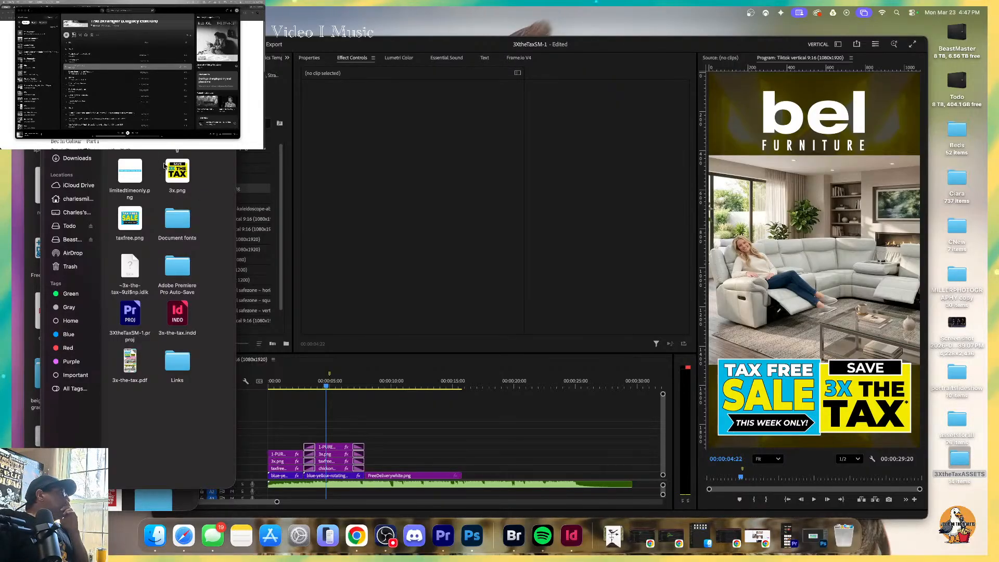
Place 1655.png on track V6 over the couch section and scale it to about 61 at the couch photo's upper left.
left_click_drag(265, 382, 360, 432)
left_click(810, 242)
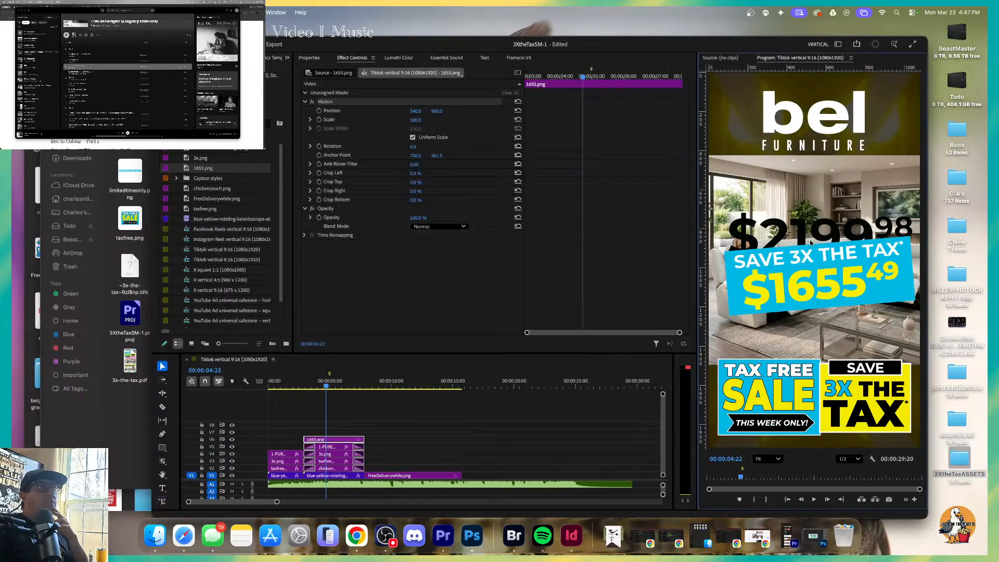
left_click_drag(814, 189, 860, 182)
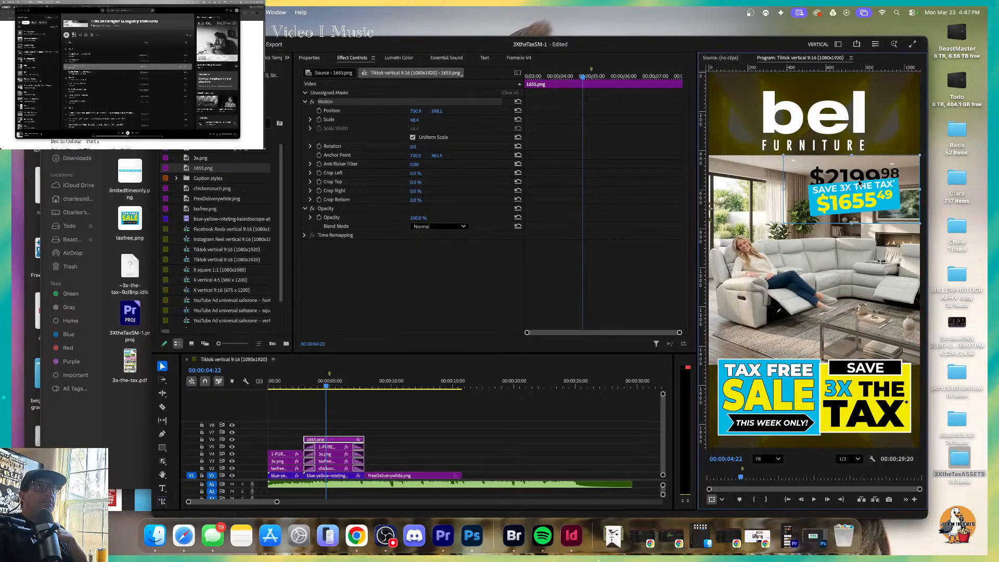
left_click_drag(852, 156, 774, 170)
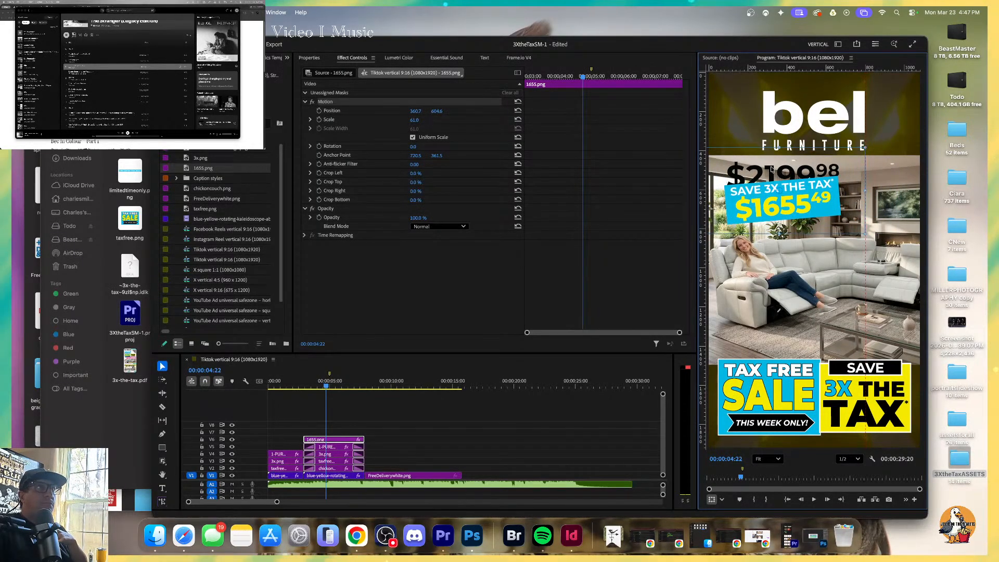
left_click_drag(792, 174, 789, 173)
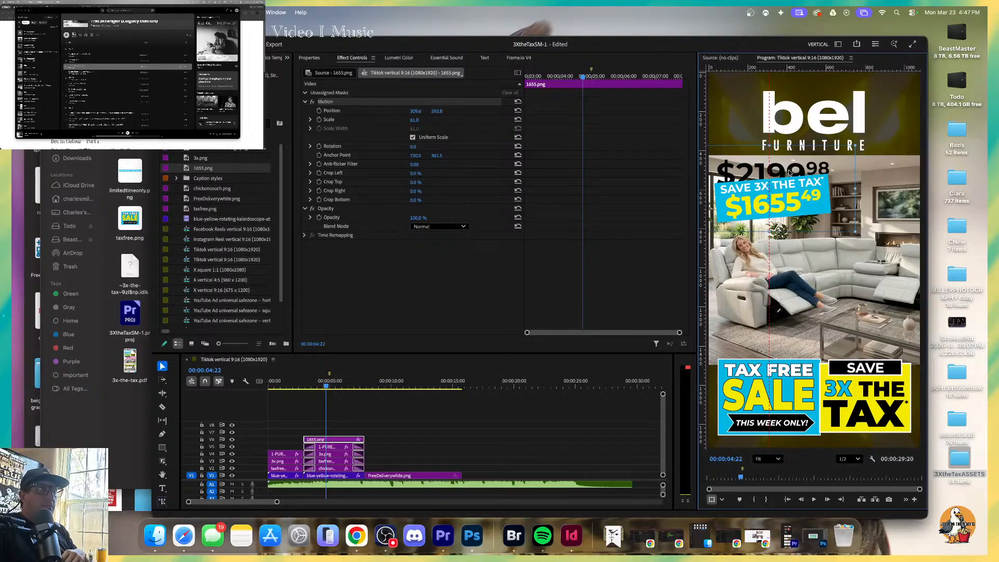
Nudge the 1655 price graphic right and up to about position 325.6, 577.8.
key("Right")
key("Right")
key("Right")
key("Right")
key("Right")
key("Right")
key("Right")
key("Right")
key("Right")
key("Right")
key("Right")
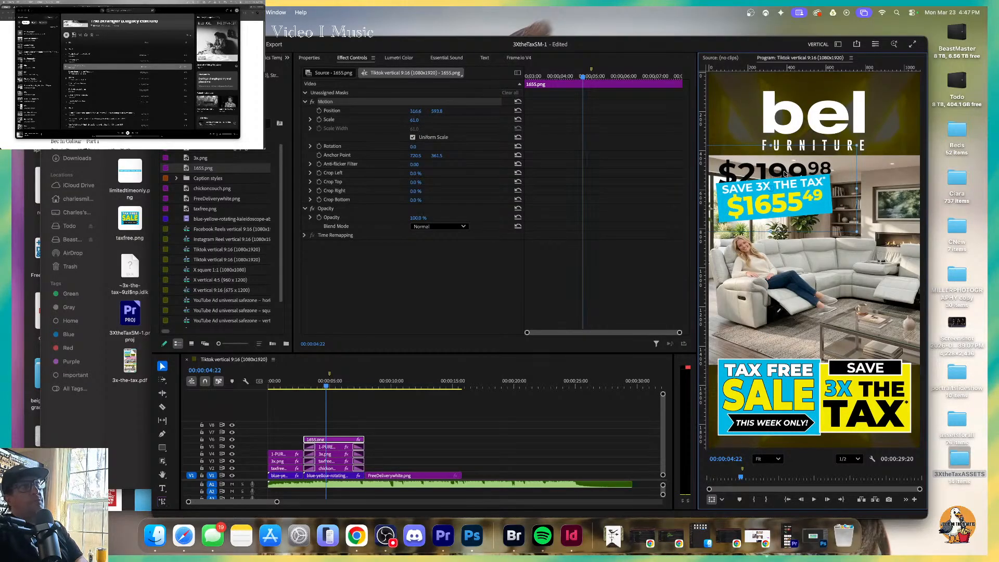
key("Right")
key("Right")
key("Right")
key("Right")
key("Right")
key("Up")
key("Up")
key("Up")
key("Up")
key("Up")
key("Up")
key("Up")
key("Up")
key("Up")
key("Up")
key("Up")
key("Up")
key("Up")
key("Up")
key("Up")
key("Up")
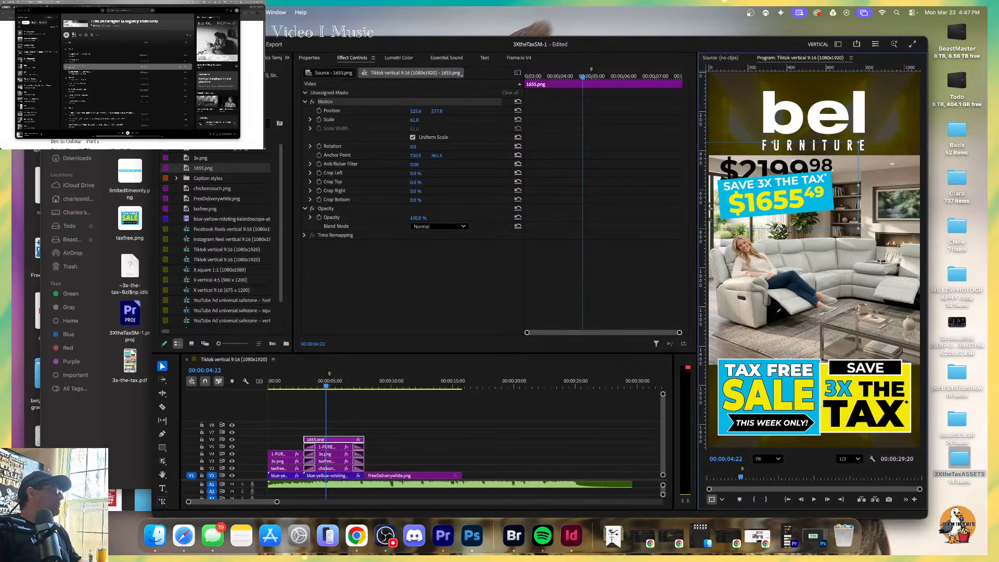
Narrow the Premiere window to uncover the 3XtheTaxASSETS folder and select limitedtimeonly.png there.
left_click_drag(152, 37, 253, 35)
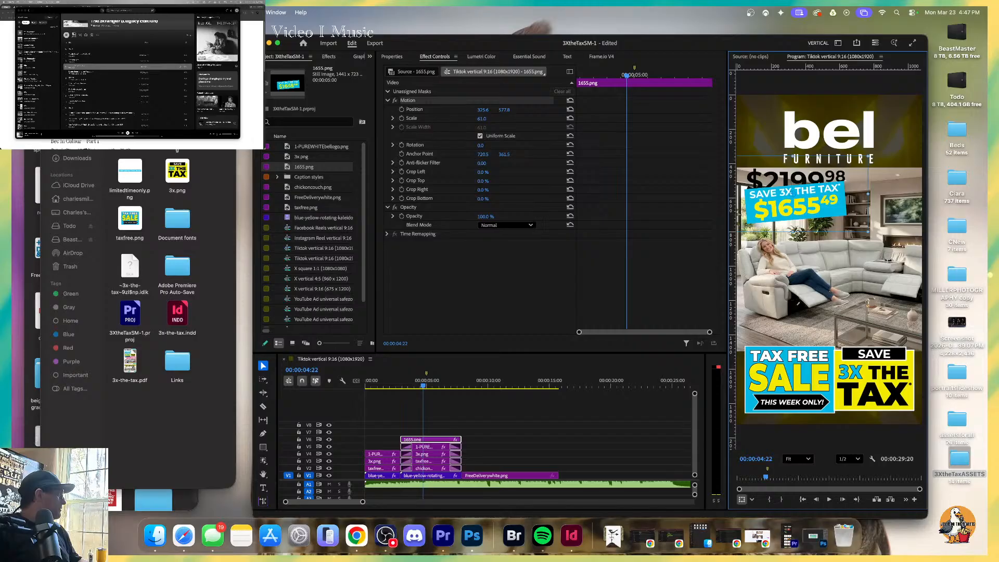
key("super+Tab")
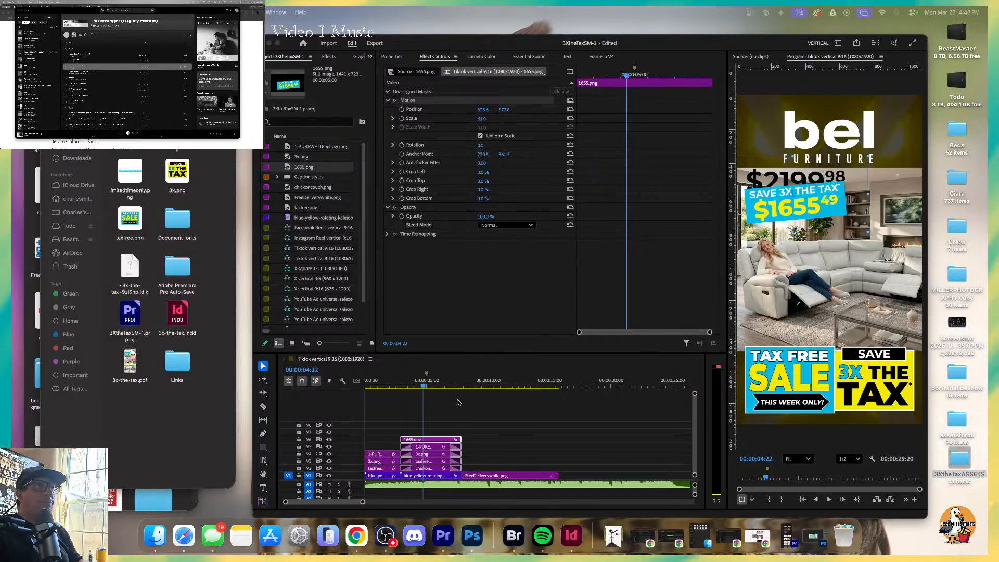
left_click(134, 180)
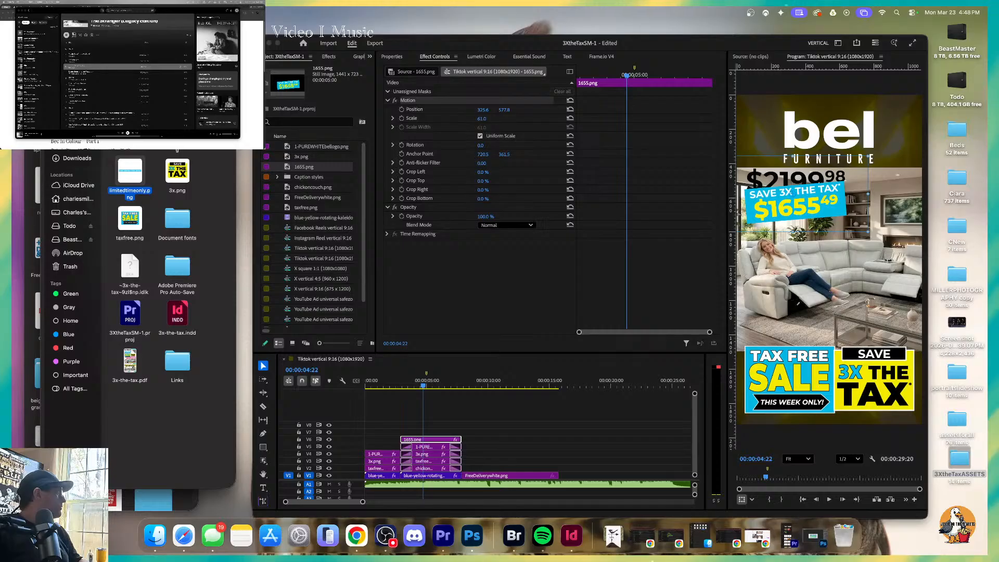
key("super+m")
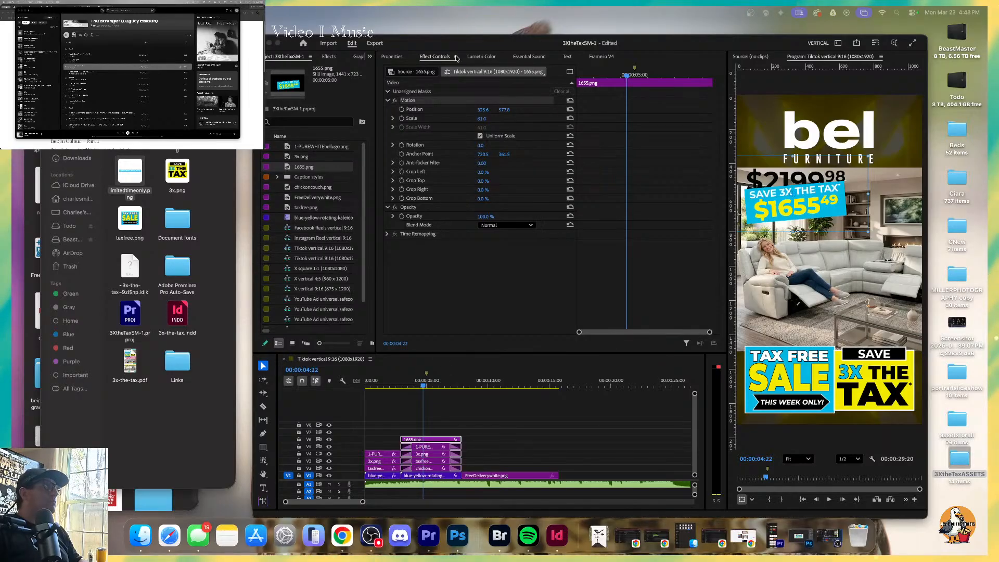
Add the Arrow 22 graphics template on track V7, trim its end to the couch section, and move the arrow above the SAVE 3X THE TAX badge.
left_click(328, 56)
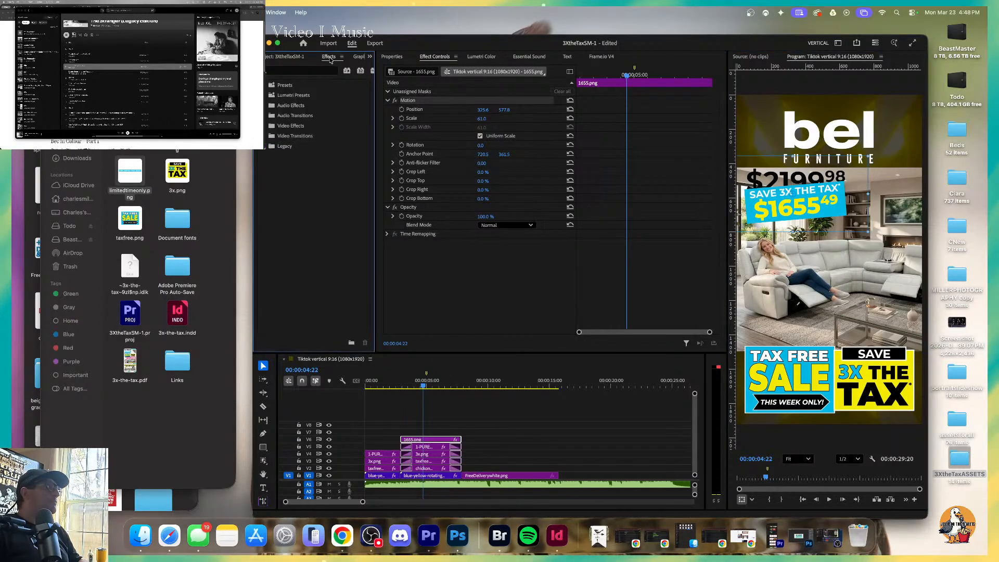
left_click(358, 57)
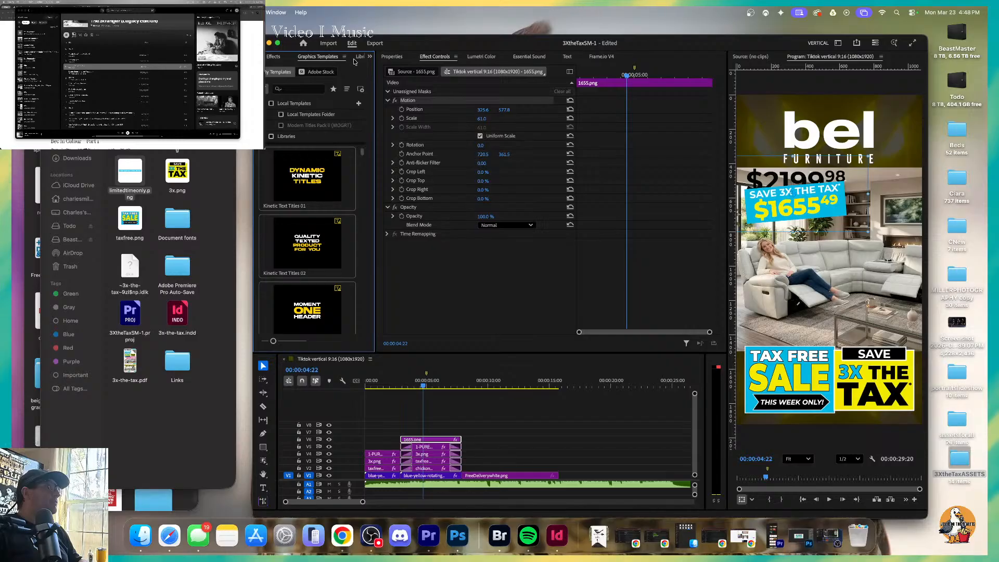
left_click_drag(364, 152, 519, 435)
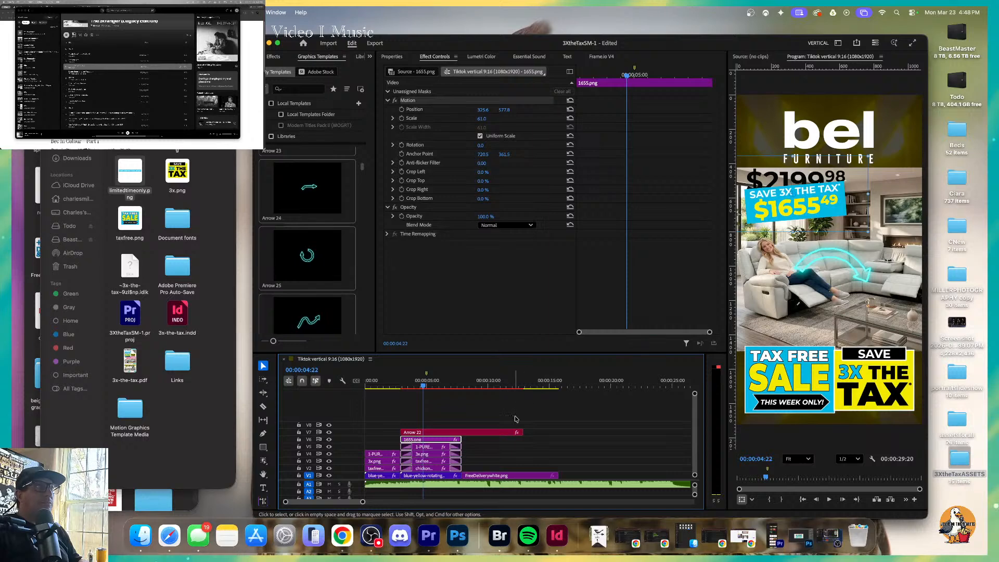
left_click_drag(520, 432, 461, 432)
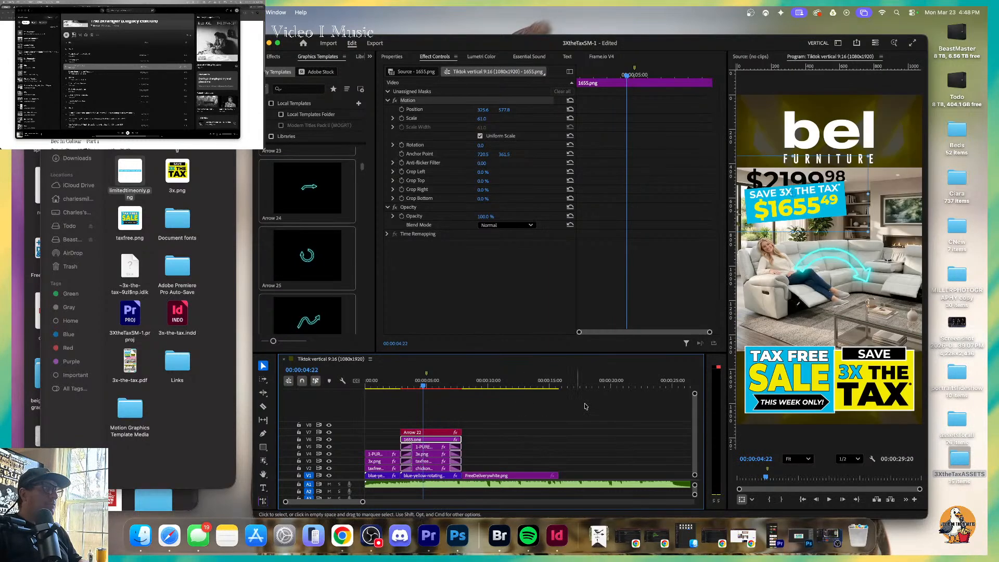
left_click(441, 433)
left_click_drag(811, 280, 828, 321)
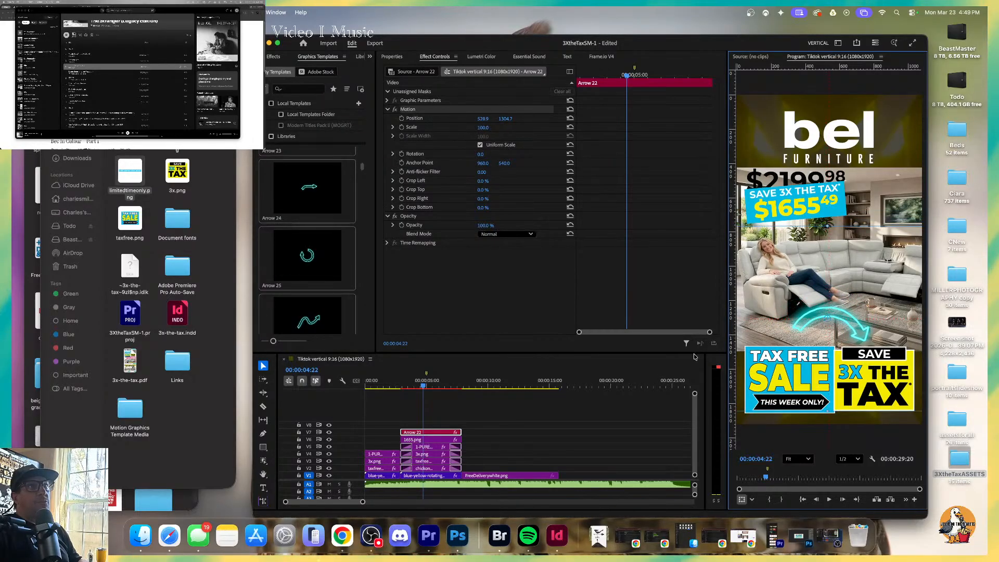
Render and play the sequence preview, and trim the start of the Arrow 22 clip to 00:00:05:02.
left_click(465, 384)
key("Return")
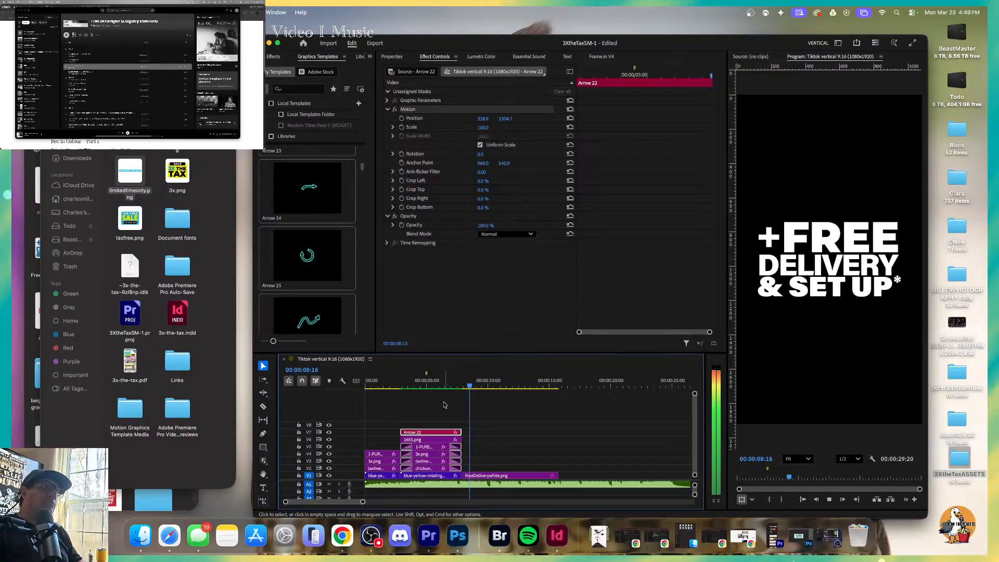
left_click(428, 385)
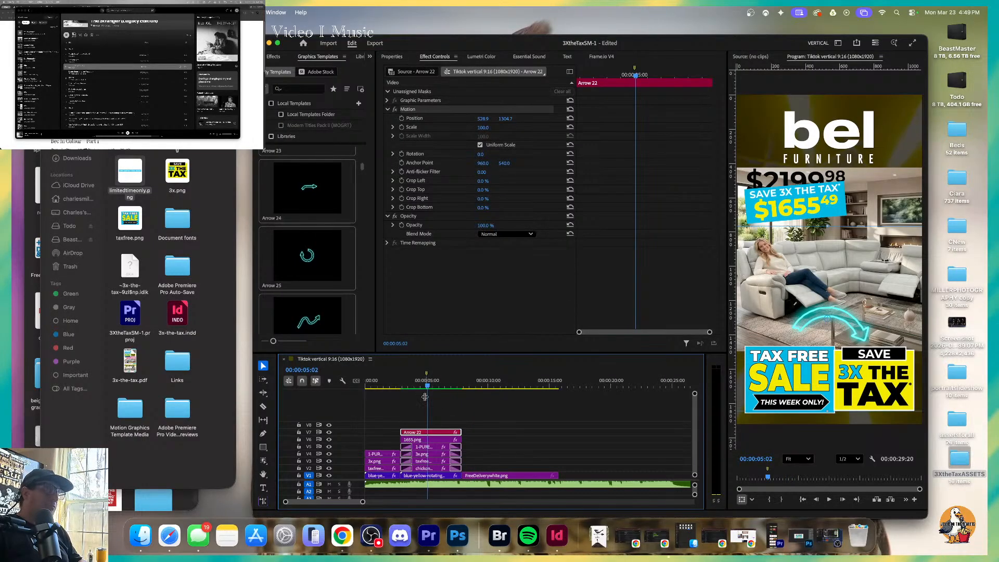
left_click_drag(404, 432, 428, 432)
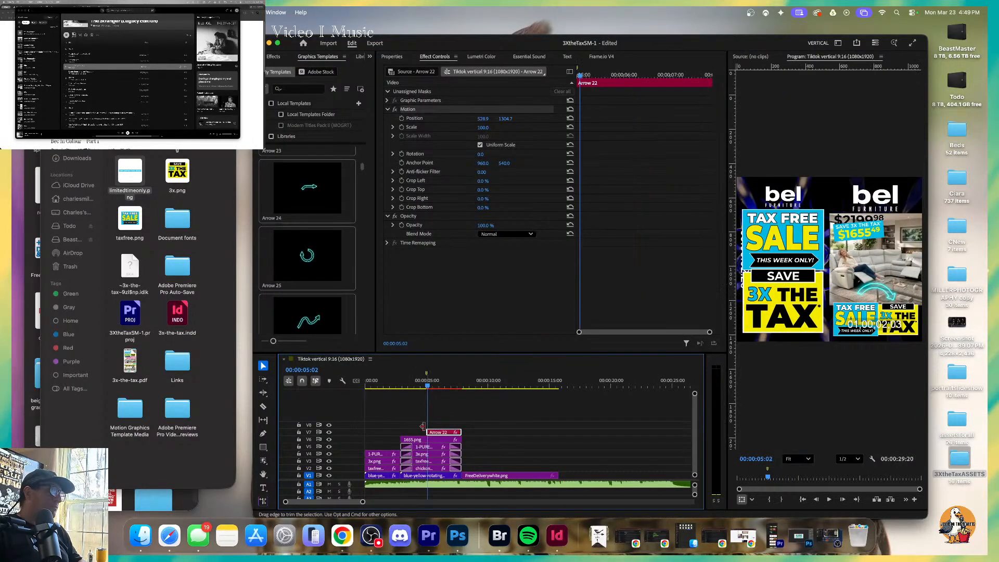
Render the sequence again, play back the couch section to check the arrow's timing, and park the playhead at 00:00:06:27.
left_click(398, 374)
key("Return")
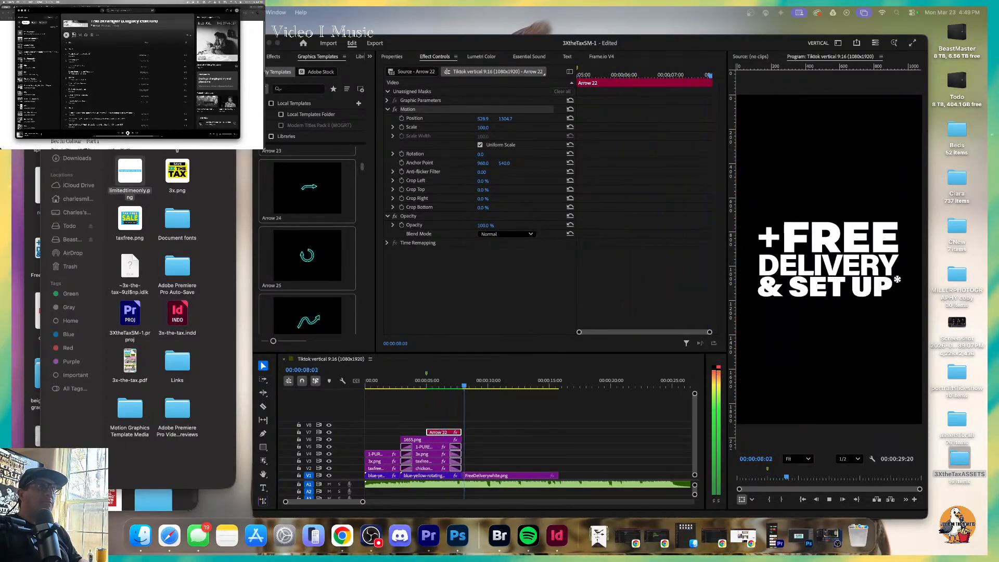
left_click(391, 383)
key("space")
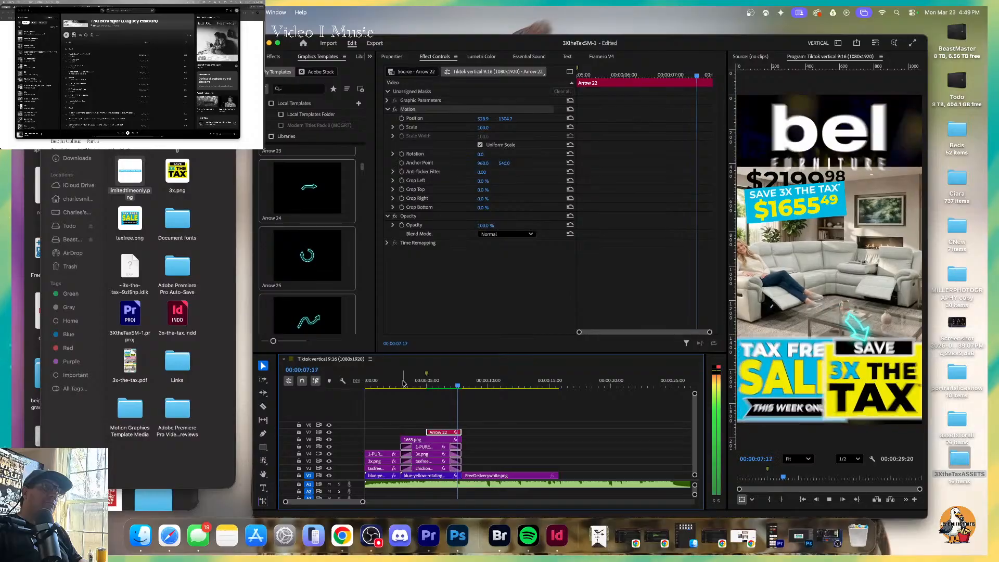
left_click(450, 384)
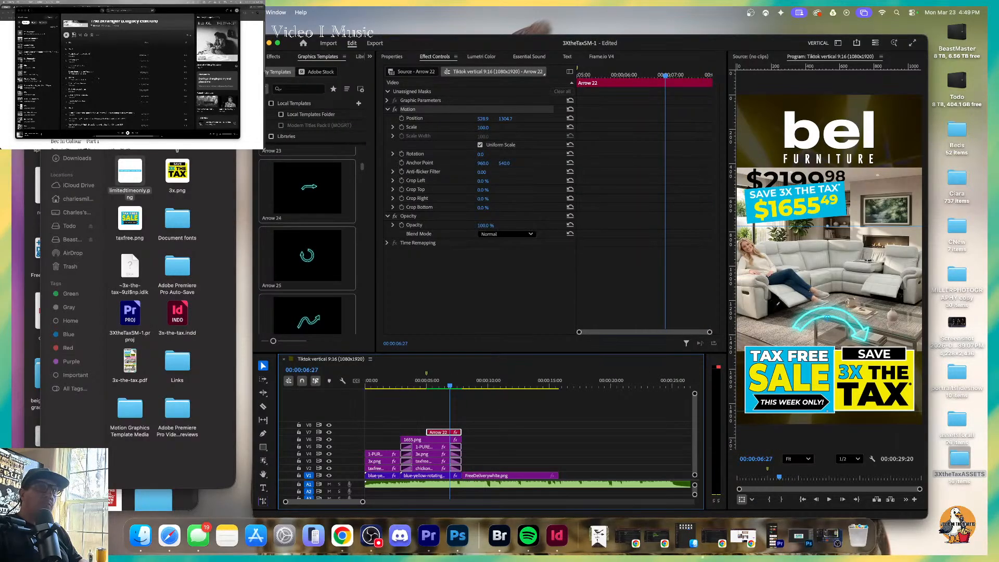
Play another song from the Spotify track list and return to the Premiere timeline.
double_click(96, 55)
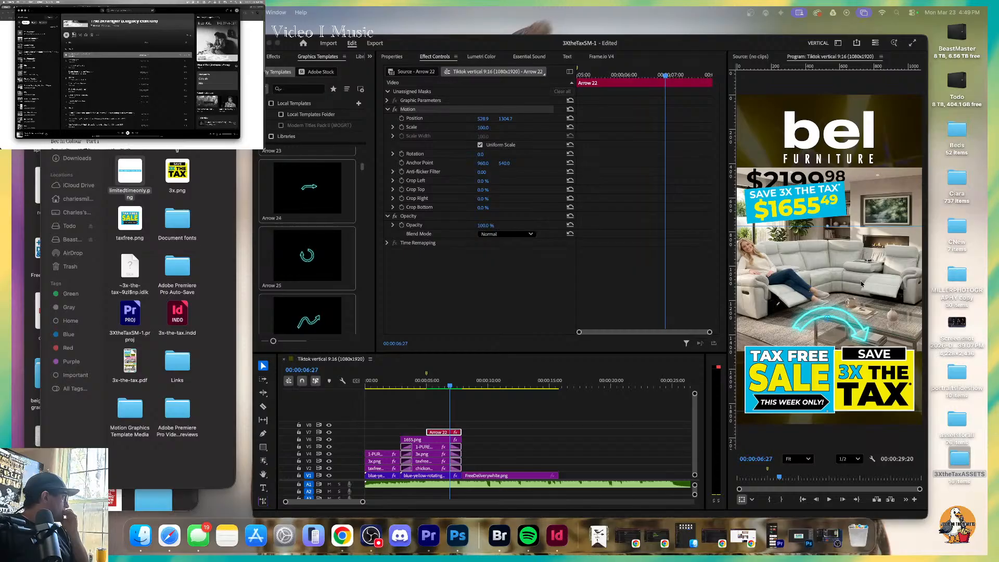
left_click(519, 404)
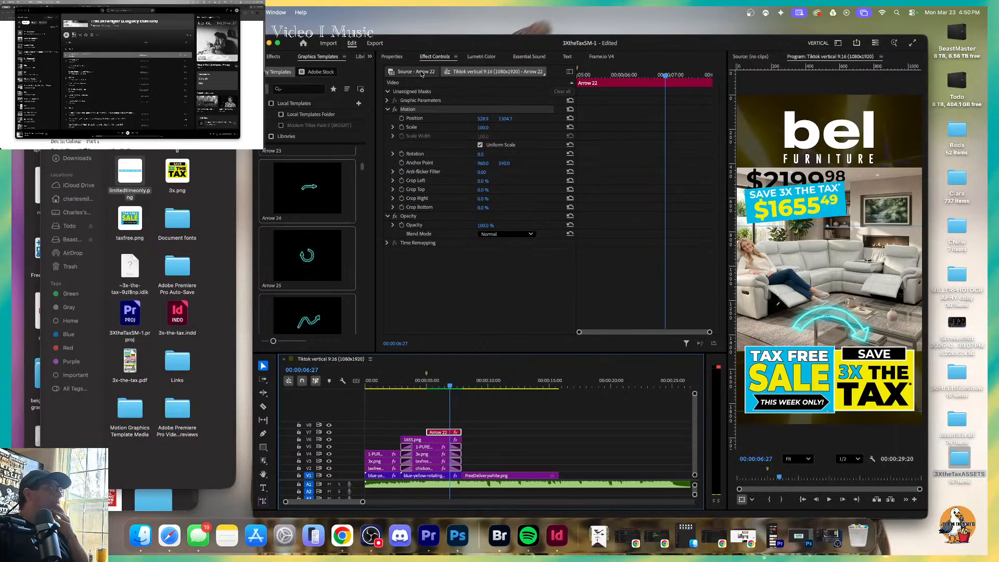
Add the Title 04 graphics template on track V8, accept the font substitution, and trim the clip to the length of the couch section.
left_click(363, 186)
left_click_drag(363, 186, 393, 423)
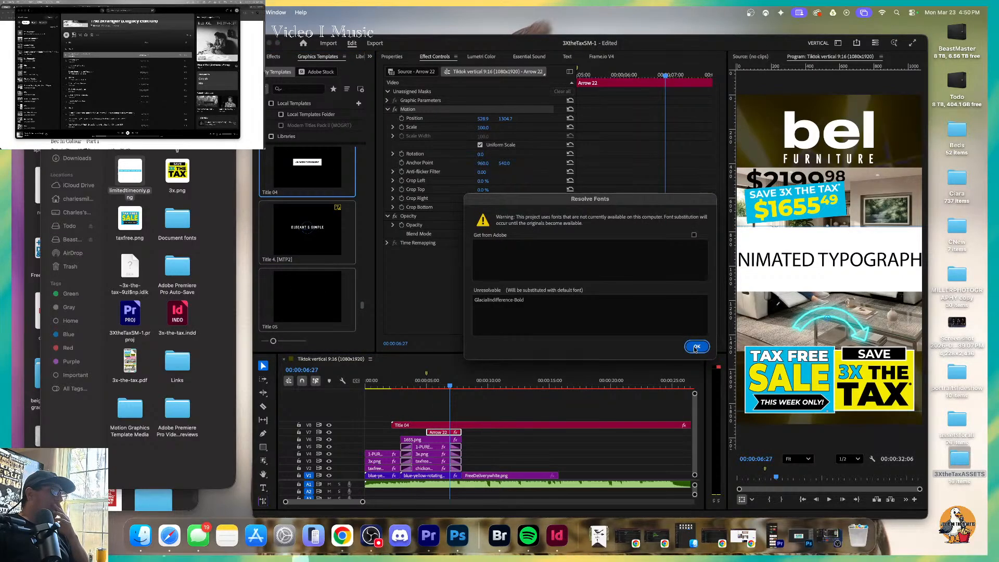
key("Return")
left_click_drag(392, 424, 461, 425)
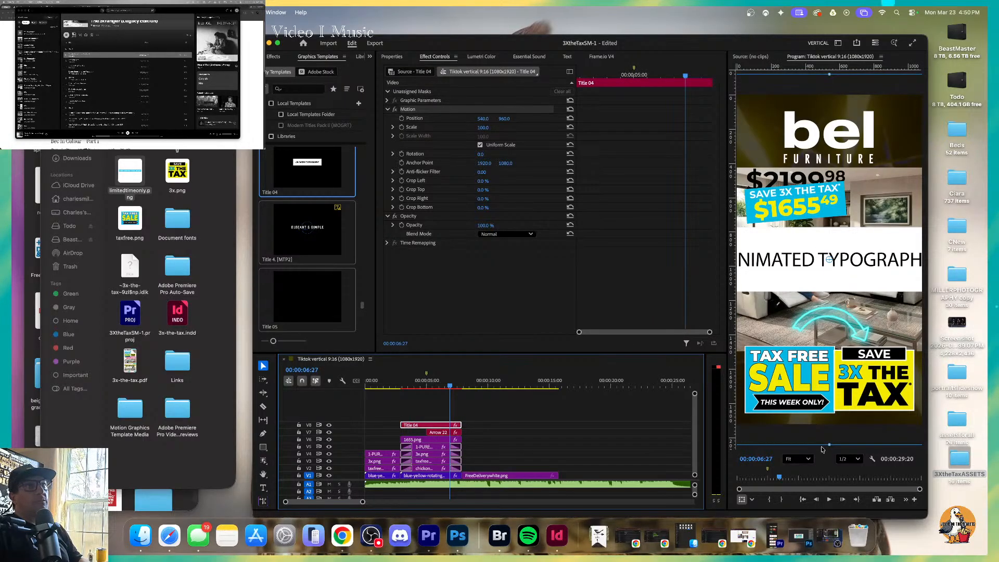
Scale the Title 04 graphic down to about 29% and place it beside the $1655 price graphic, above the couch.
left_click_drag(829, 445, 830, 293)
left_click_drag(846, 254, 889, 241)
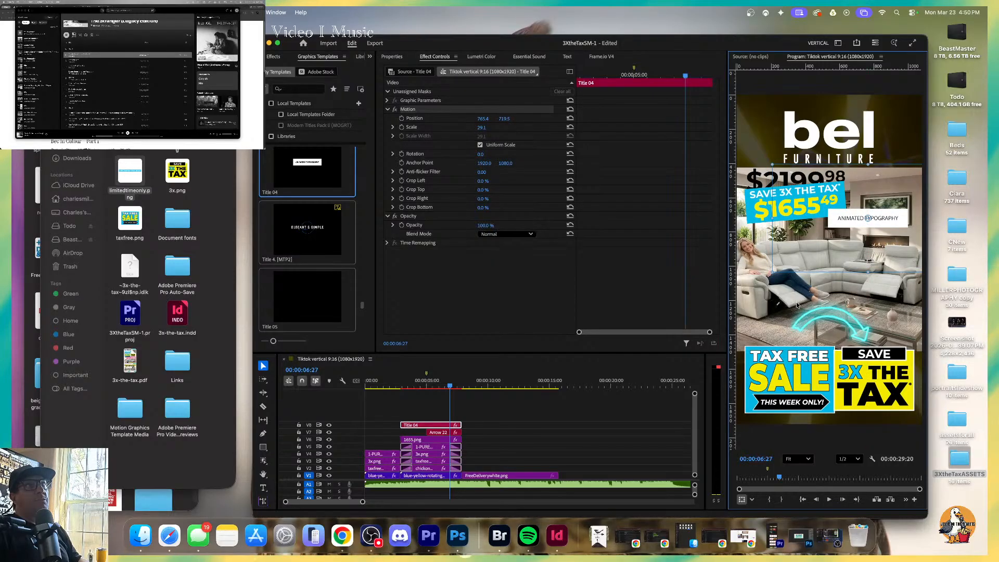
Change the Title 04 text's font to Montserrat Black.
double_click(421, 425)
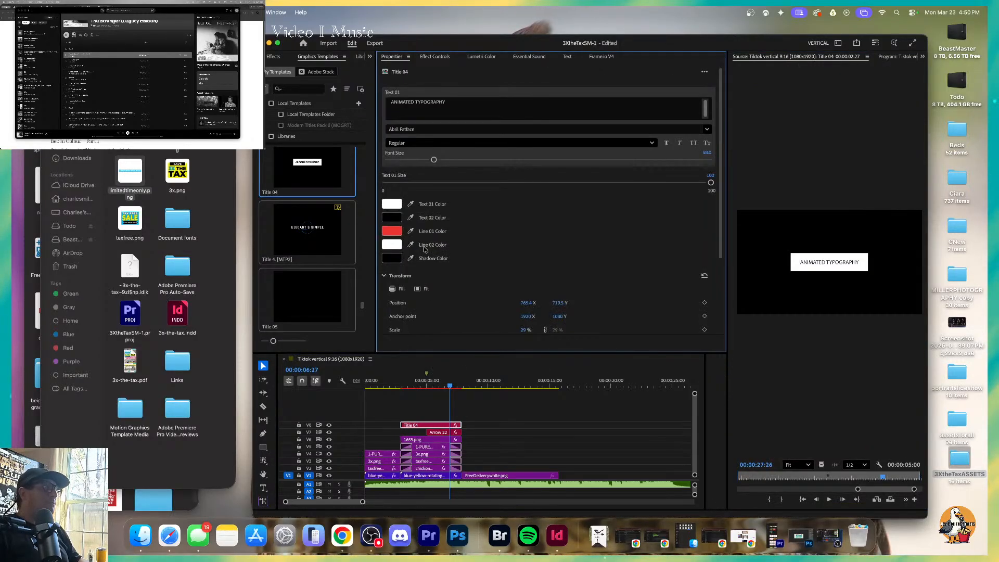
left_click(424, 130)
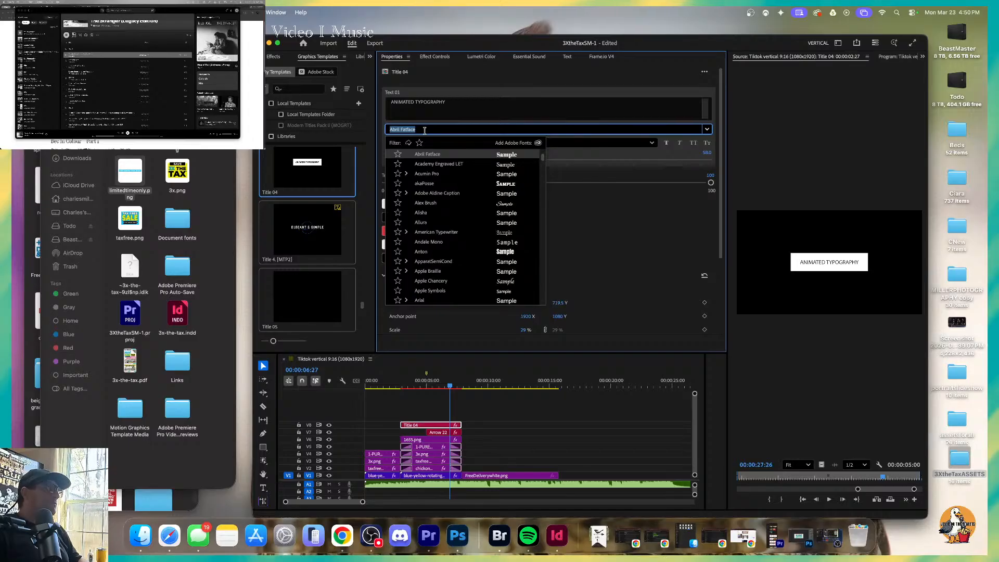
type("am")
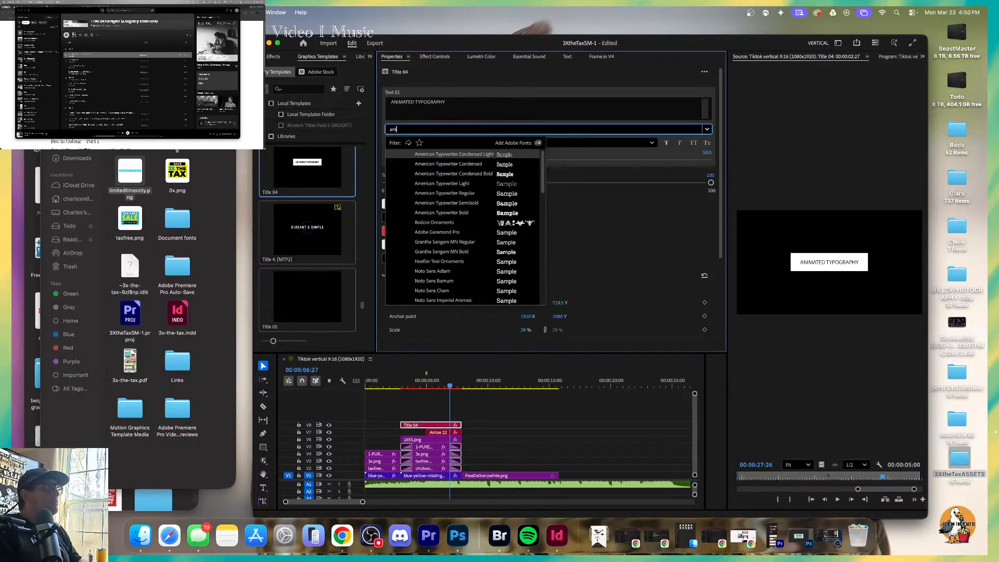
key("BackSpace")
key("BackSpace")
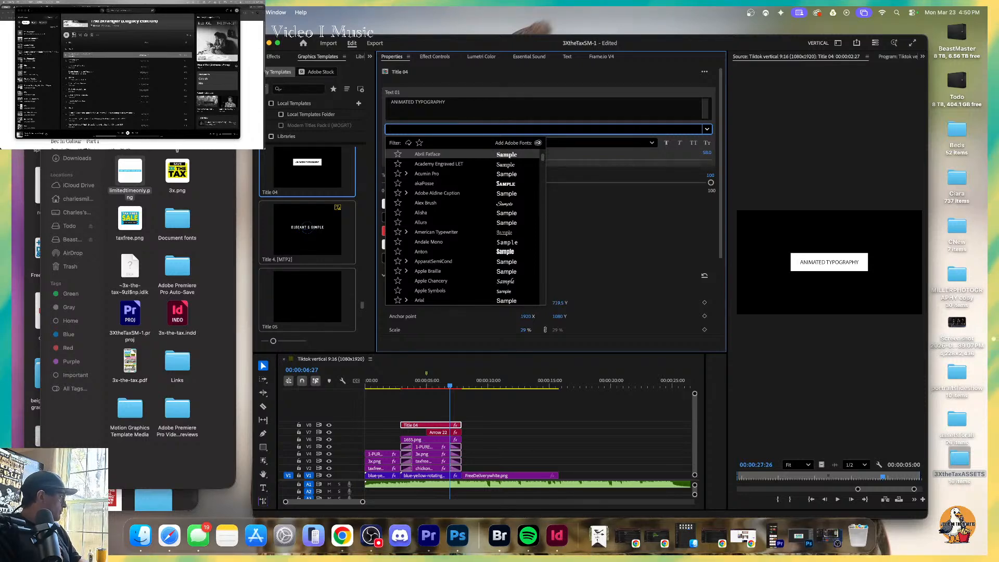
type("mon")
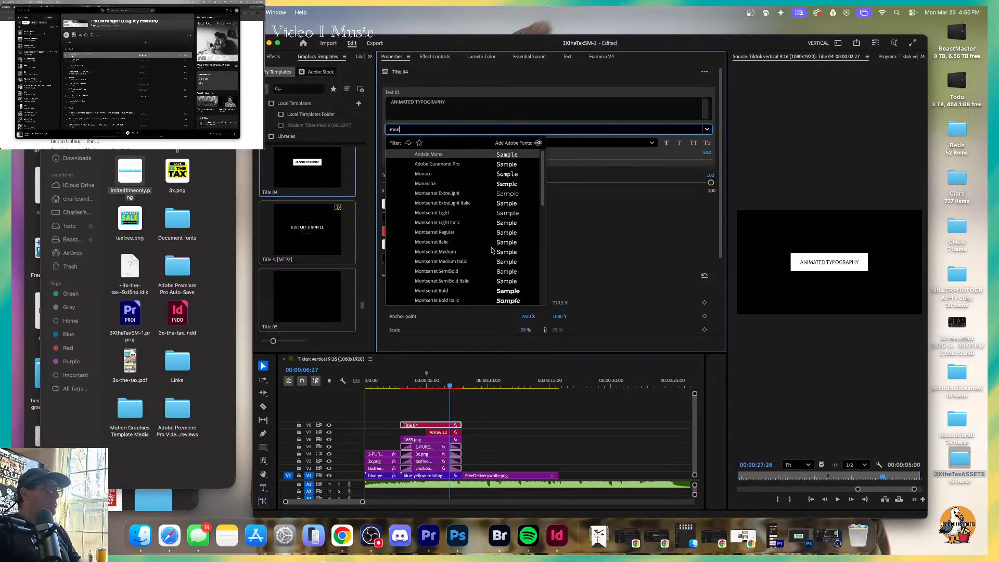
scroll(492, 251, "down", 2)
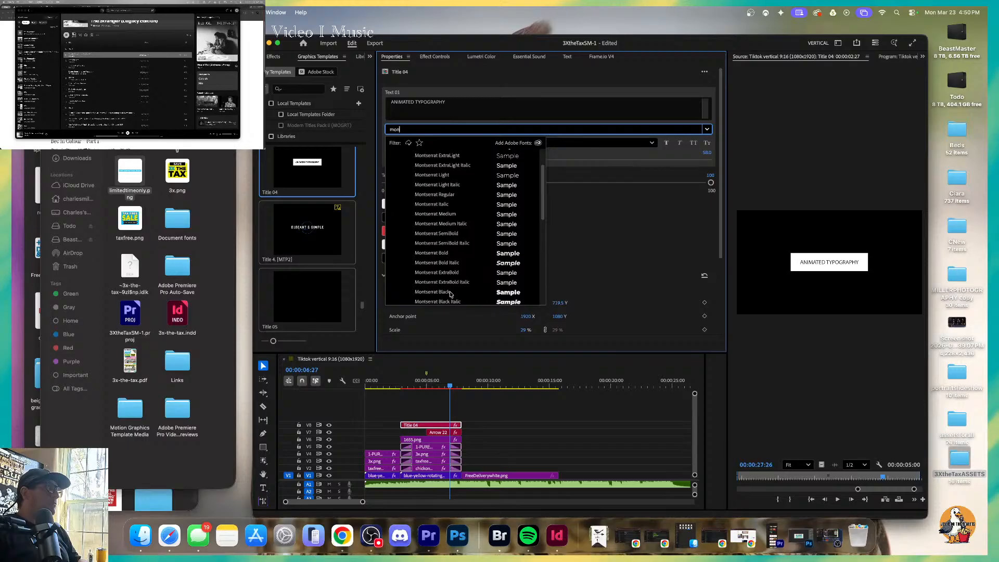
left_click(450, 292)
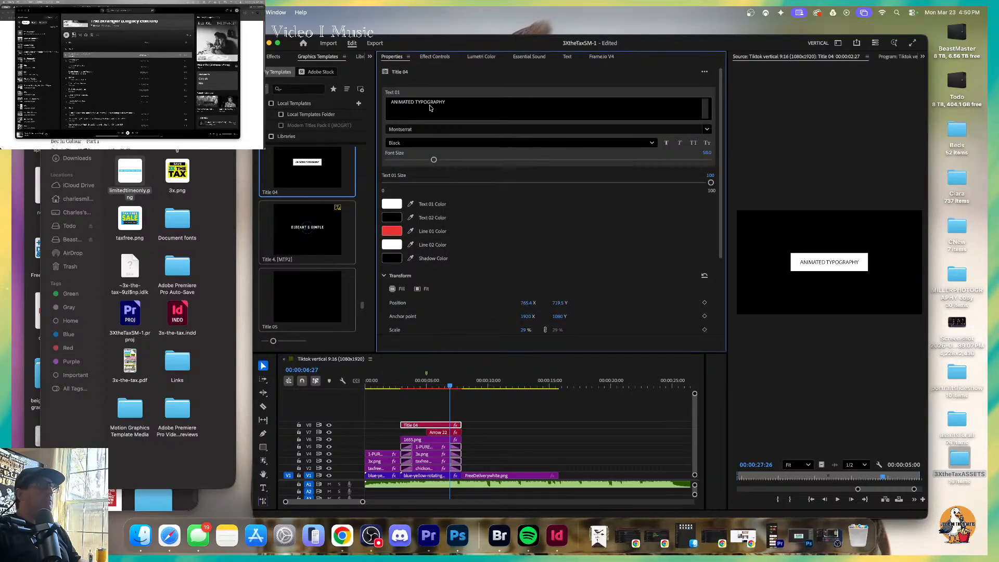
Replace the Title 04 placeholder text with "ONLY $35 A MONTH*".
triple_click(429, 104)
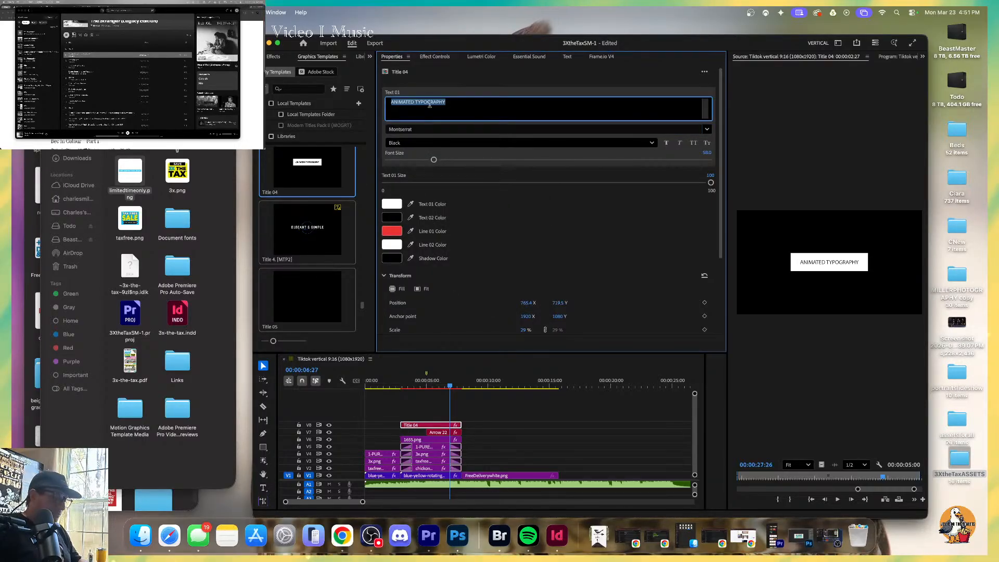
type("ONLY $35")
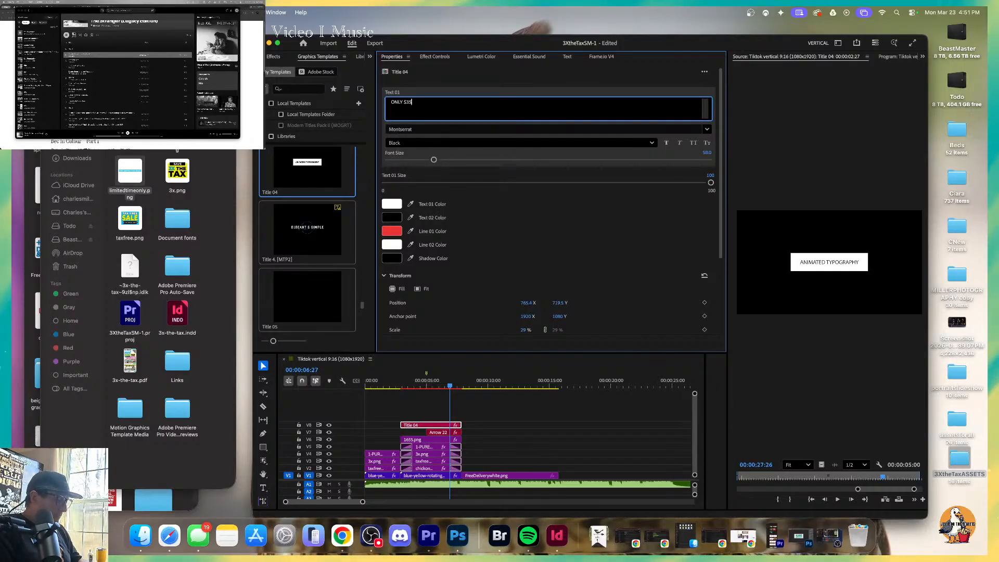
type(" A MONT")
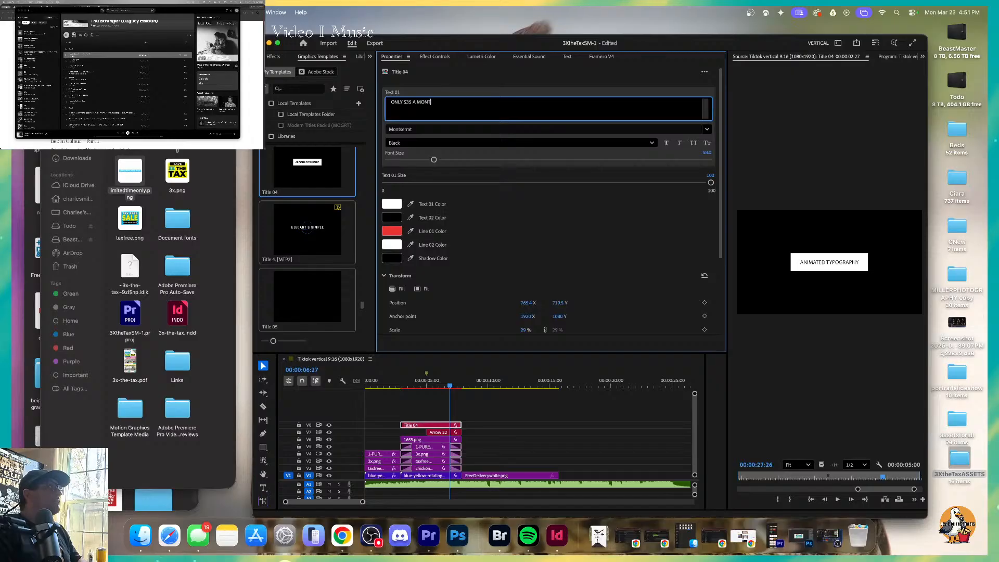
type("H*")
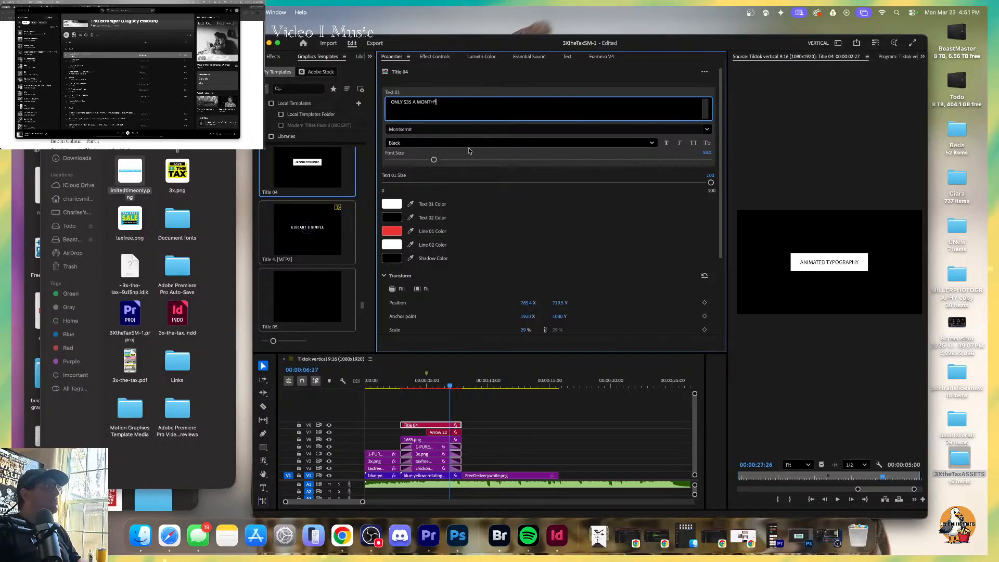
Scrub over the updated title, render the sequence preview, and replay it from 00:00:02:11 to check the title's entrance.
left_click(455, 385)
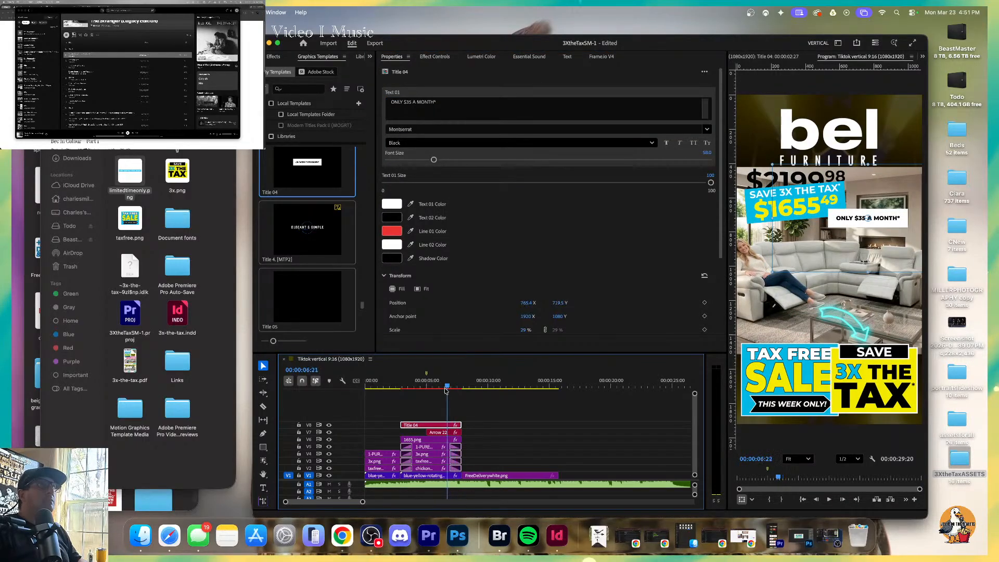
mouse_move(446, 391)
left_mouse_down()
mouse_move(413, 392)
mouse_move(454, 384)
left_mouse_up()
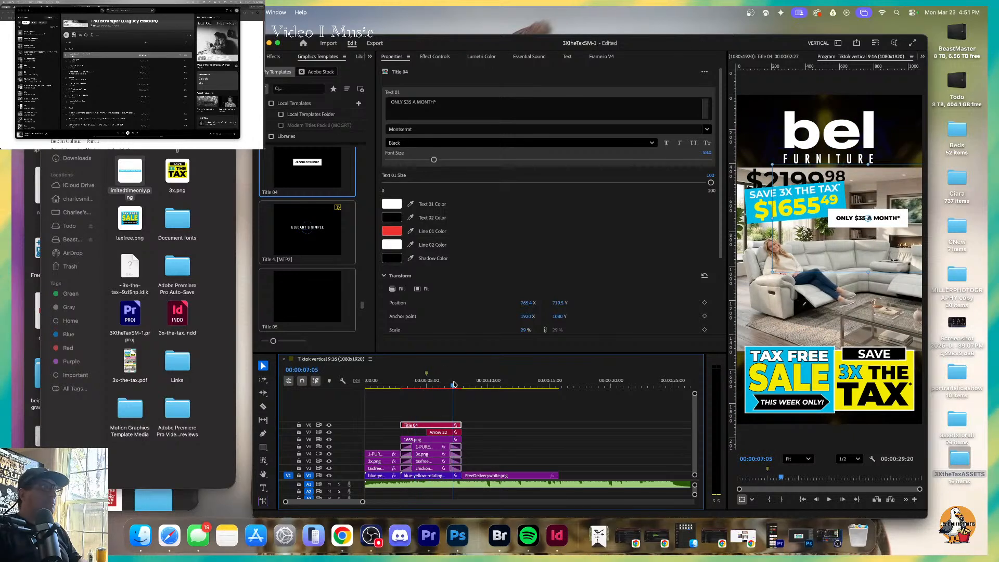
key("Return")
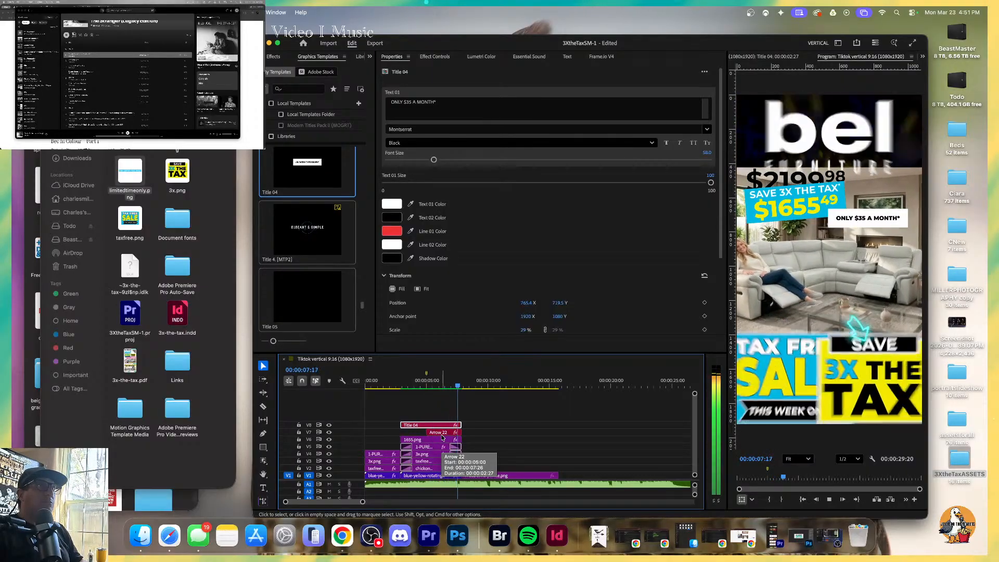
left_click(394, 386)
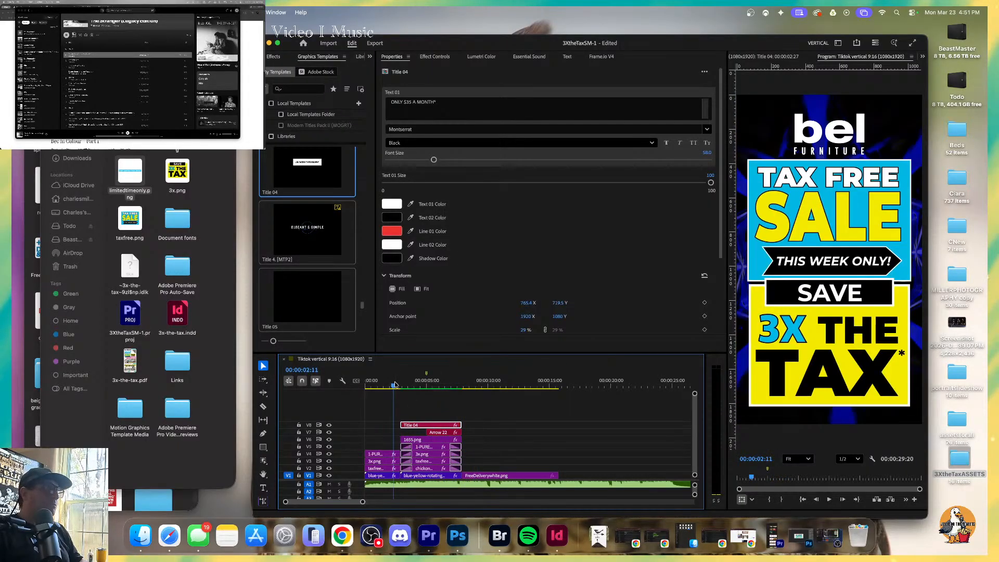
key("space")
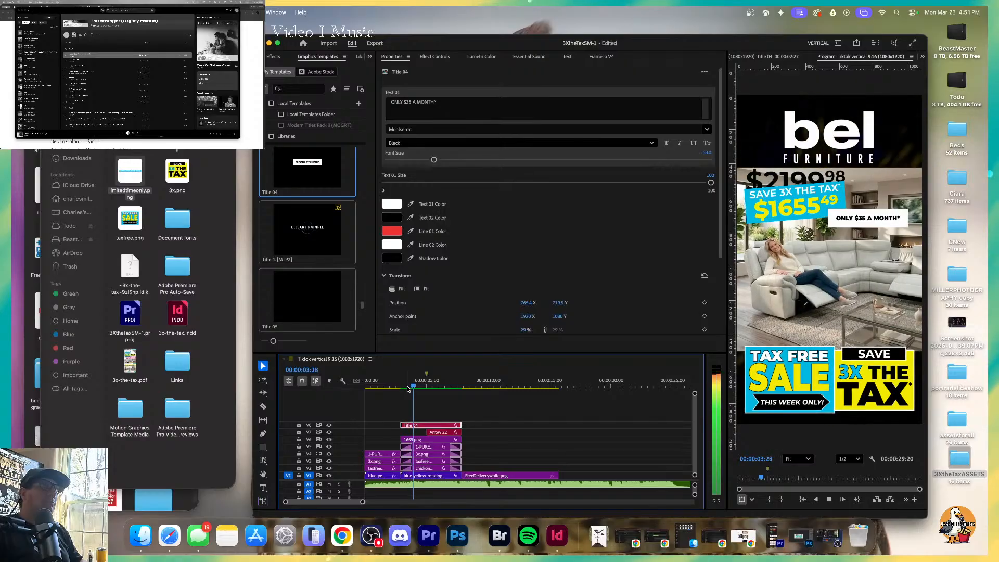
Readjust the Title 04 clip on track V8 and trim its start and end to match the couch section.
mouse_move(441, 432)
left_mouse_down()
mouse_move(538, 433)
mouse_move(365, 425)
left_mouse_up()
mouse_move(385, 426)
left_mouse_down()
mouse_move(448, 428)
mouse_move(402, 425)
left_mouse_up()
left_click(415, 427)
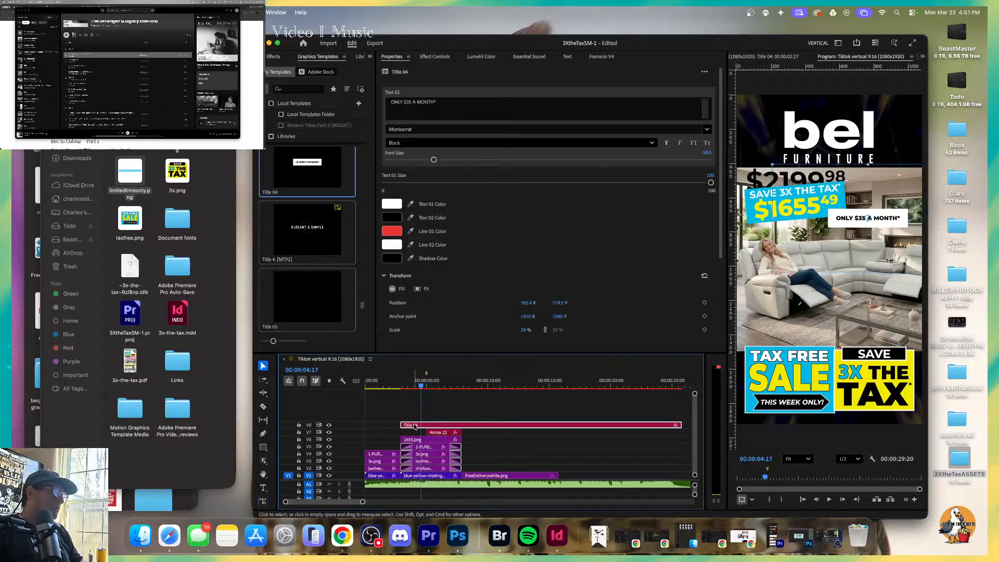
left_click_drag(680, 425, 460, 430)
Play back the retimed title from the start of the couch section, render the sequence again, and stop at 00:00:08:25.
left_click(402, 384)
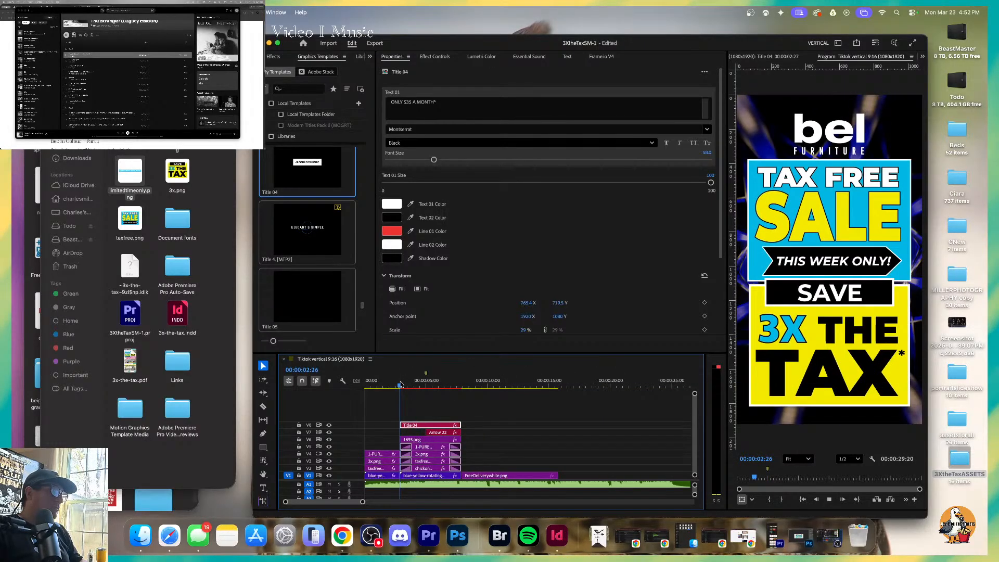
key("space")
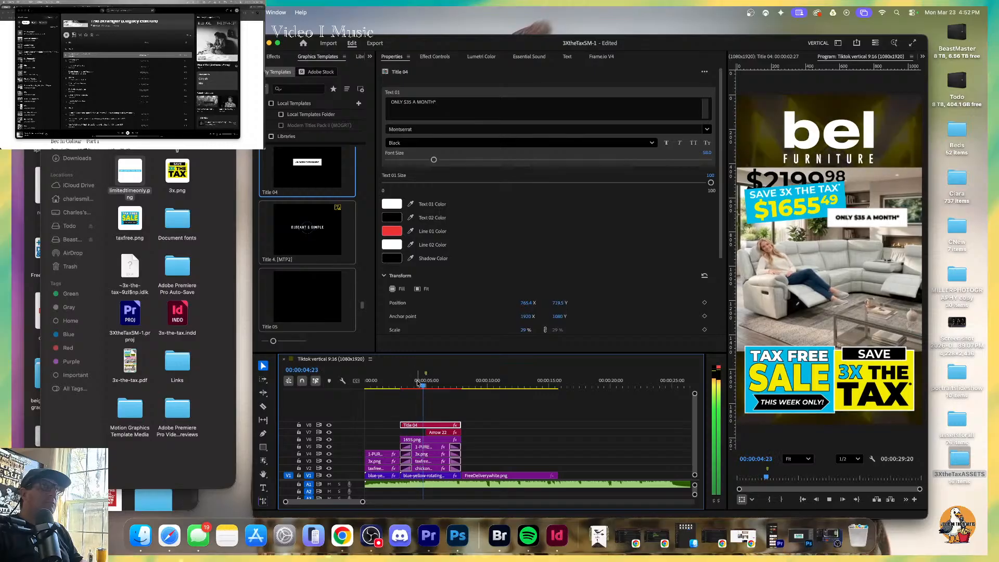
left_click(426, 384)
key("Return")
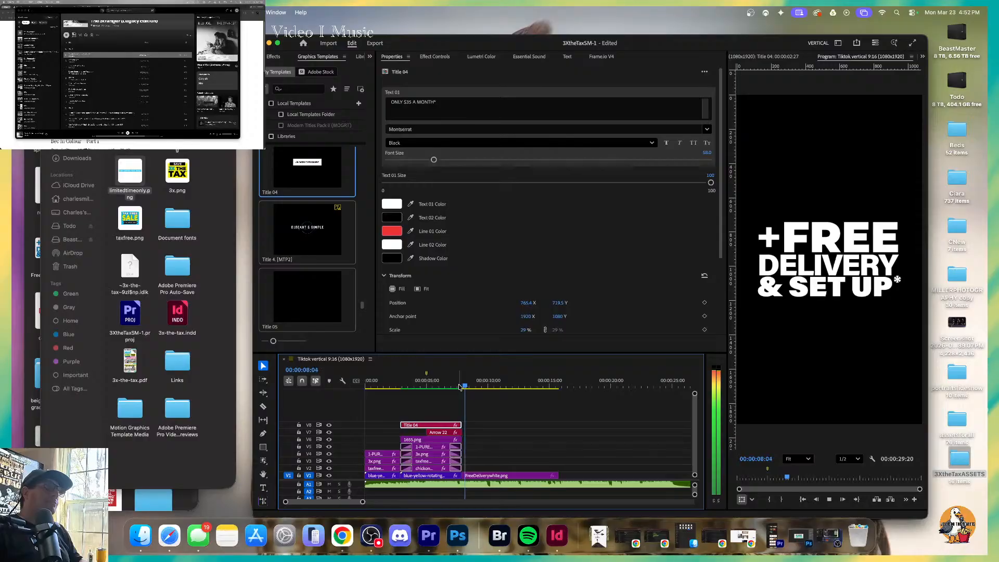
key("space")
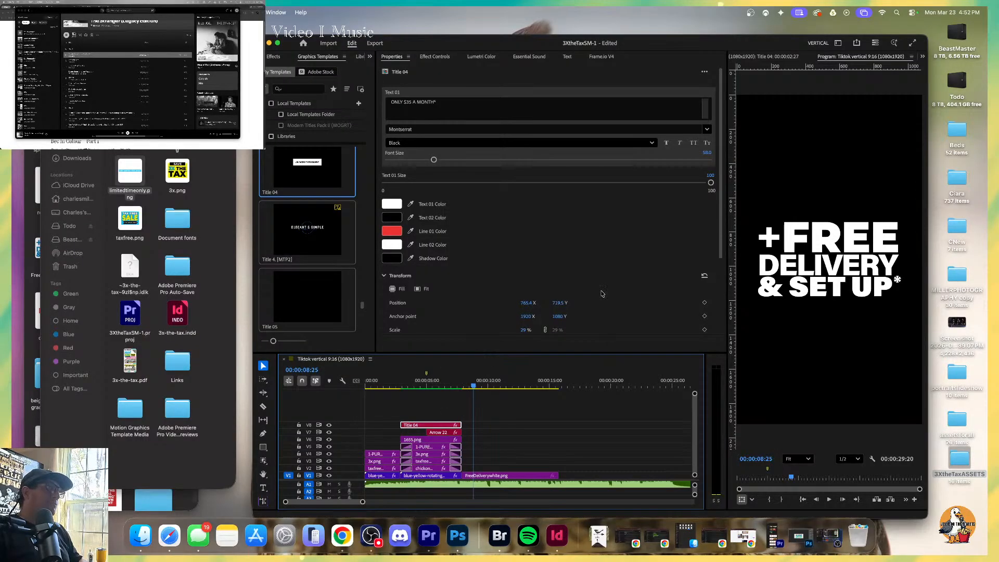
Lower the system volume and play the sequence from the start of the couch section into the free delivery card.
key("XF86AudioLowerVolume")
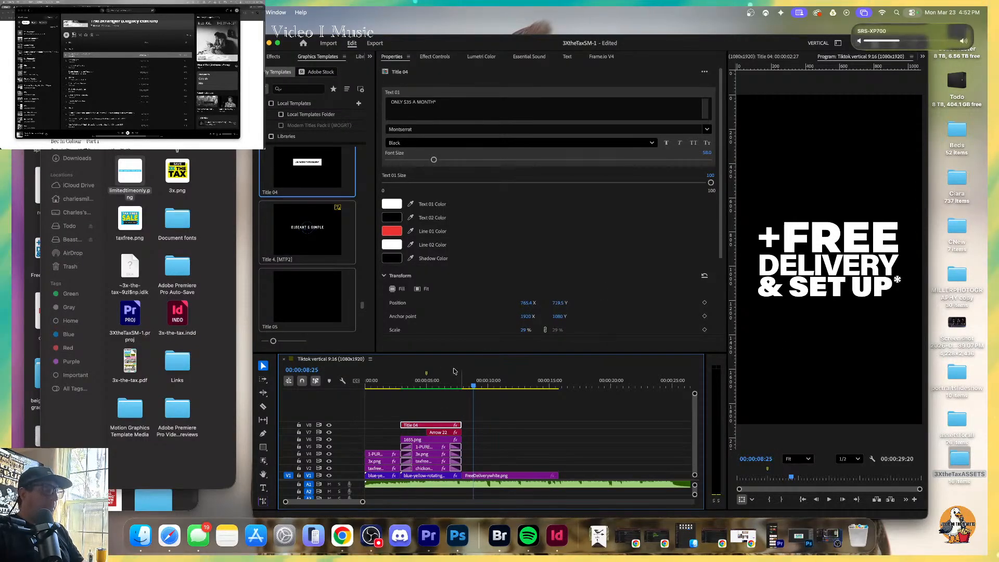
key("XF86AudioLowerVolume")
left_click(425, 381)
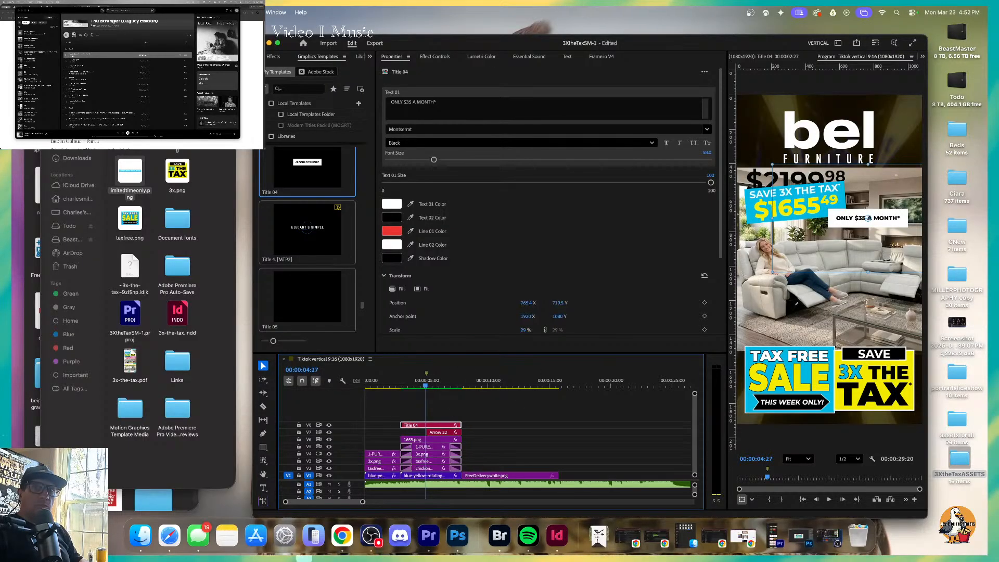
mouse_move(425, 386)
left_mouse_down()
mouse_move(435, 388)
mouse_move(416, 390)
left_mouse_up()
left_click(402, 386)
key("space")
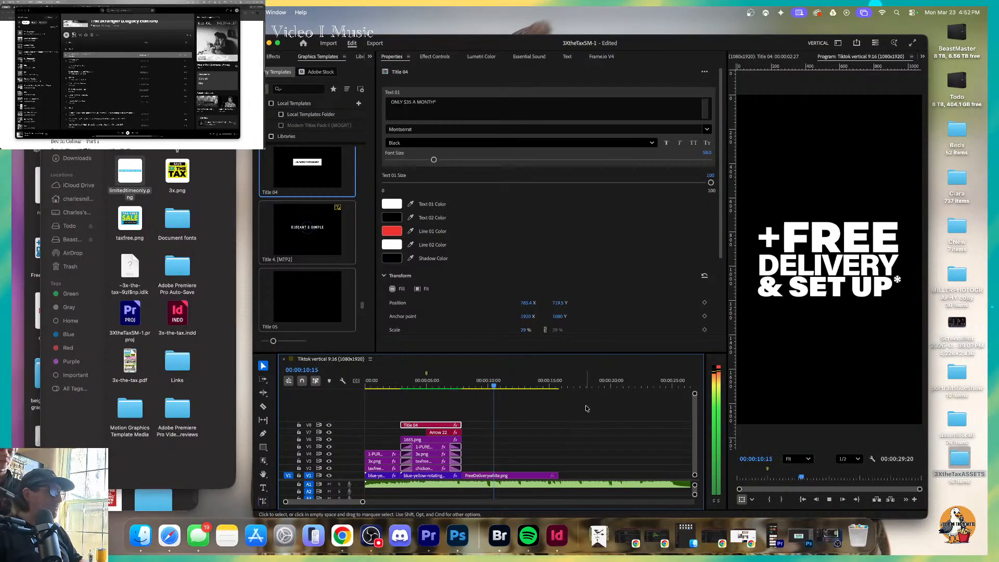
Scrub back to 00:00:01:18 in the opening sale section and play through to review the title and arrow together.
left_click(435, 385)
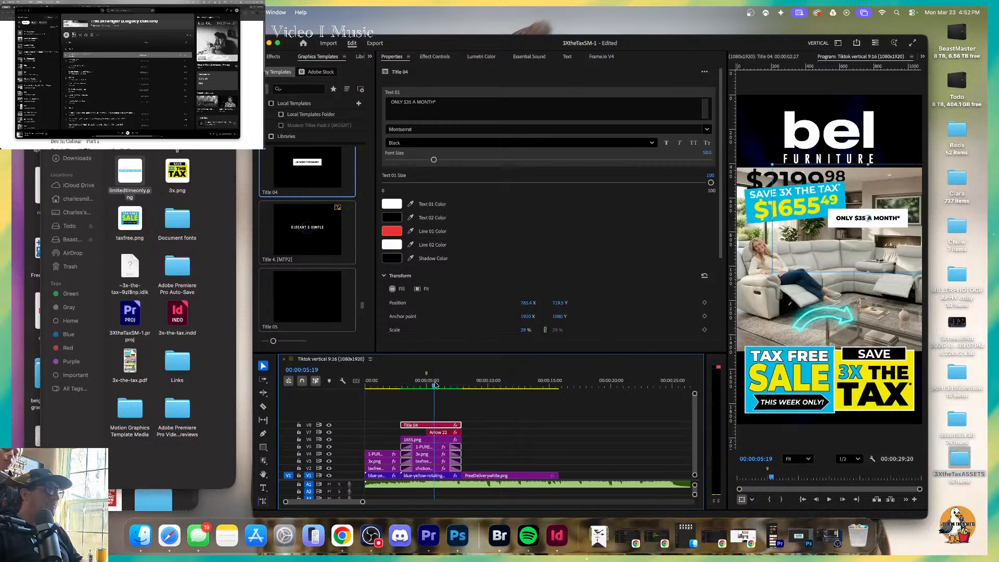
left_click_drag(433, 386, 384, 386)
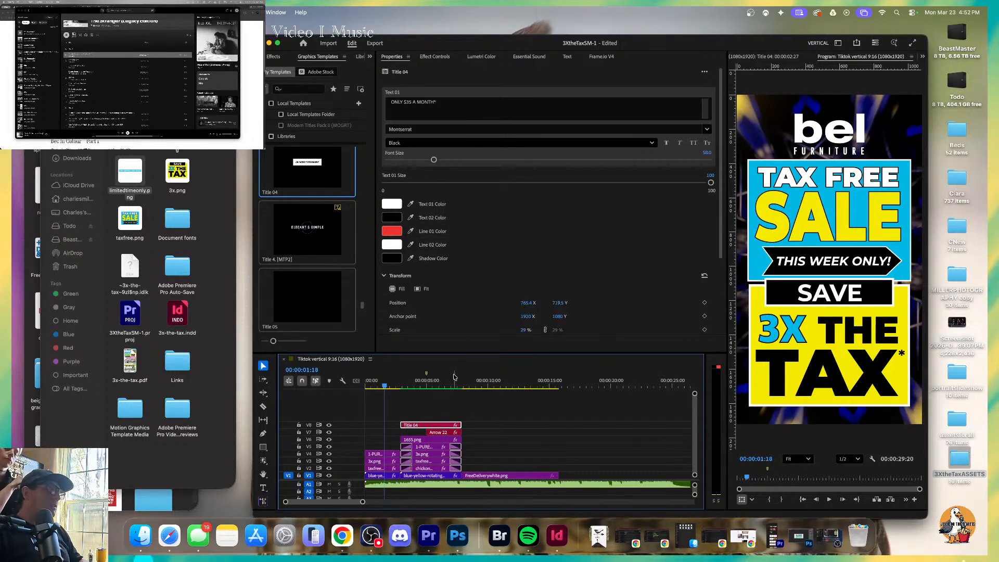
key("space")
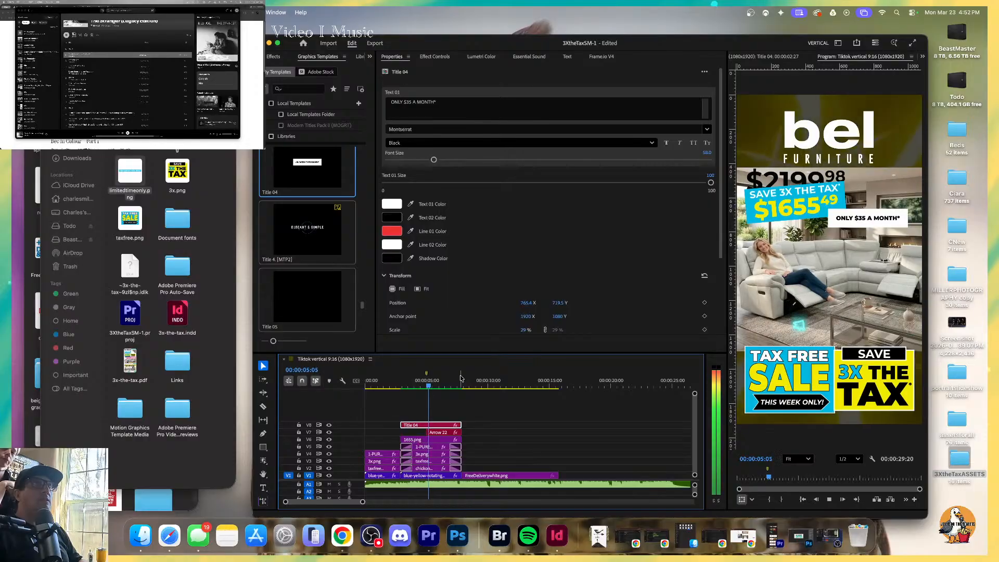
key("space")
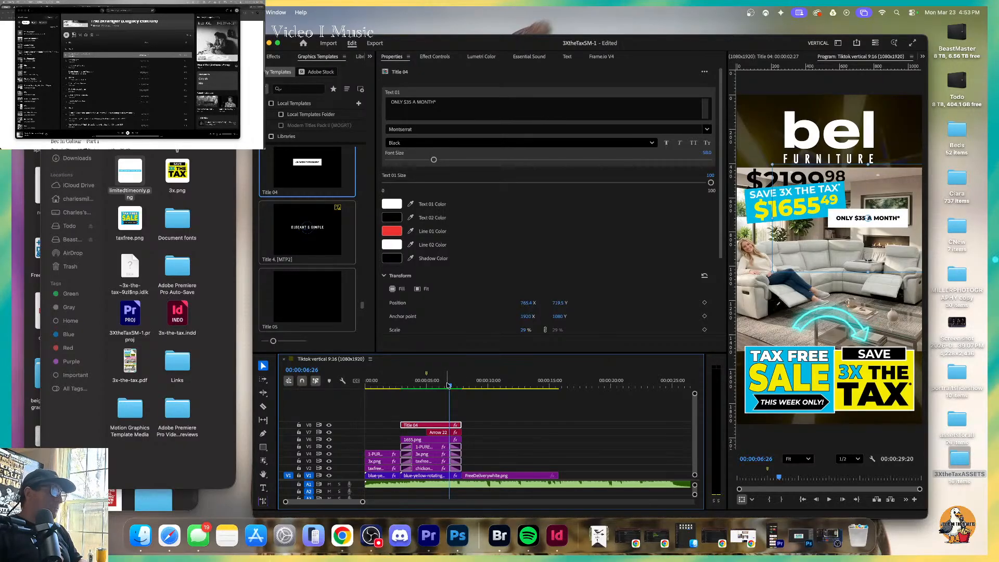
Replay the transition from the sale card through the couch section twice, stopping on the free delivery card at 00:00:09:29.
left_click_drag(450, 385, 399, 388)
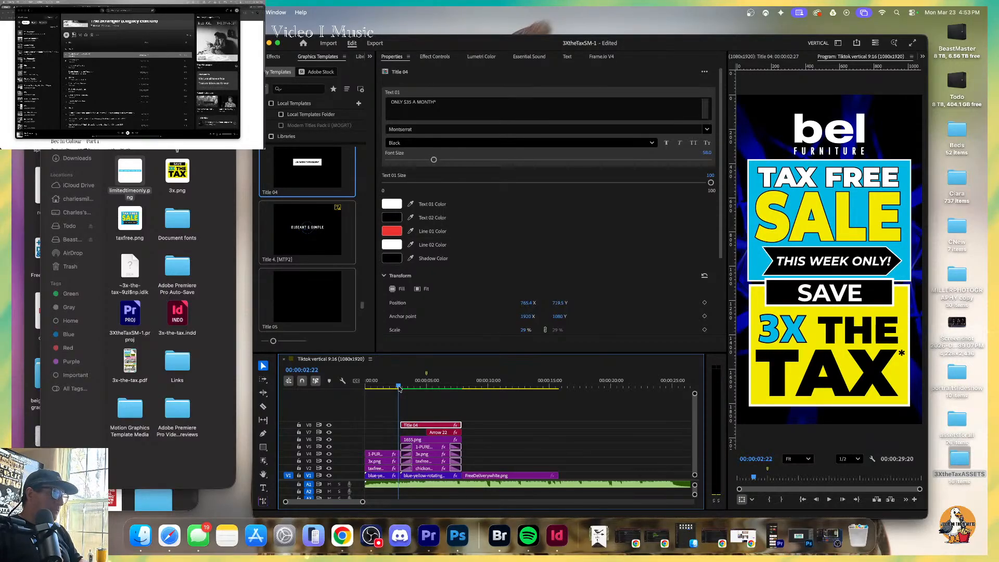
key("space")
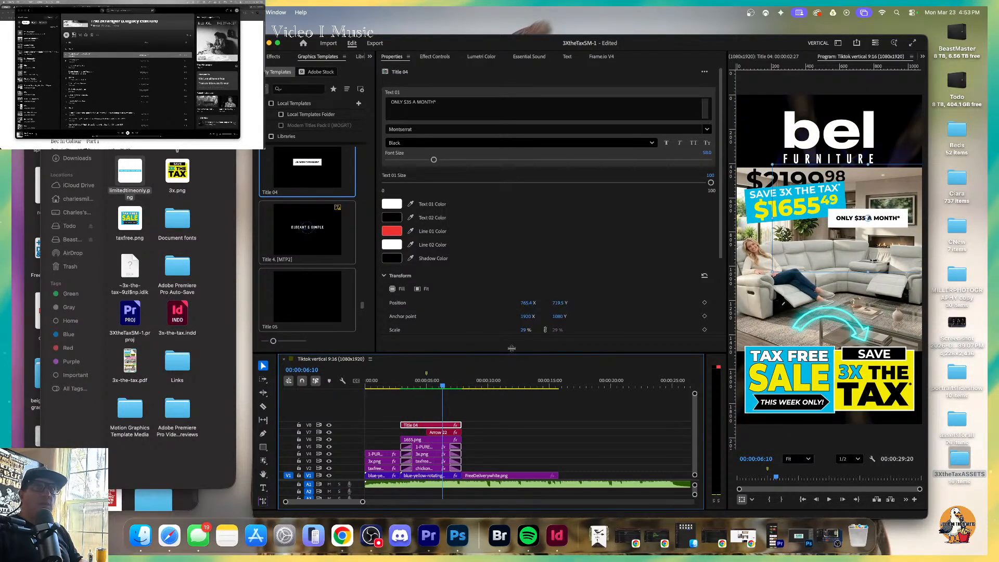
left_click(393, 386)
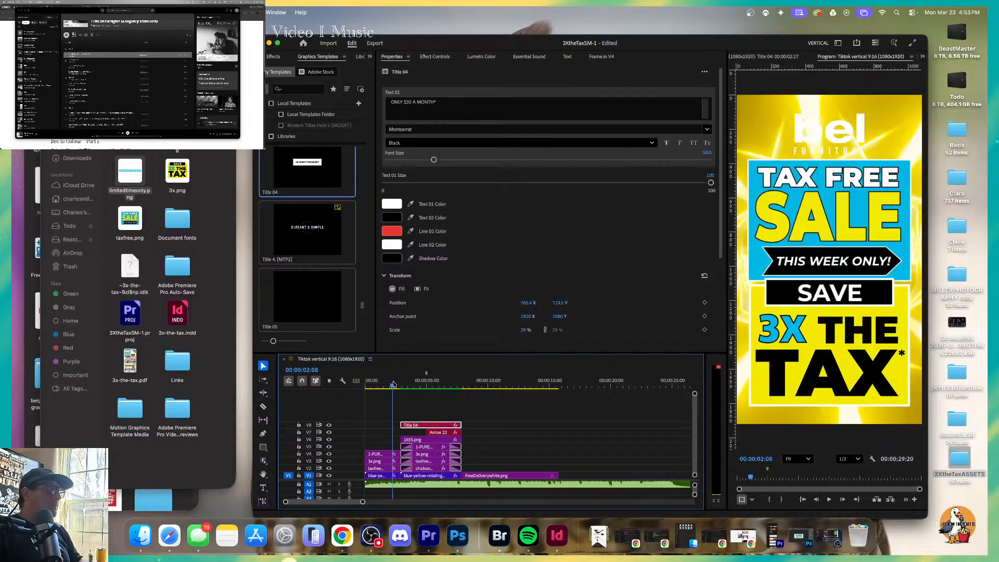
key("space")
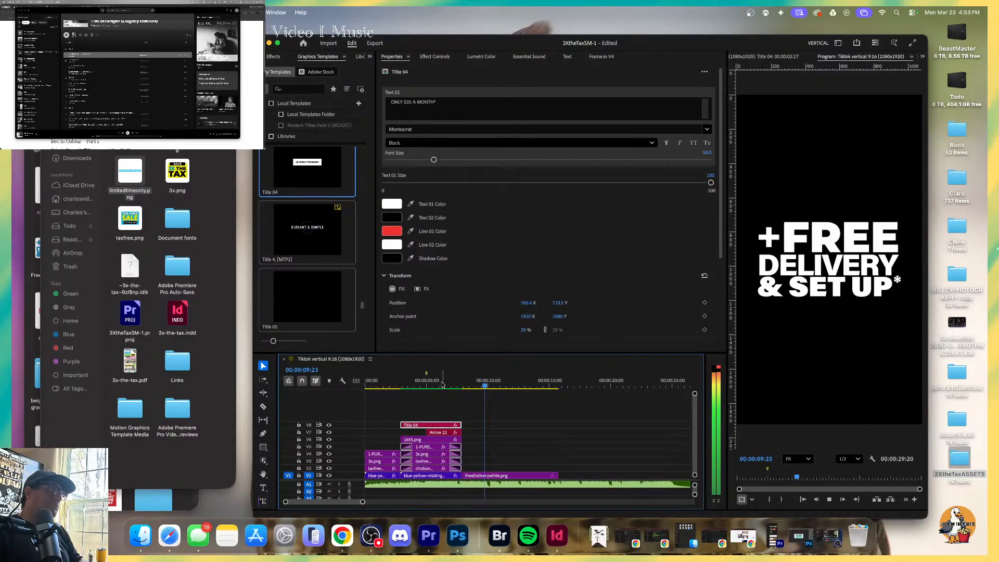
key("space")
left_click(212, 219)
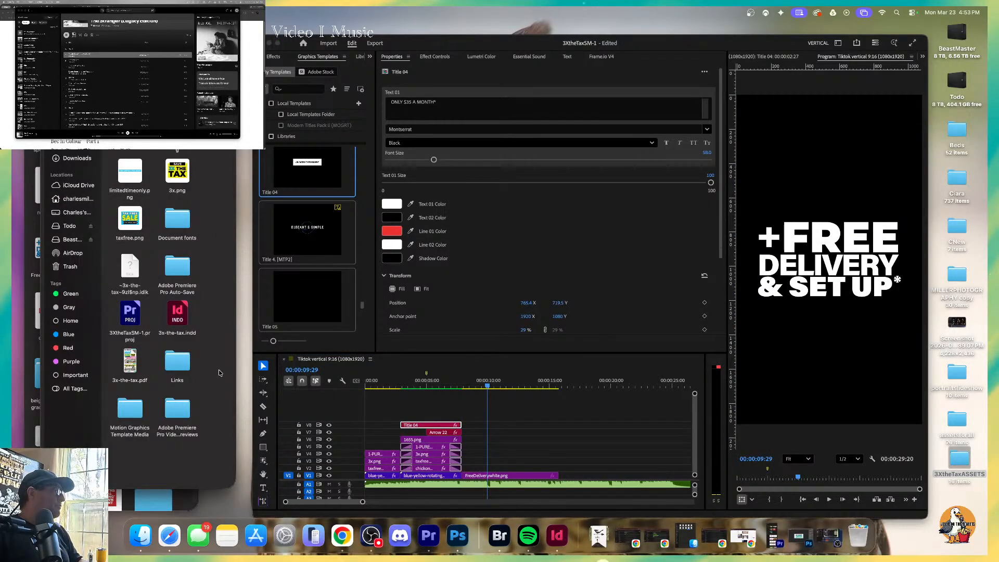
left_click(452, 386)
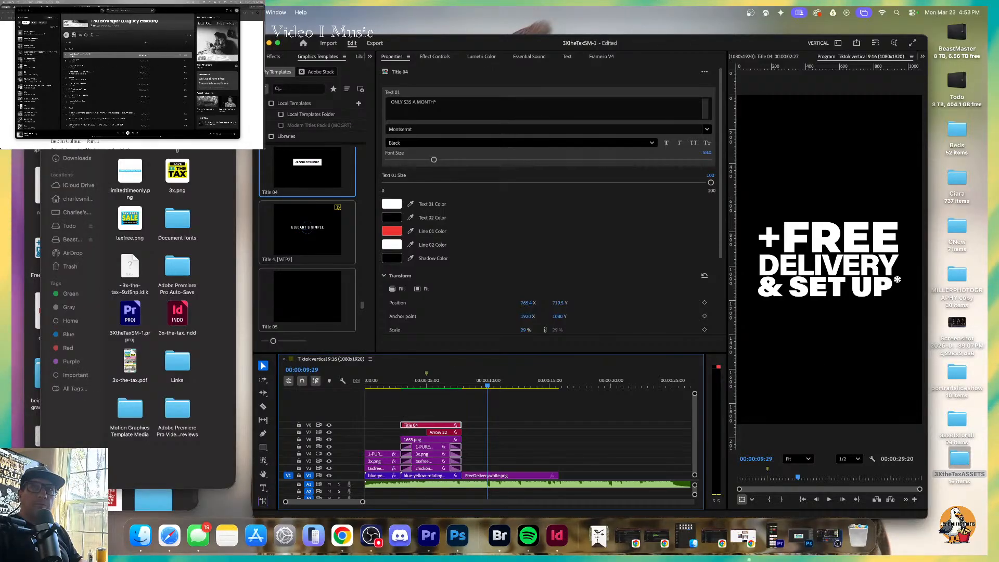
Switch to Spotify and open the Weezer page from the recent searches.
left_click(121, 11)
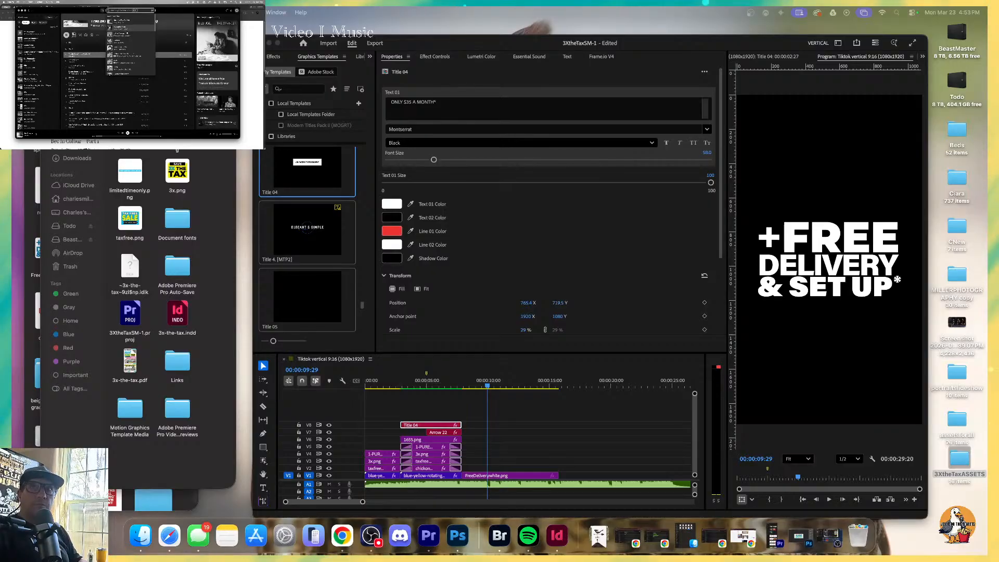
left_click(128, 34)
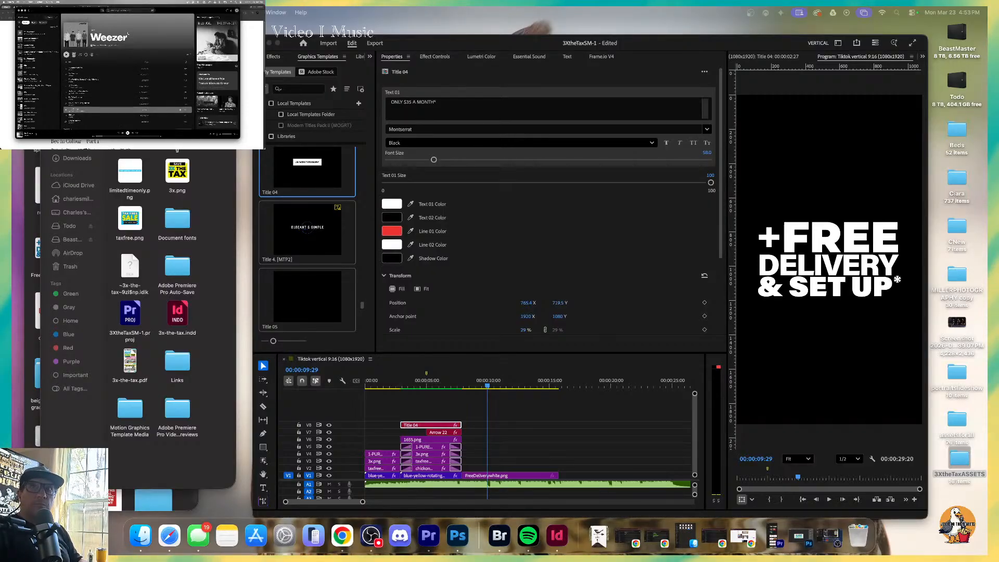